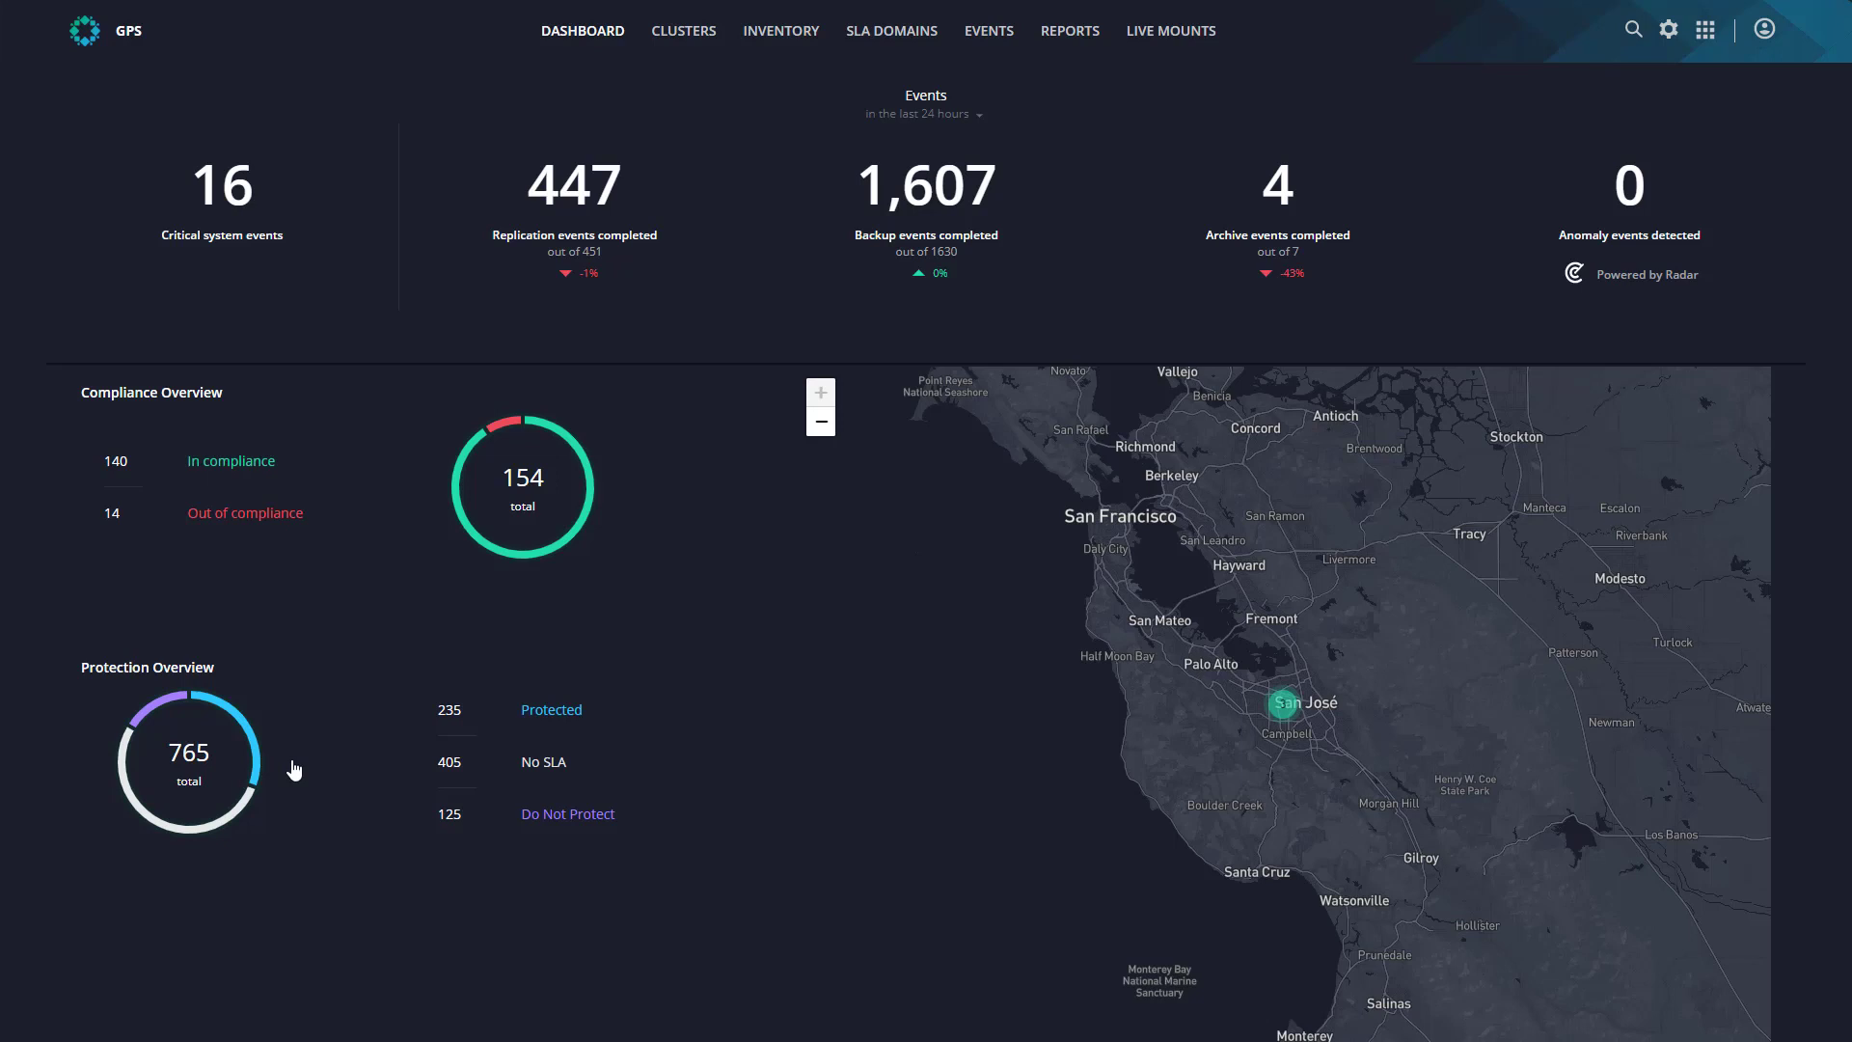
Step: Filter Remote settings to RDS Protection and begin adding a new AWS cloud account
left_click(1669, 30)
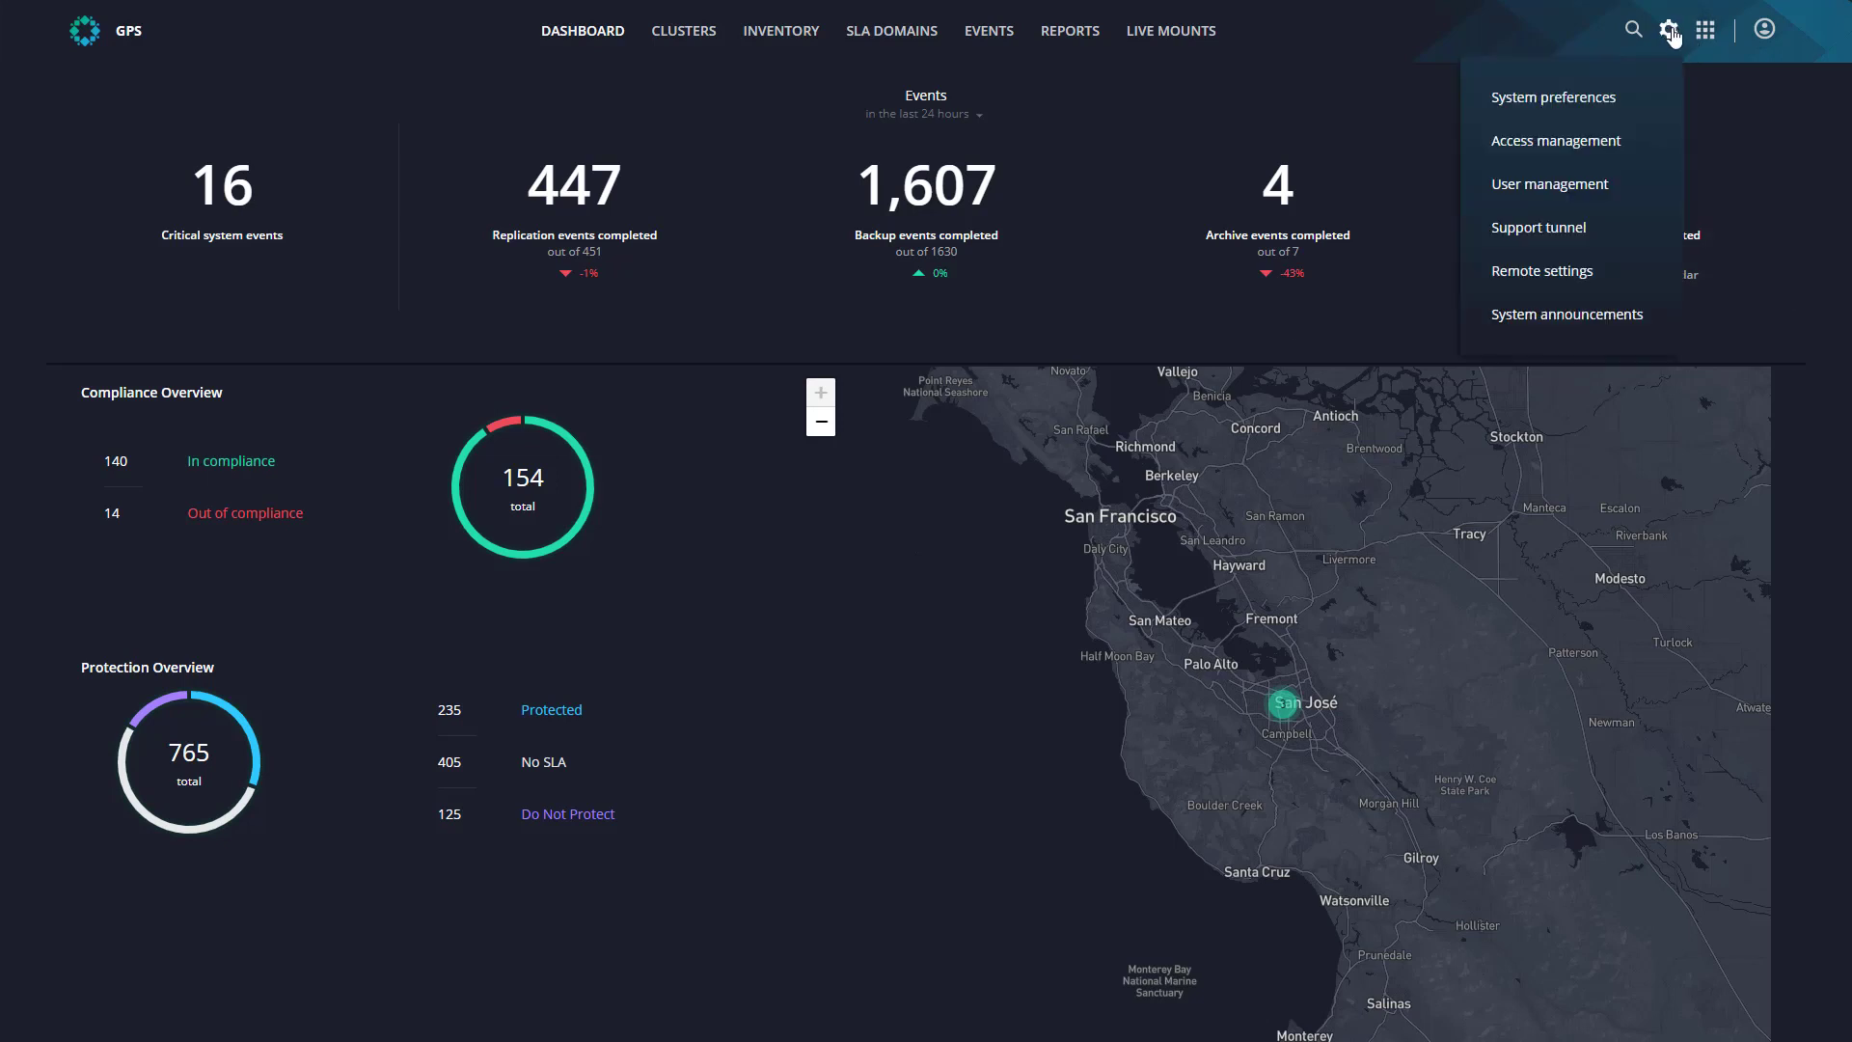
left_click(1582, 278)
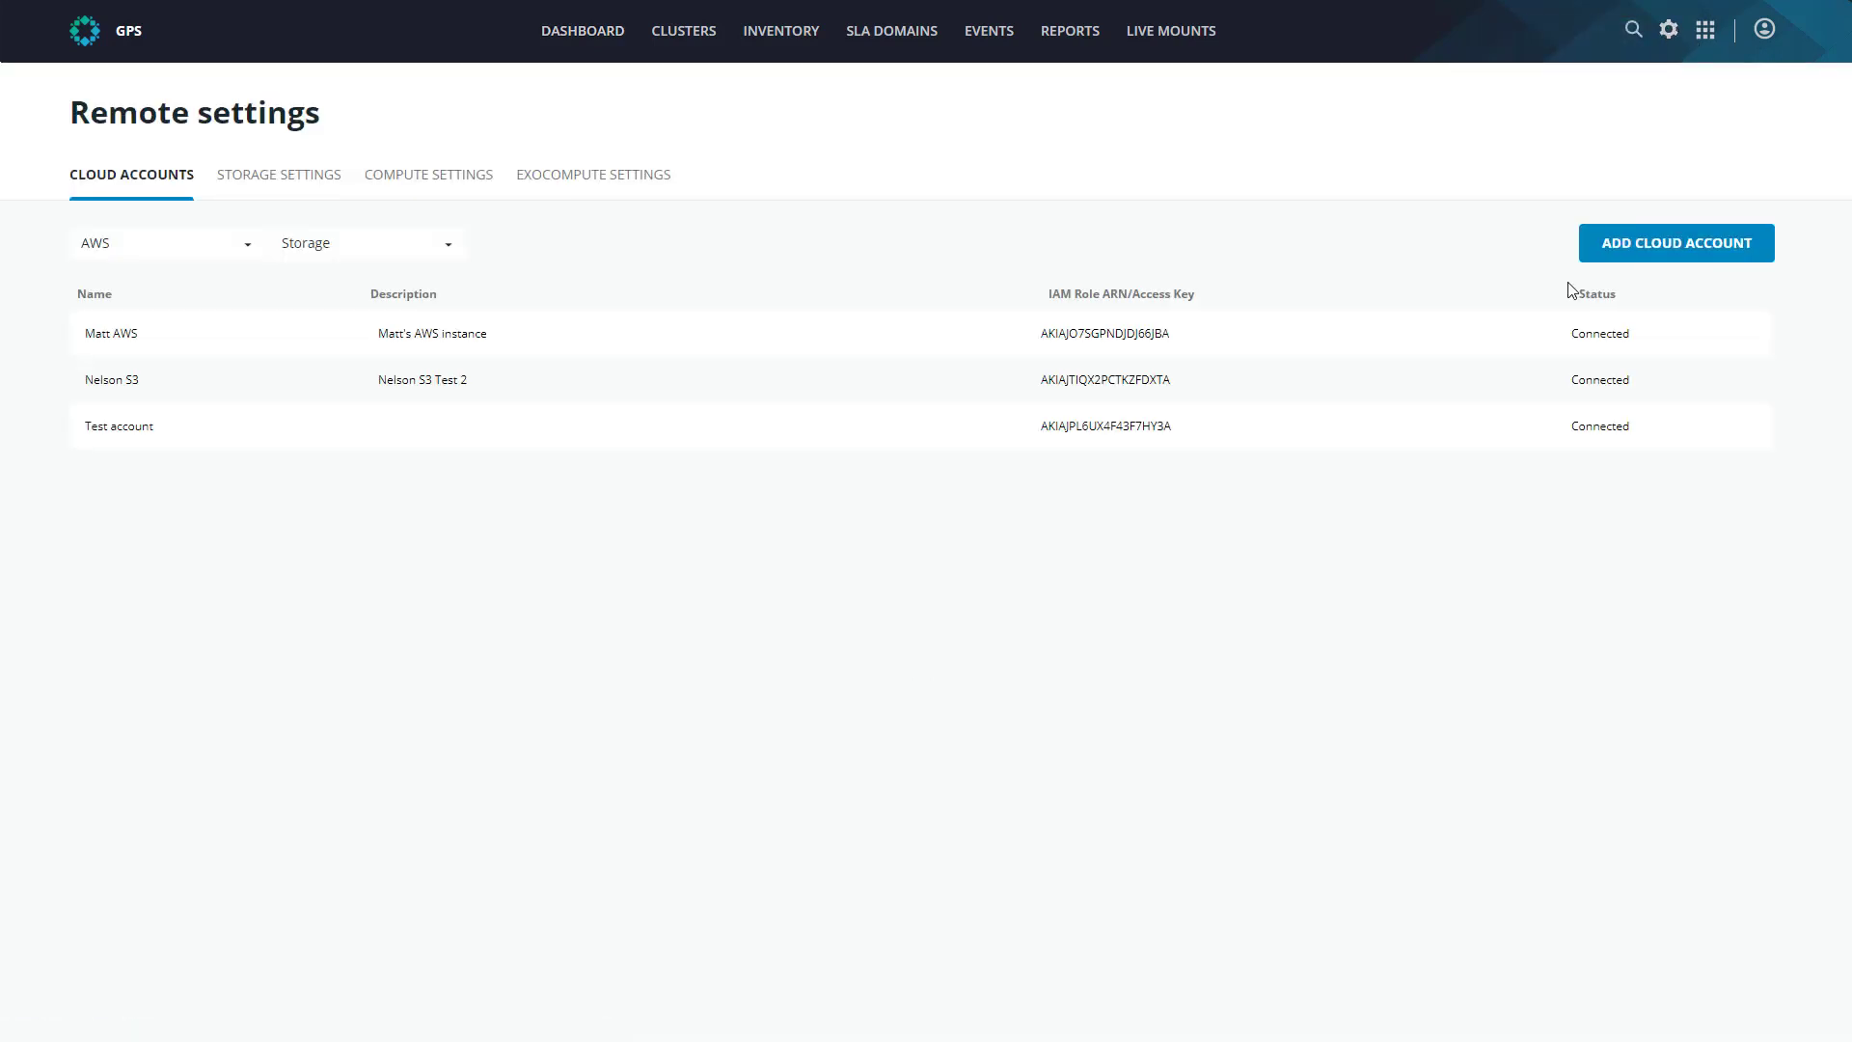
left_click(376, 250)
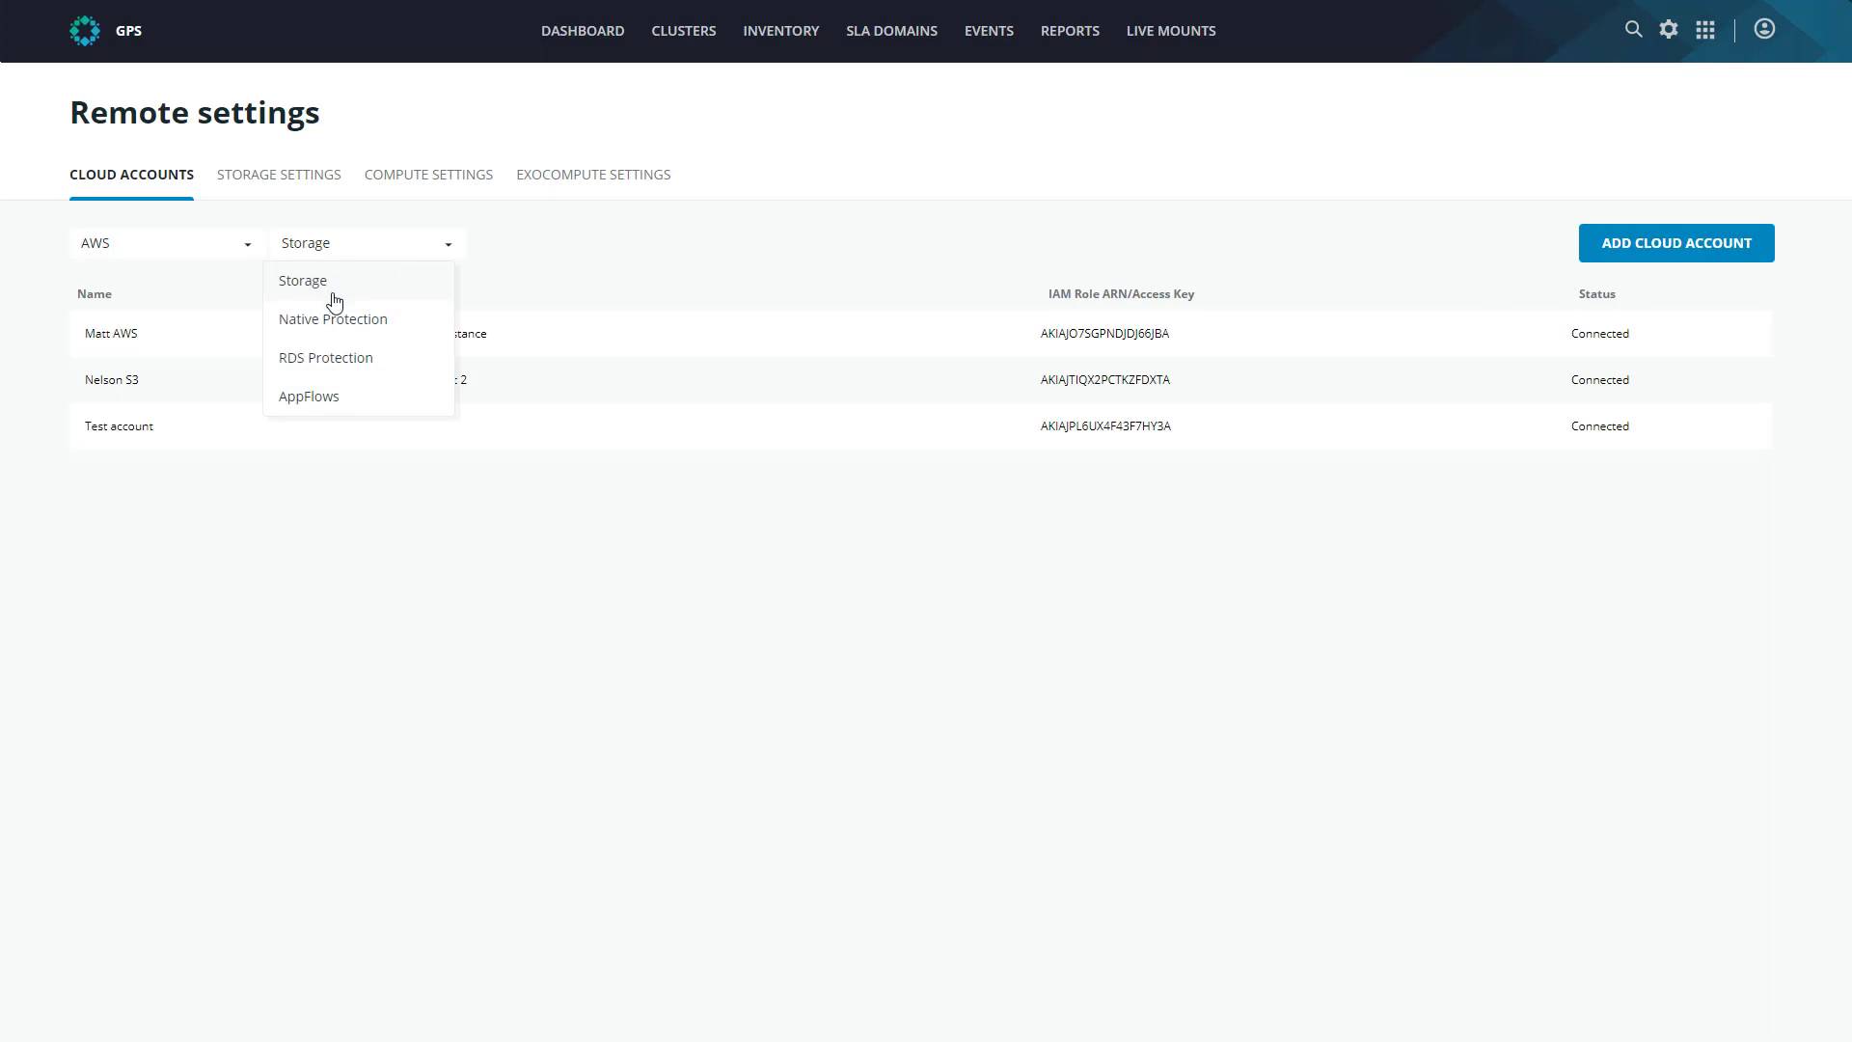
left_click(325, 366)
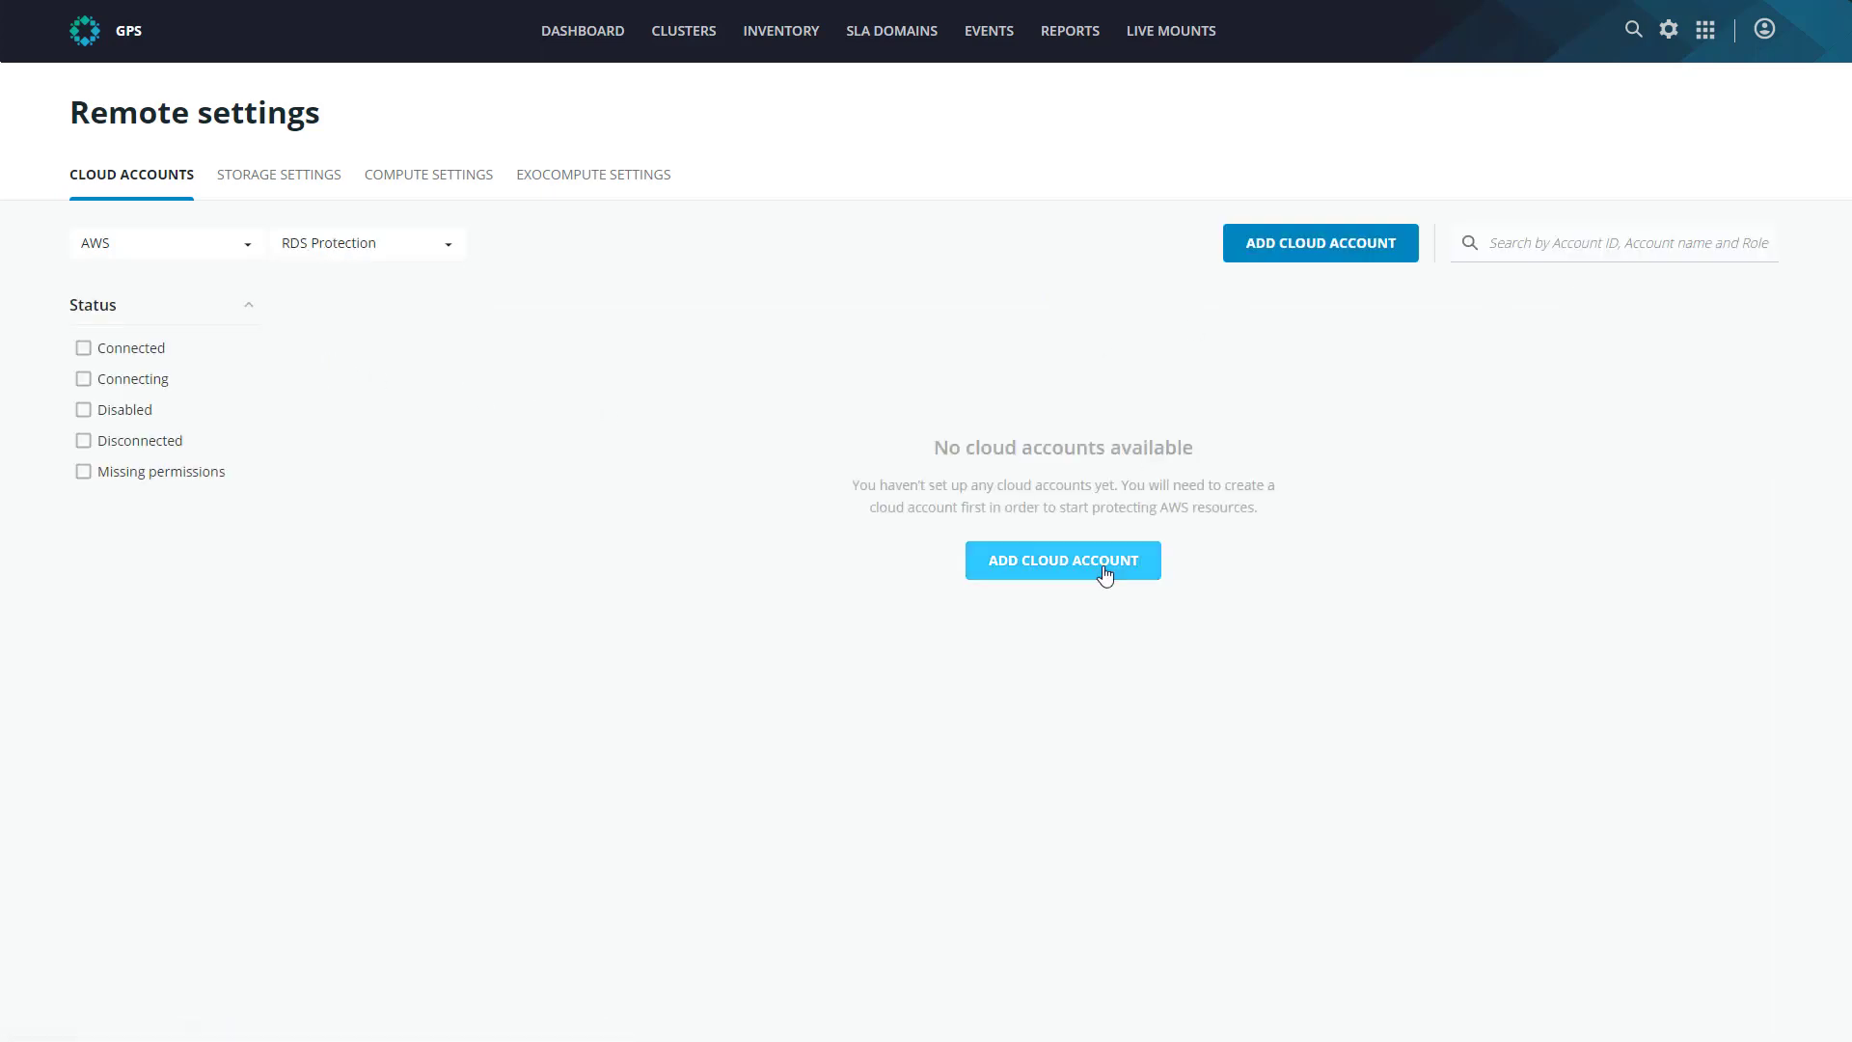
left_click(1103, 569)
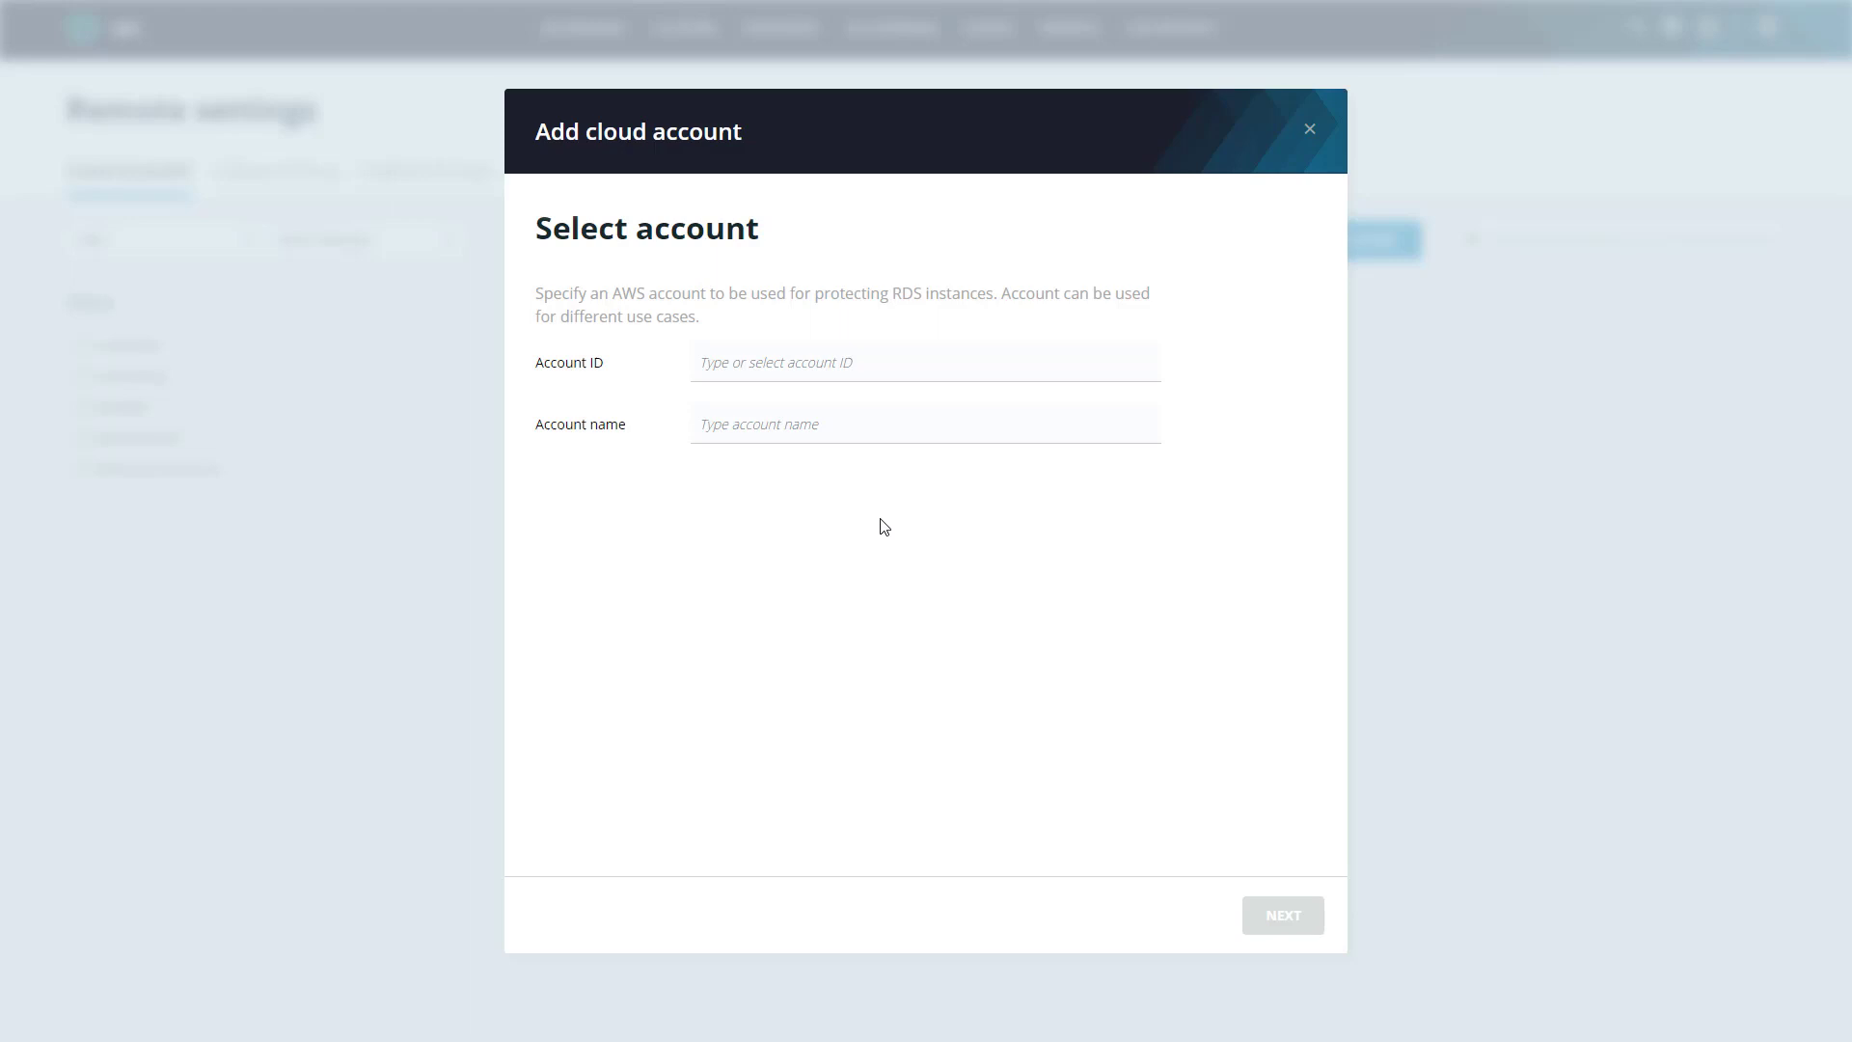
Step: Select the rubrik-tm account, keep the three US regions, and advance to Authorize access
left_click(878, 366)
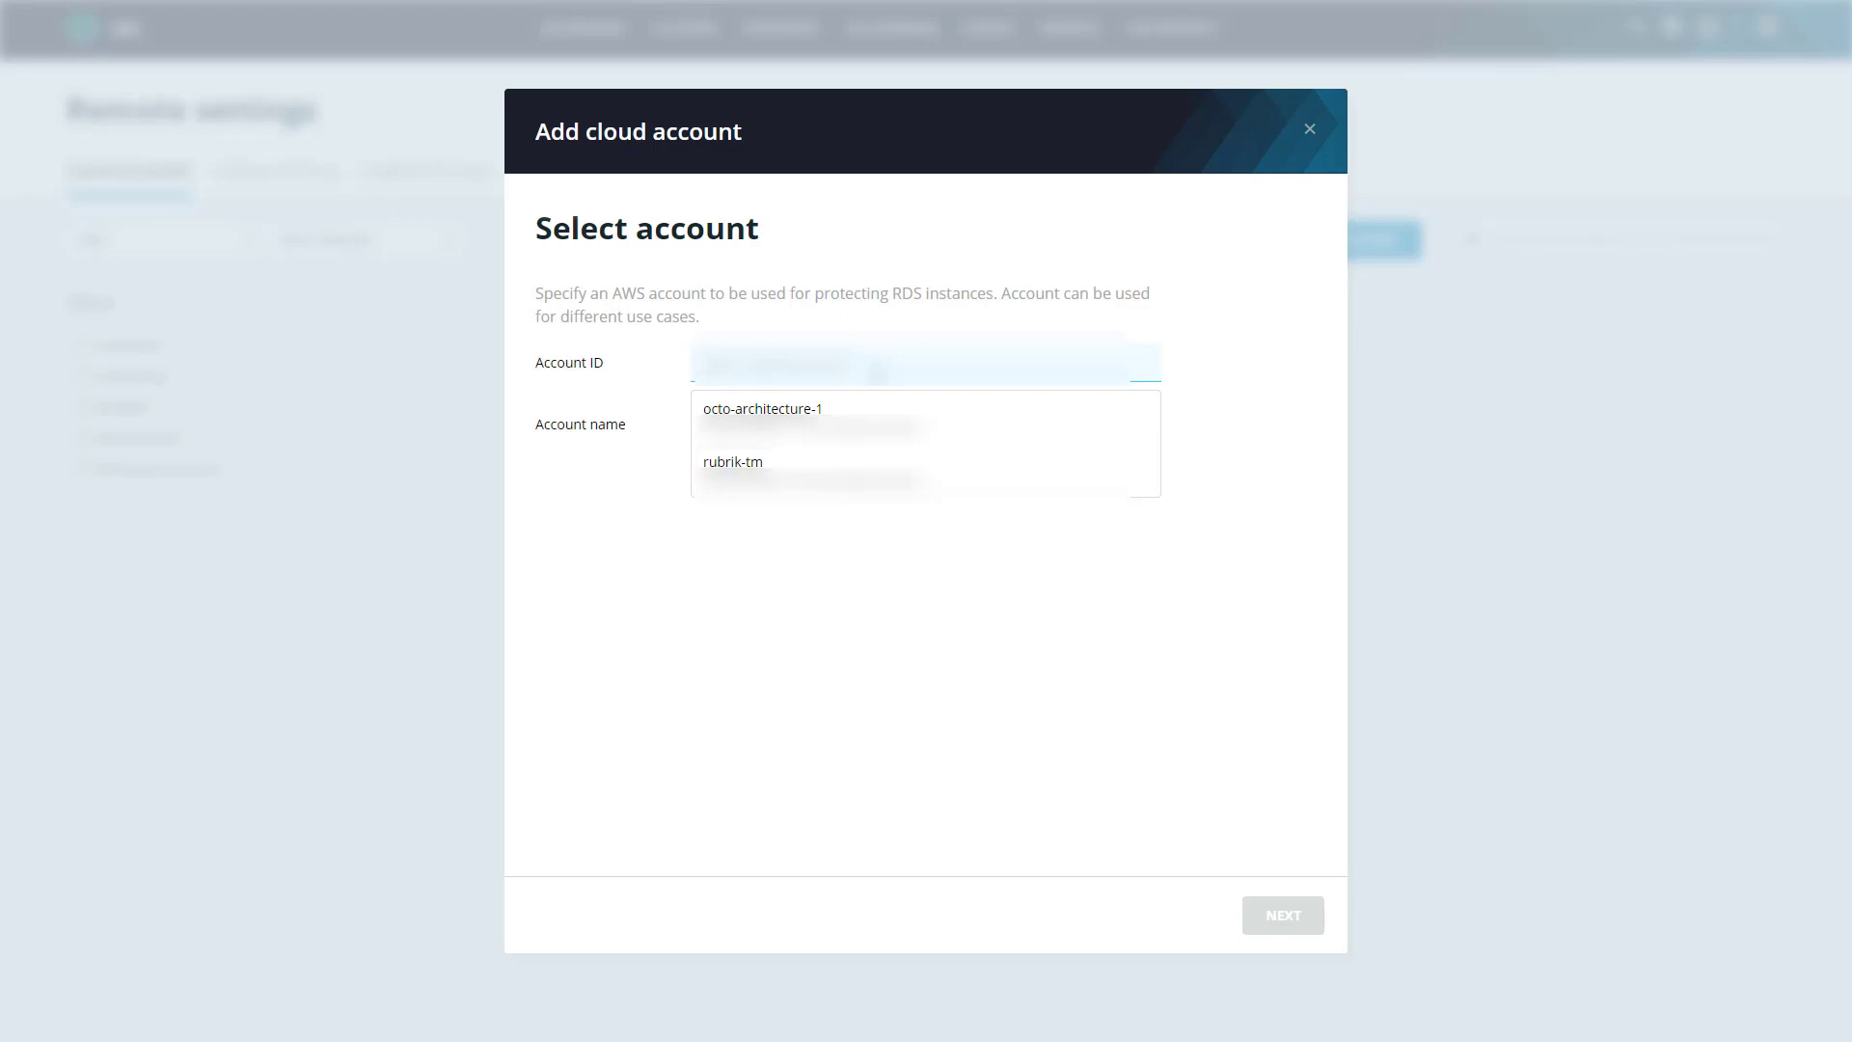
left_click(875, 470)
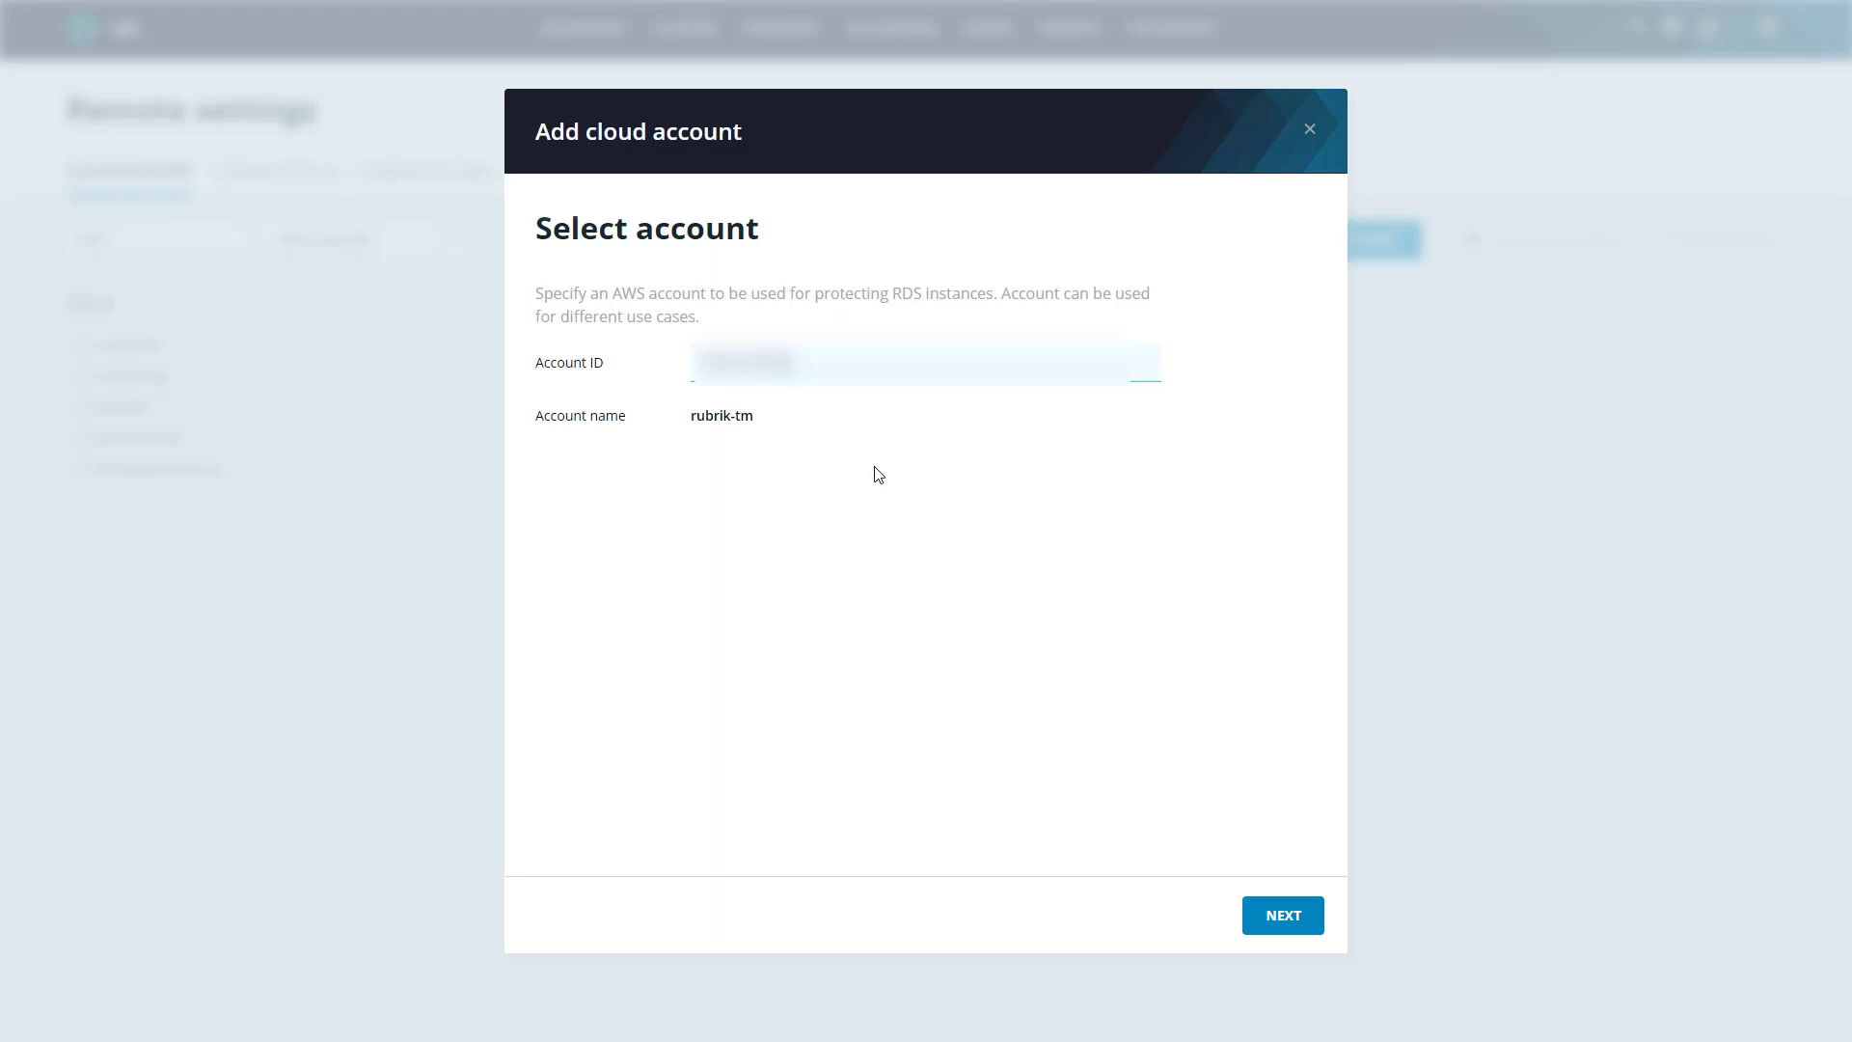
left_click(1291, 924)
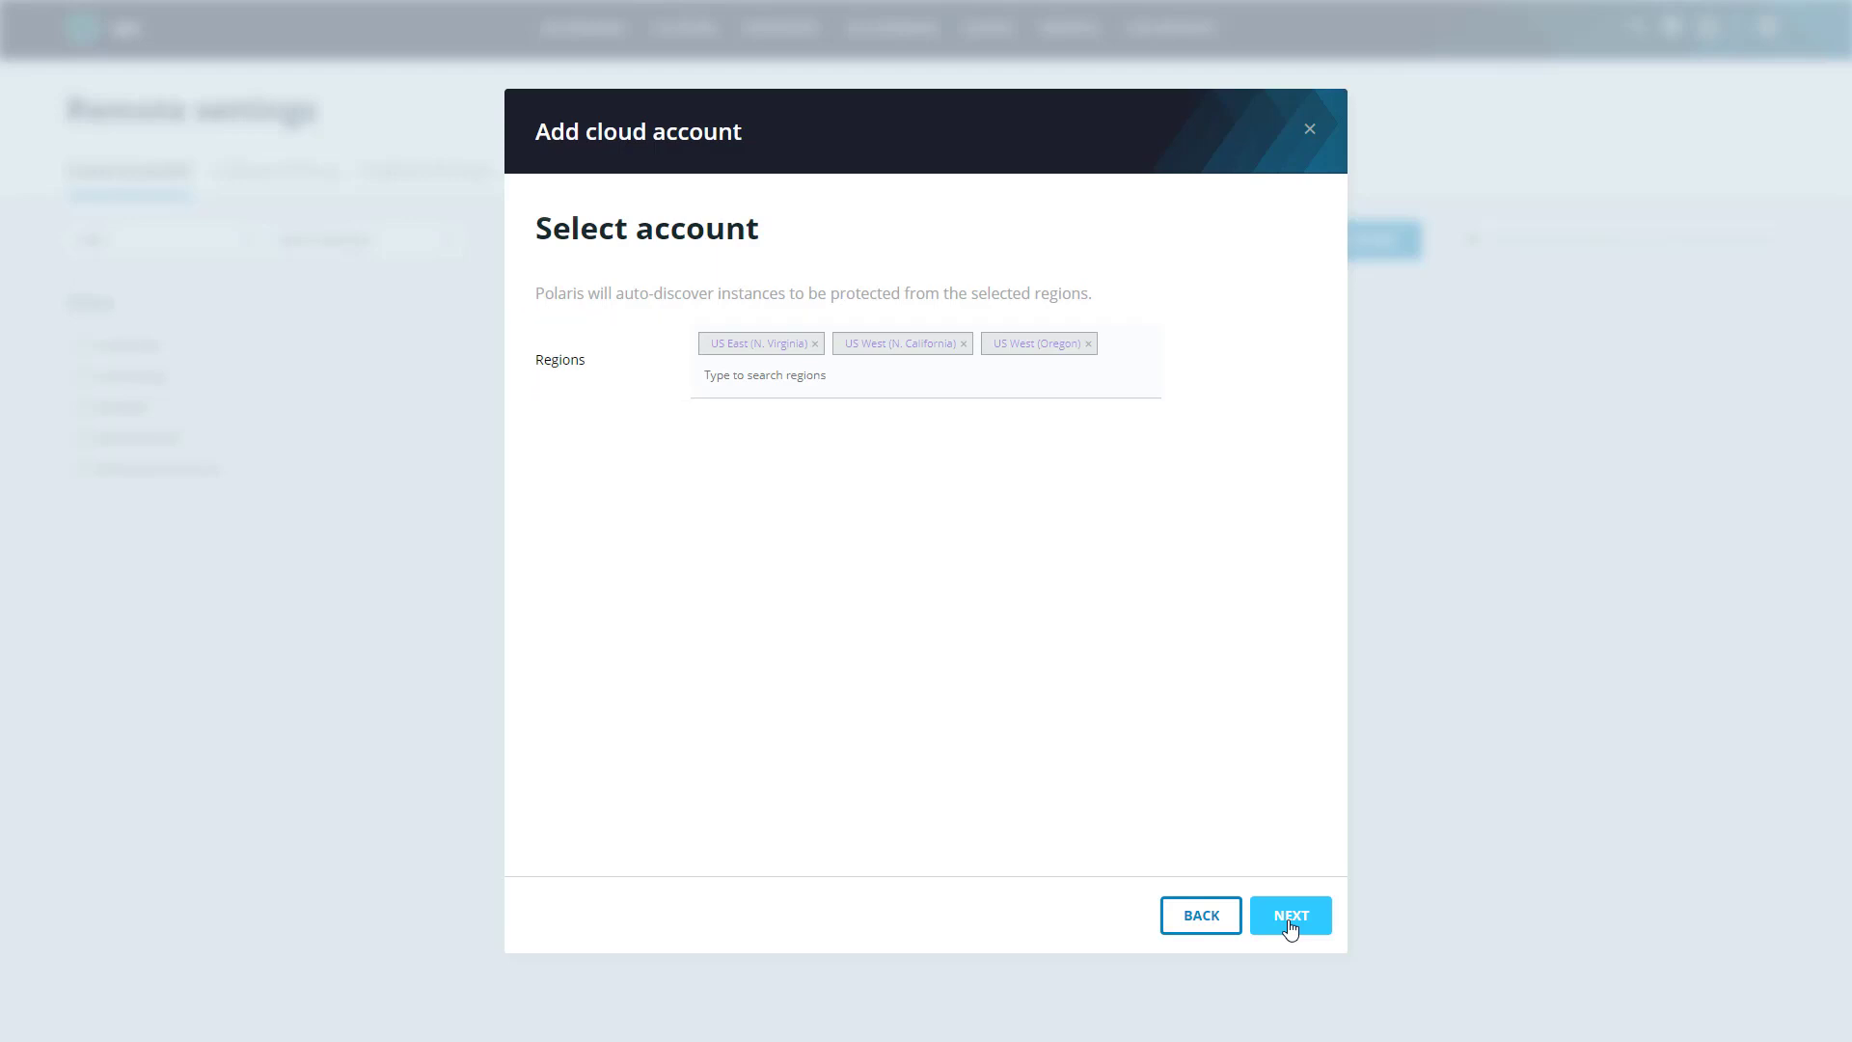
left_click(1291, 928)
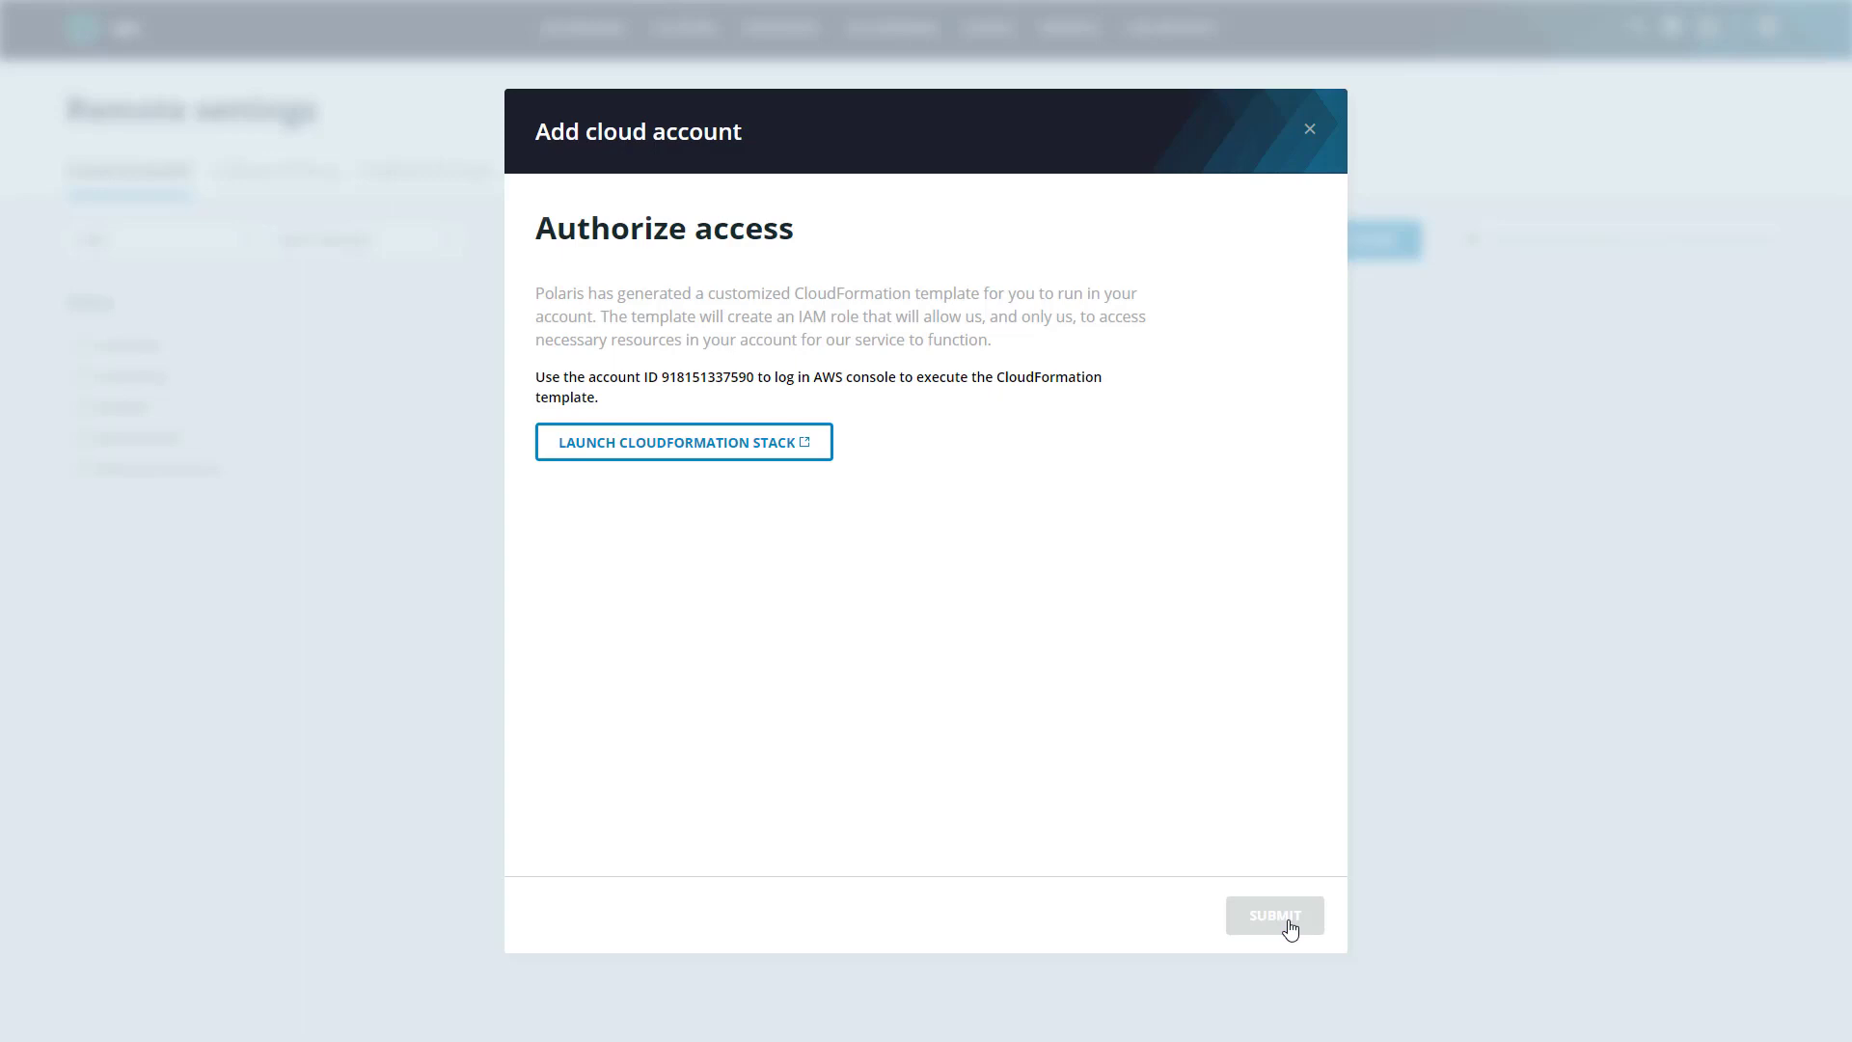
Step: Update the rubrik-polaris-pnaMBF CloudFormation stack, acknowledging that IAM resources may be created
left_click(707, 446)
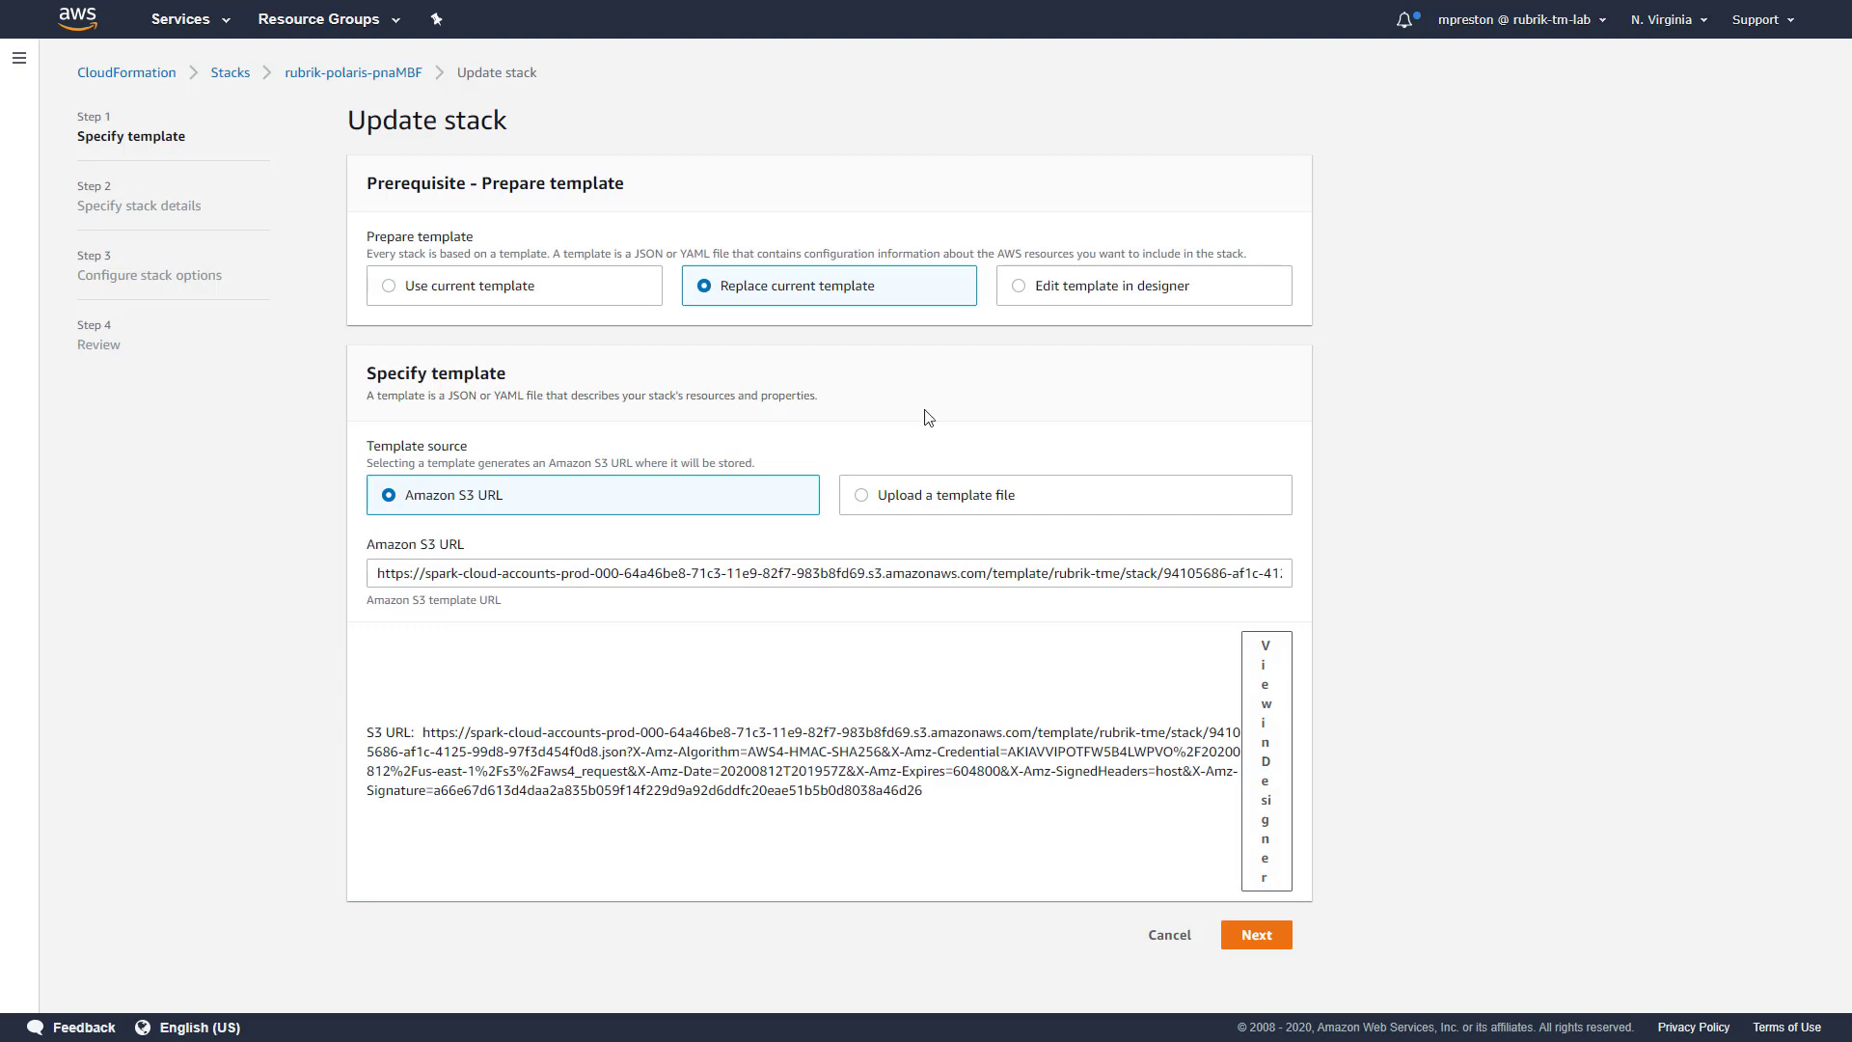
left_click(1255, 933)
left_click(1274, 365)
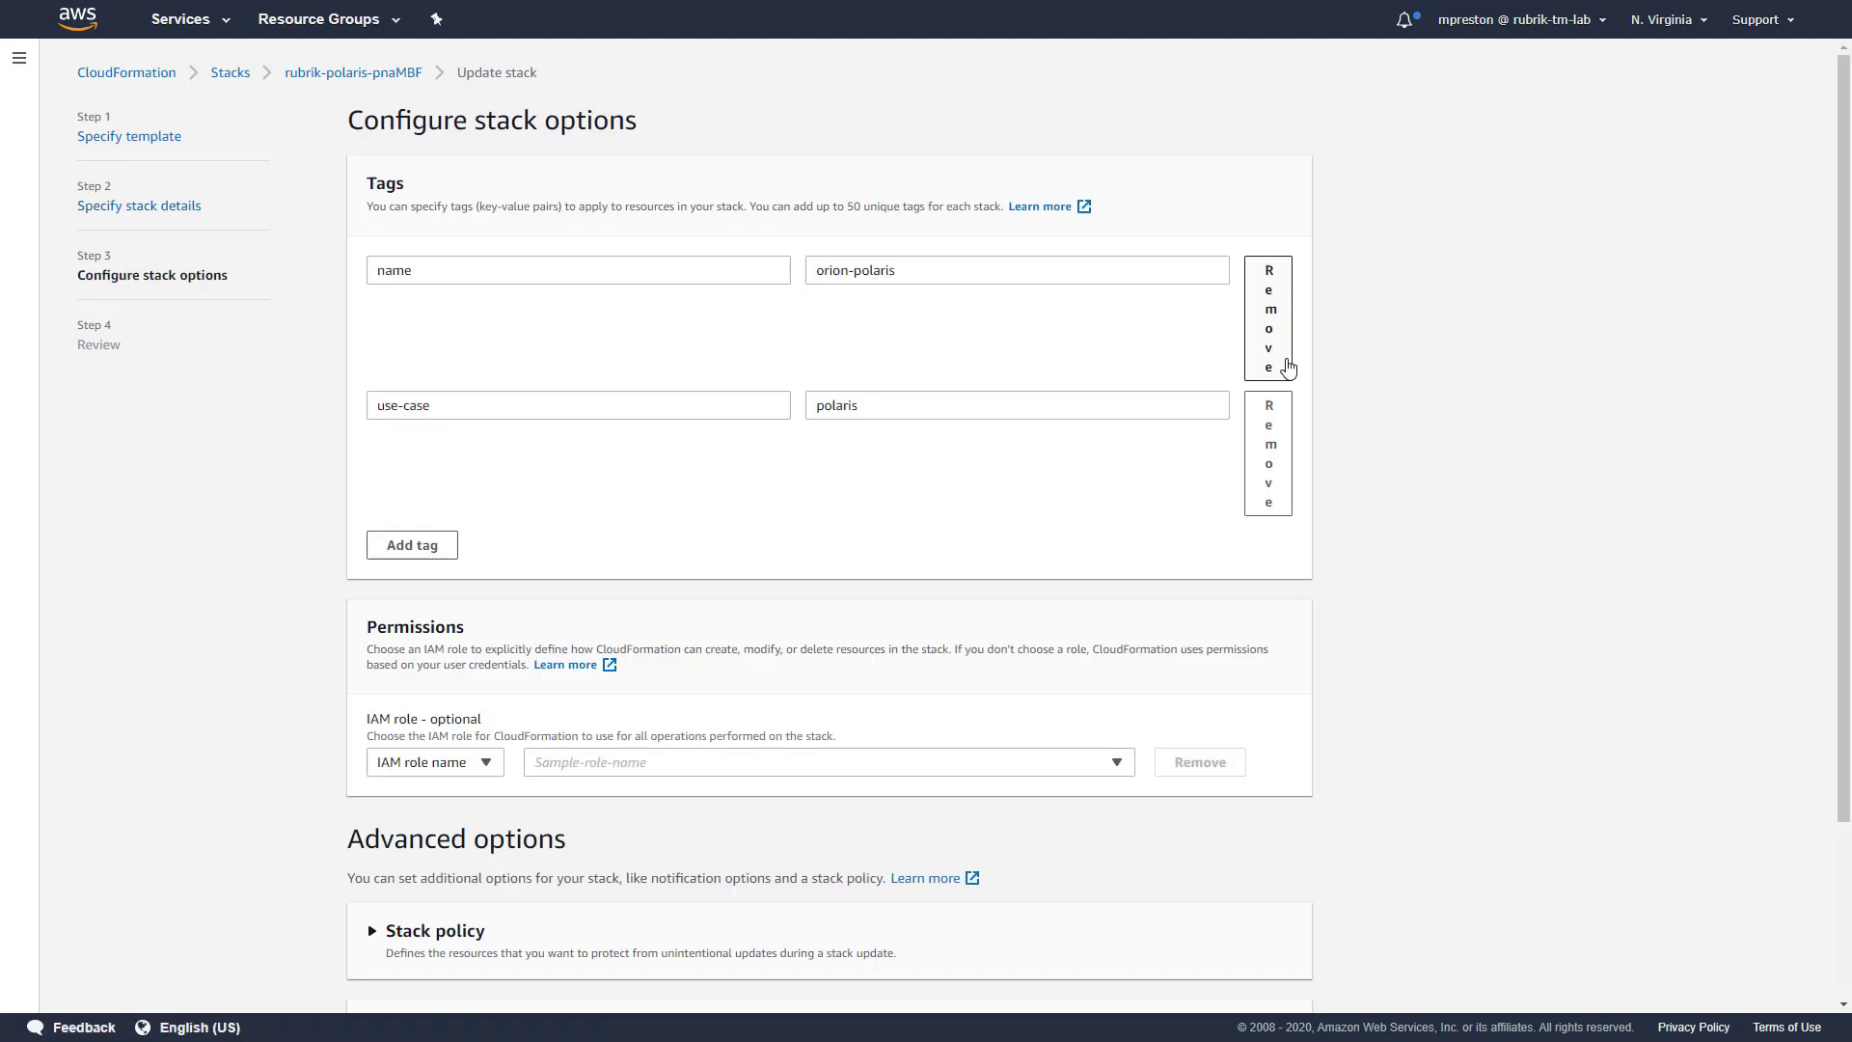
scroll(1398, 606, "down", 14)
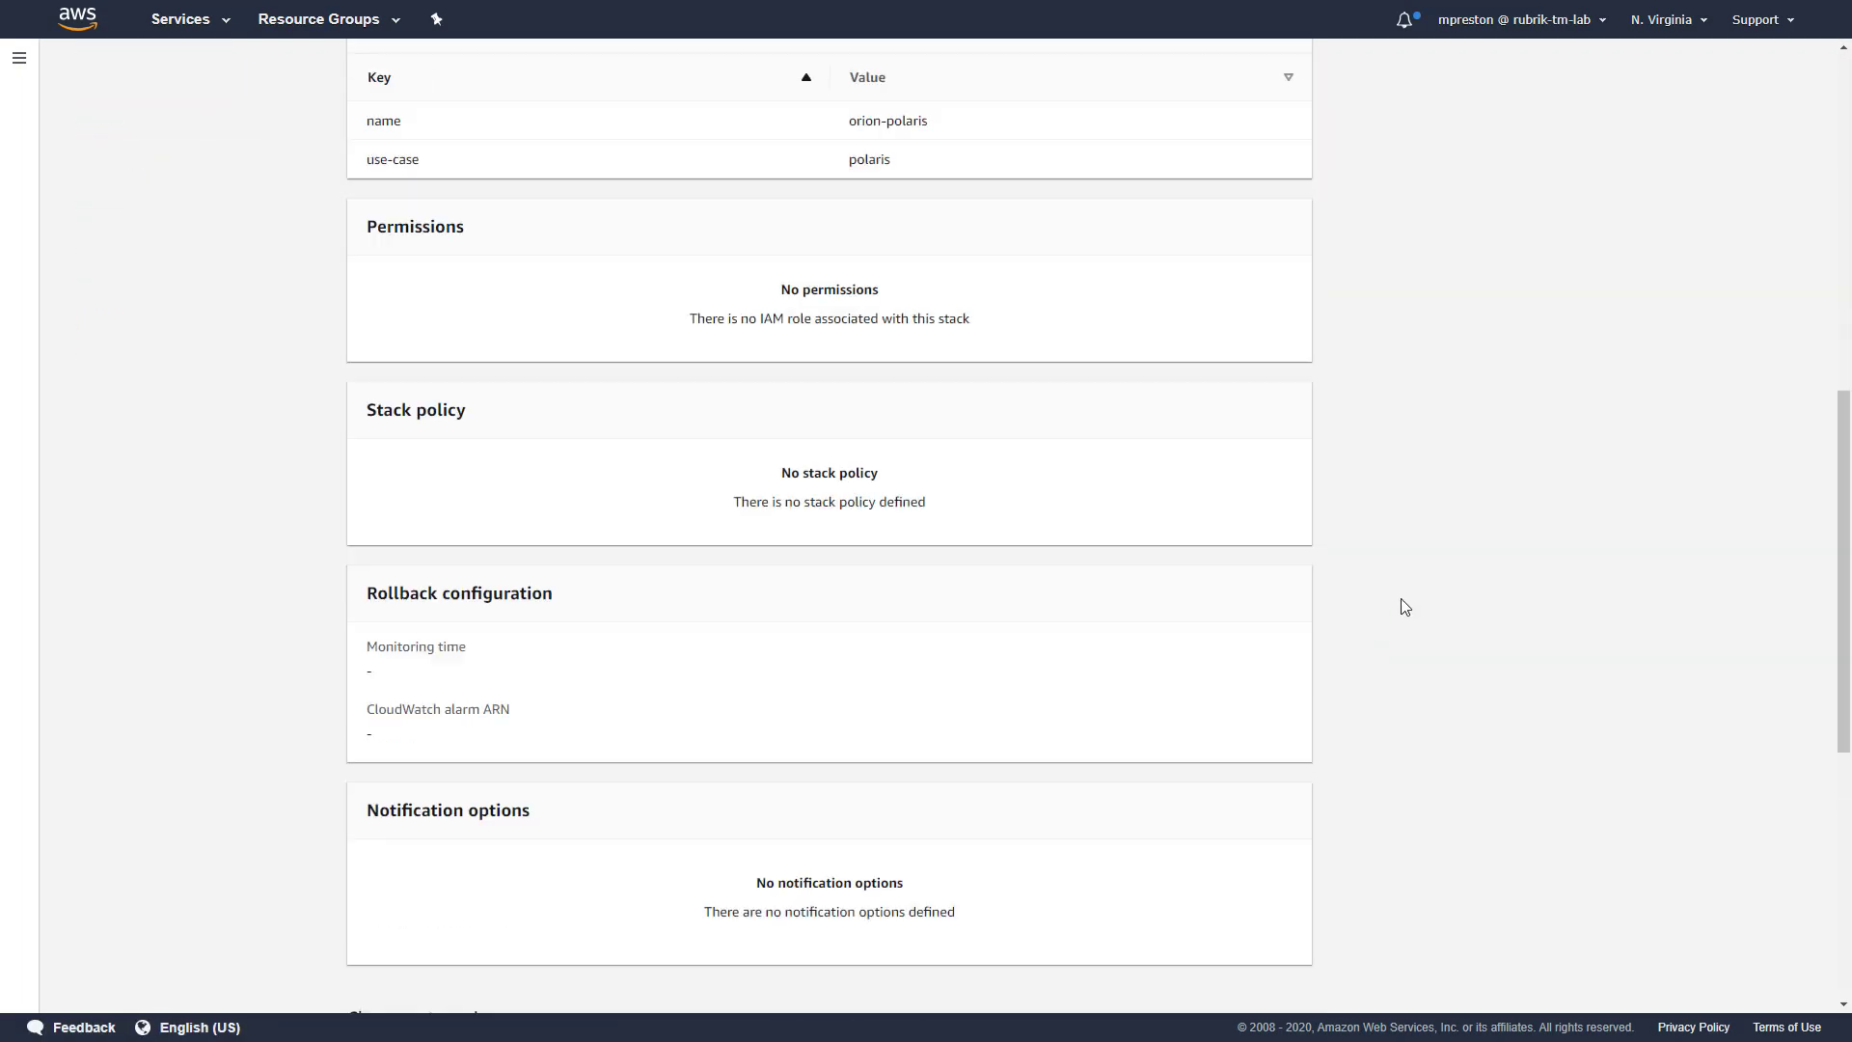
scroll(1403, 612, "down", 1)
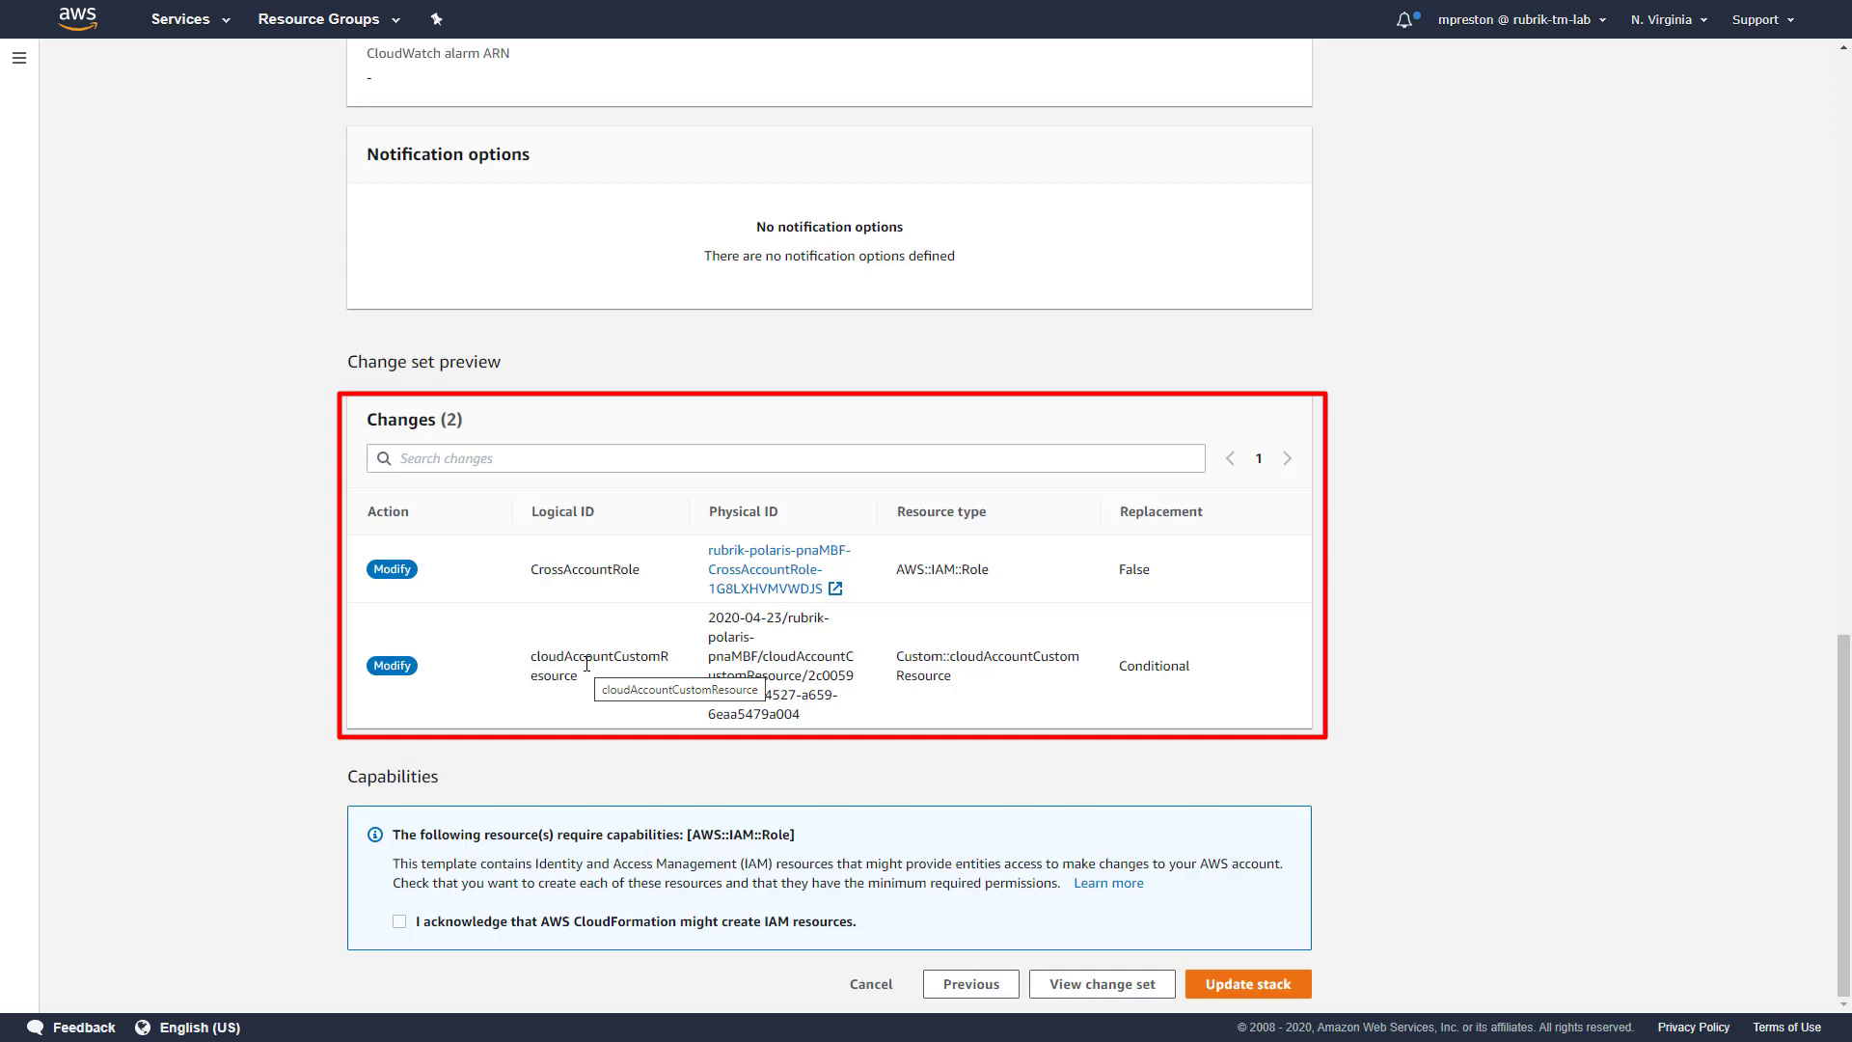
left_click(400, 922)
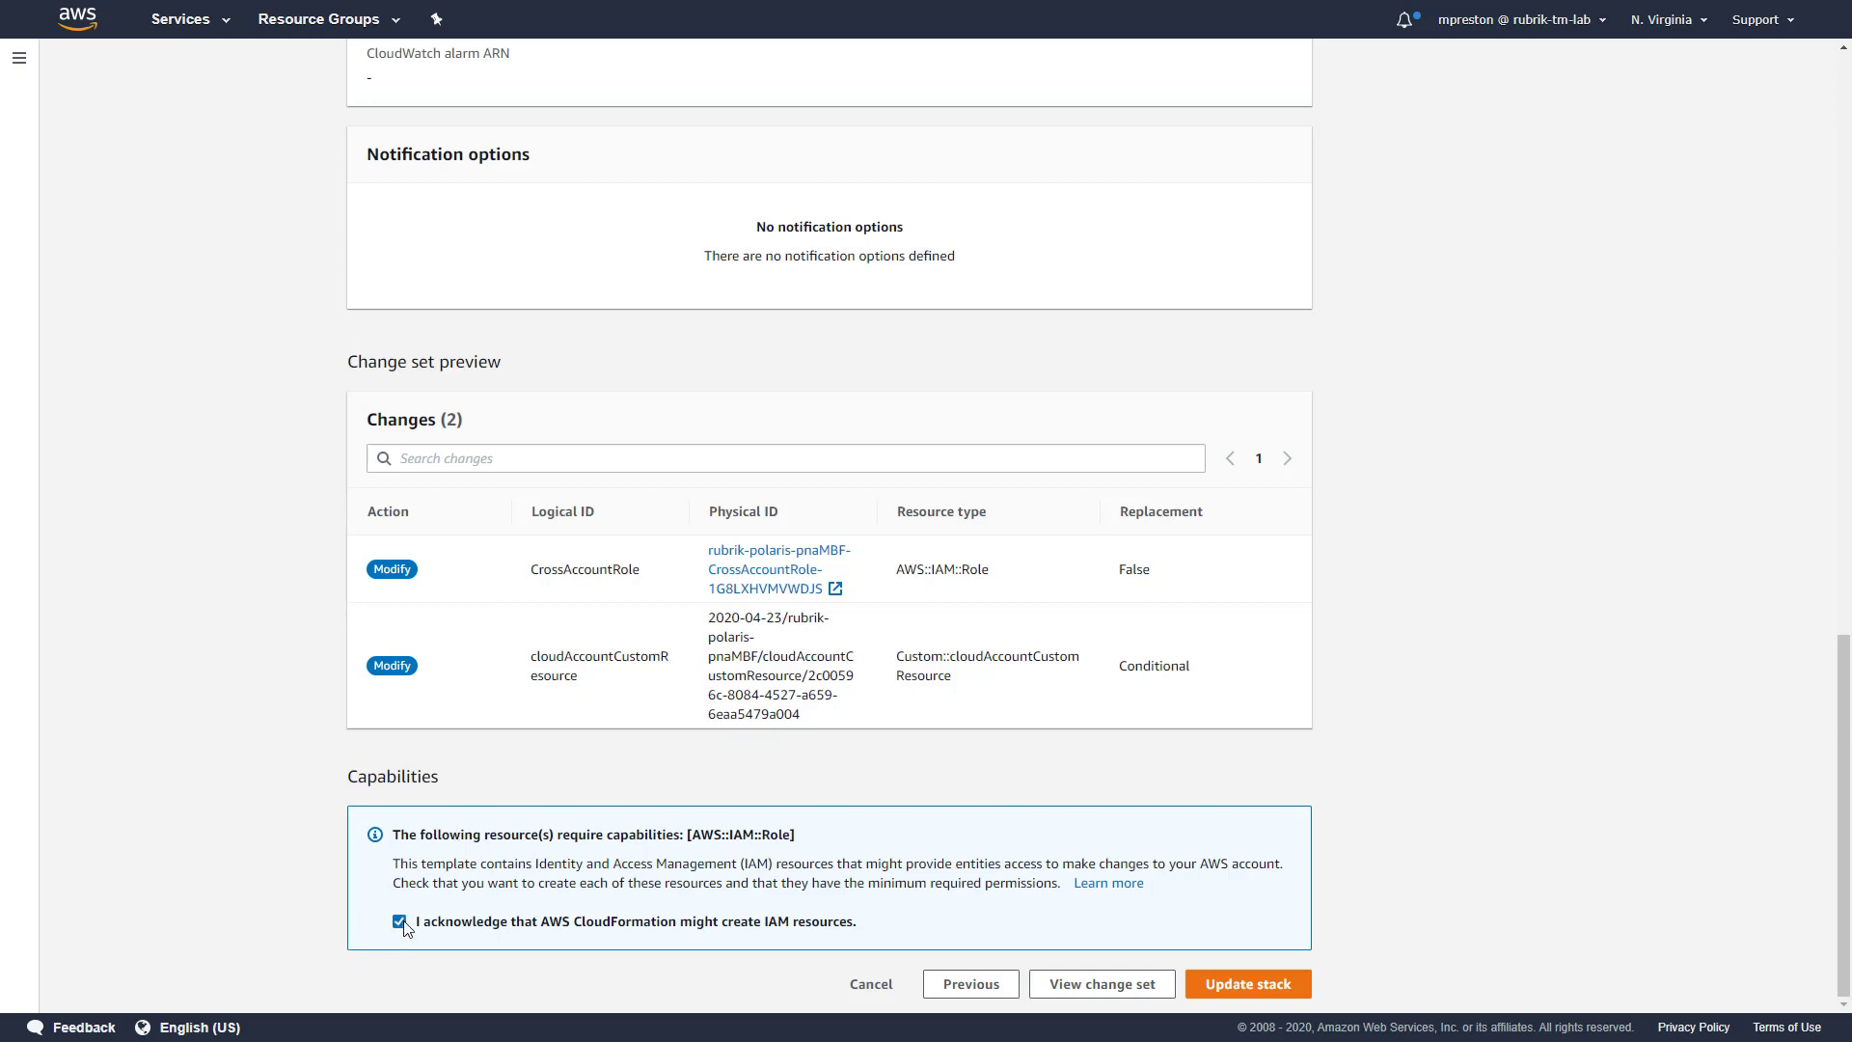
left_click(1270, 986)
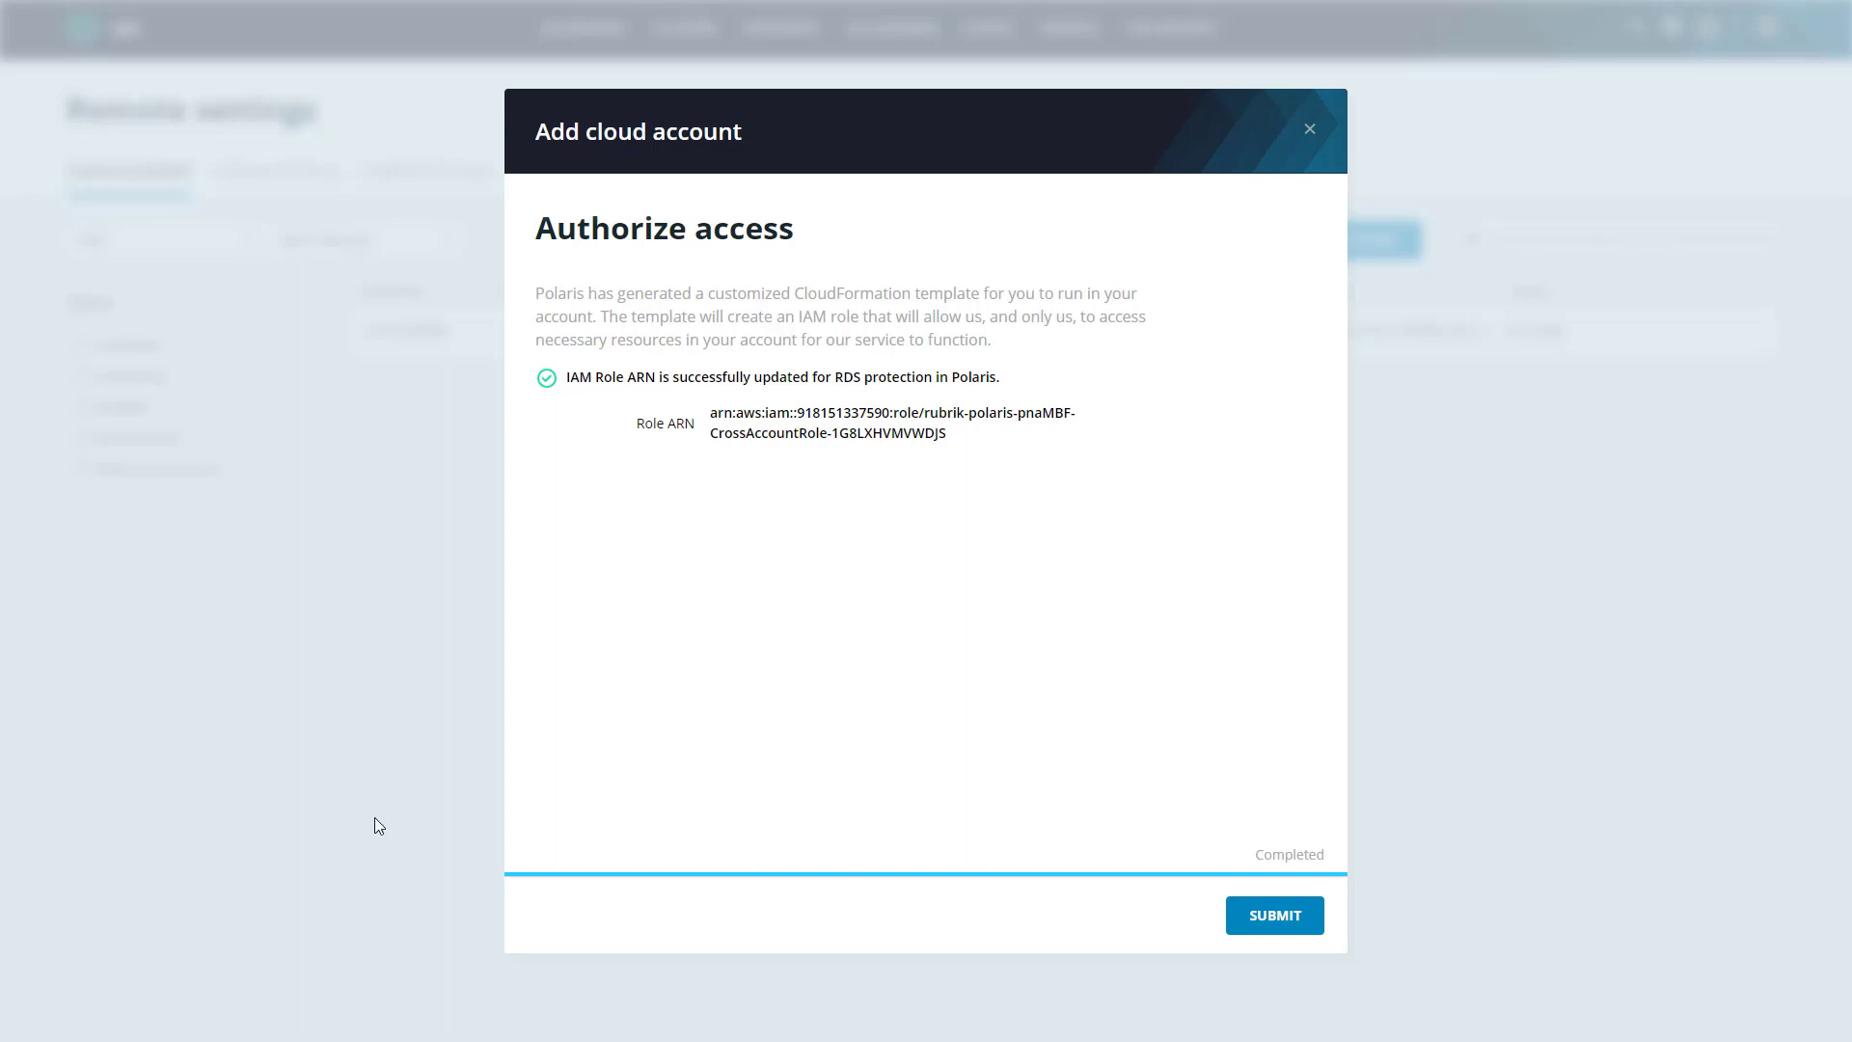
Step: Submit the rubrik-tm AWS account for RDS Protection
left_click(1291, 921)
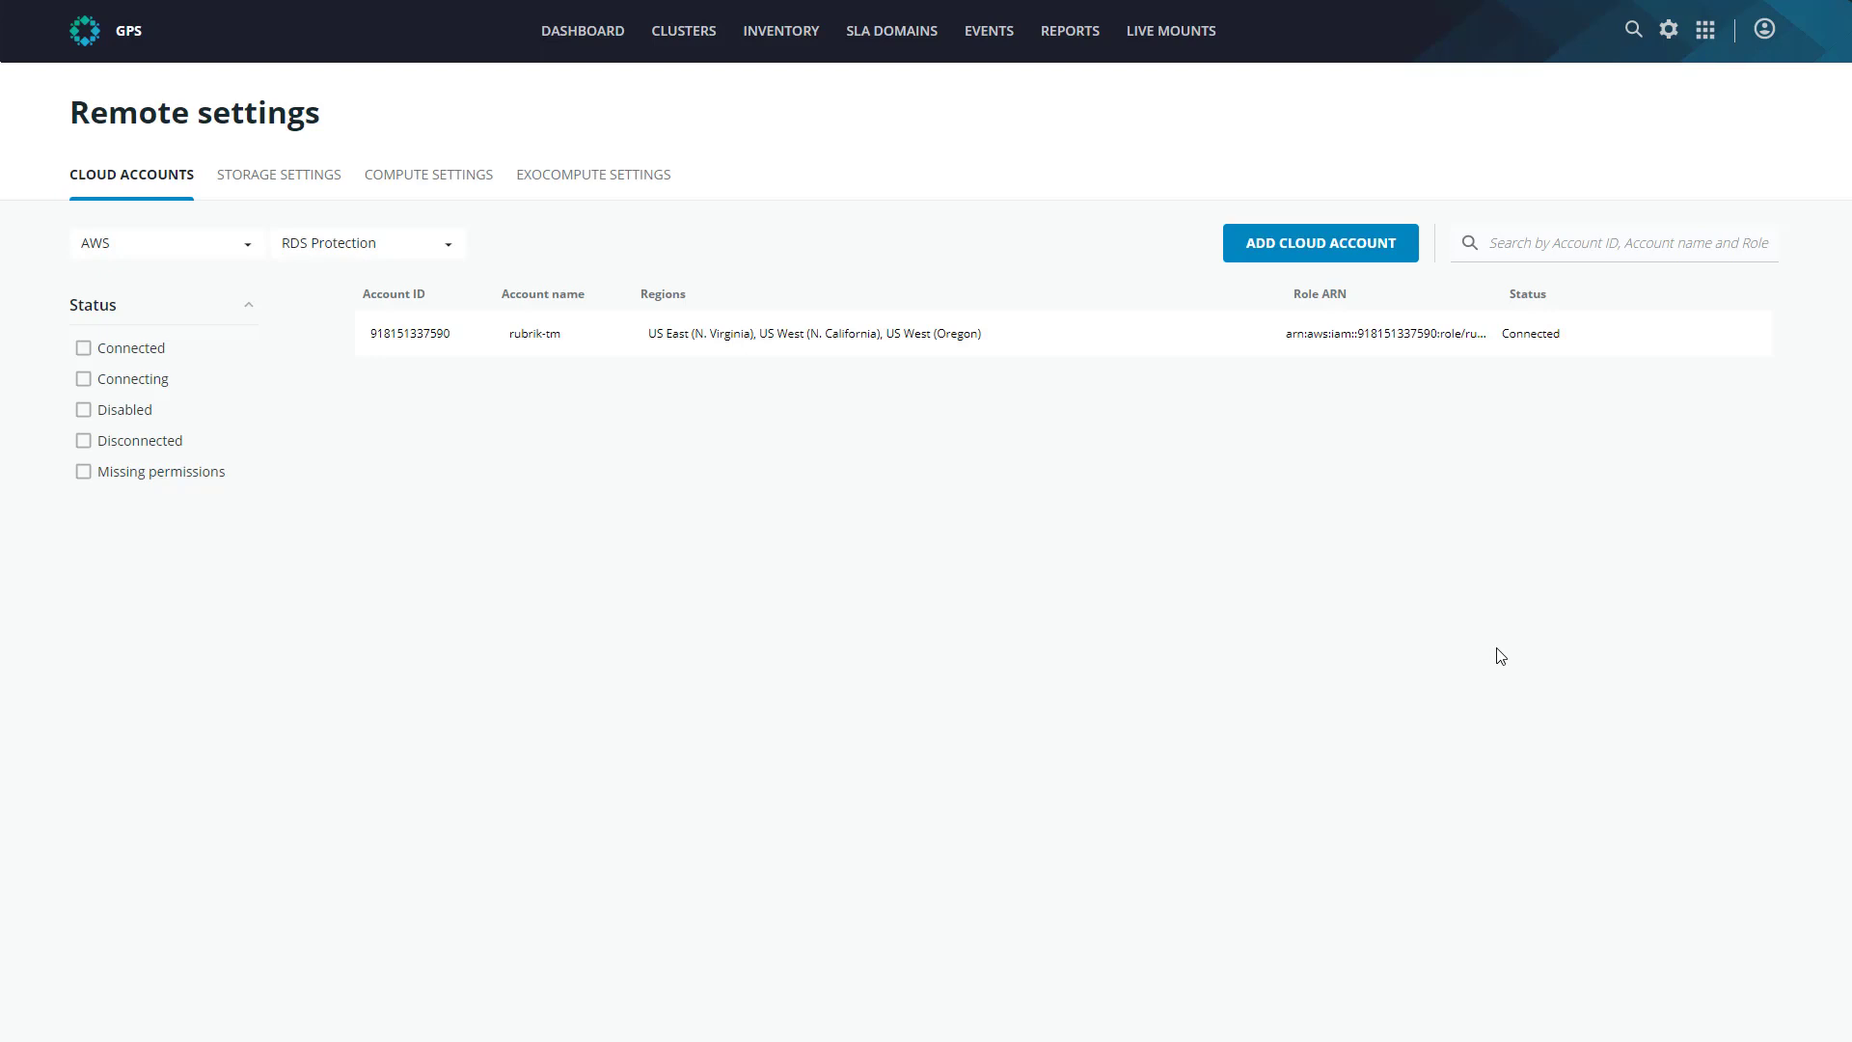
Step: Open the AWS - RDS inventory and review the six discovered instances with No SLA
left_click(793, 38)
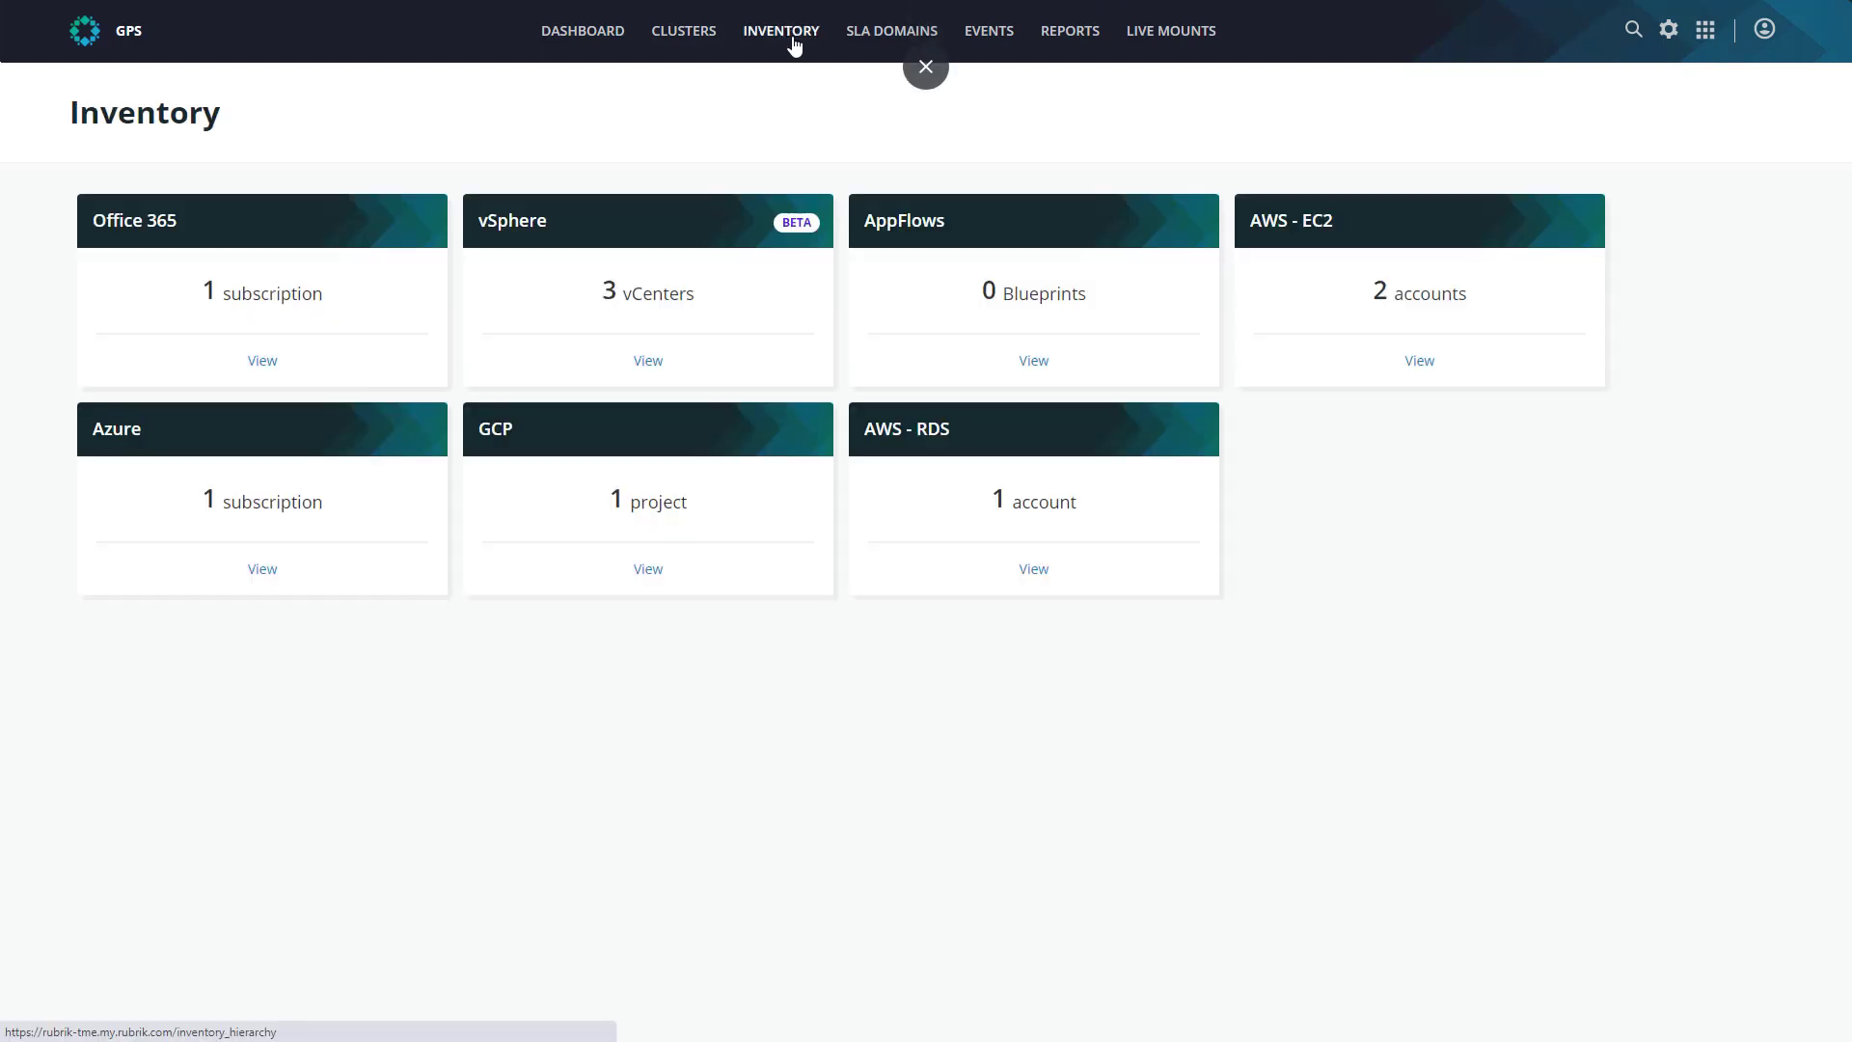
left_click(1034, 570)
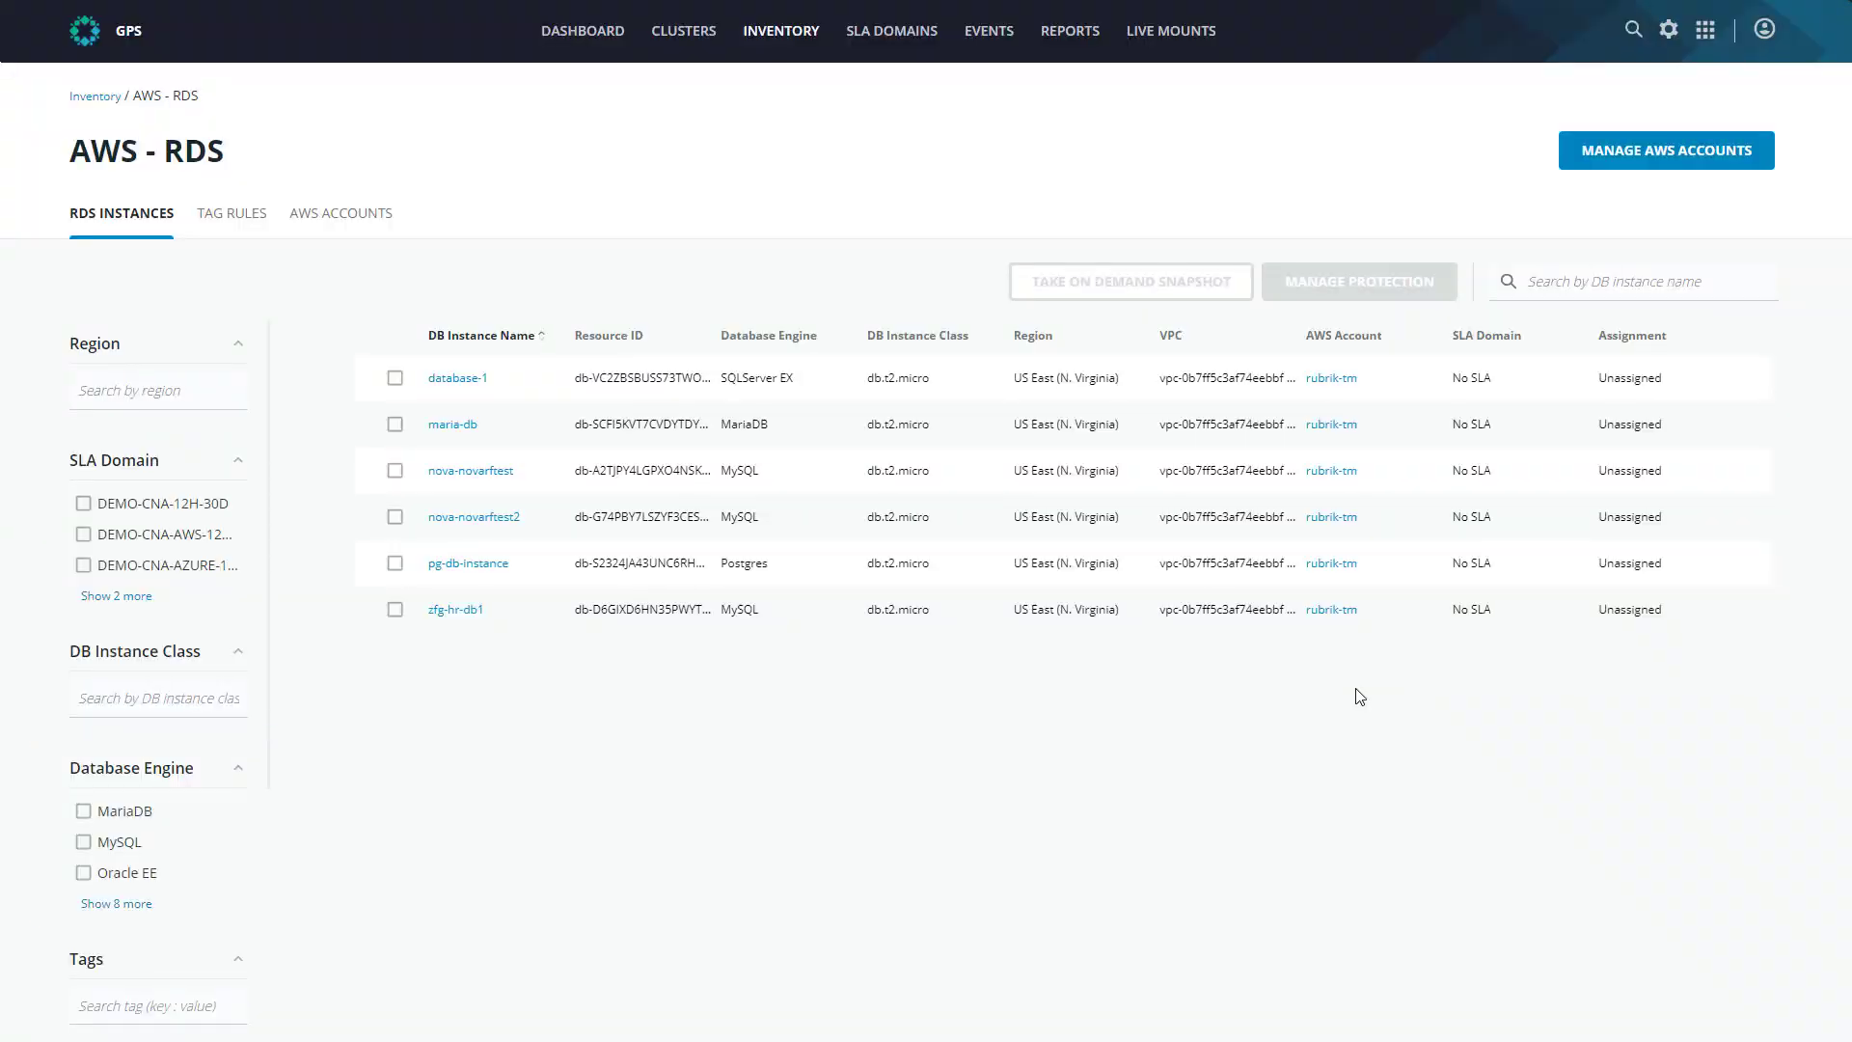
scroll(130, 901, "down", 3)
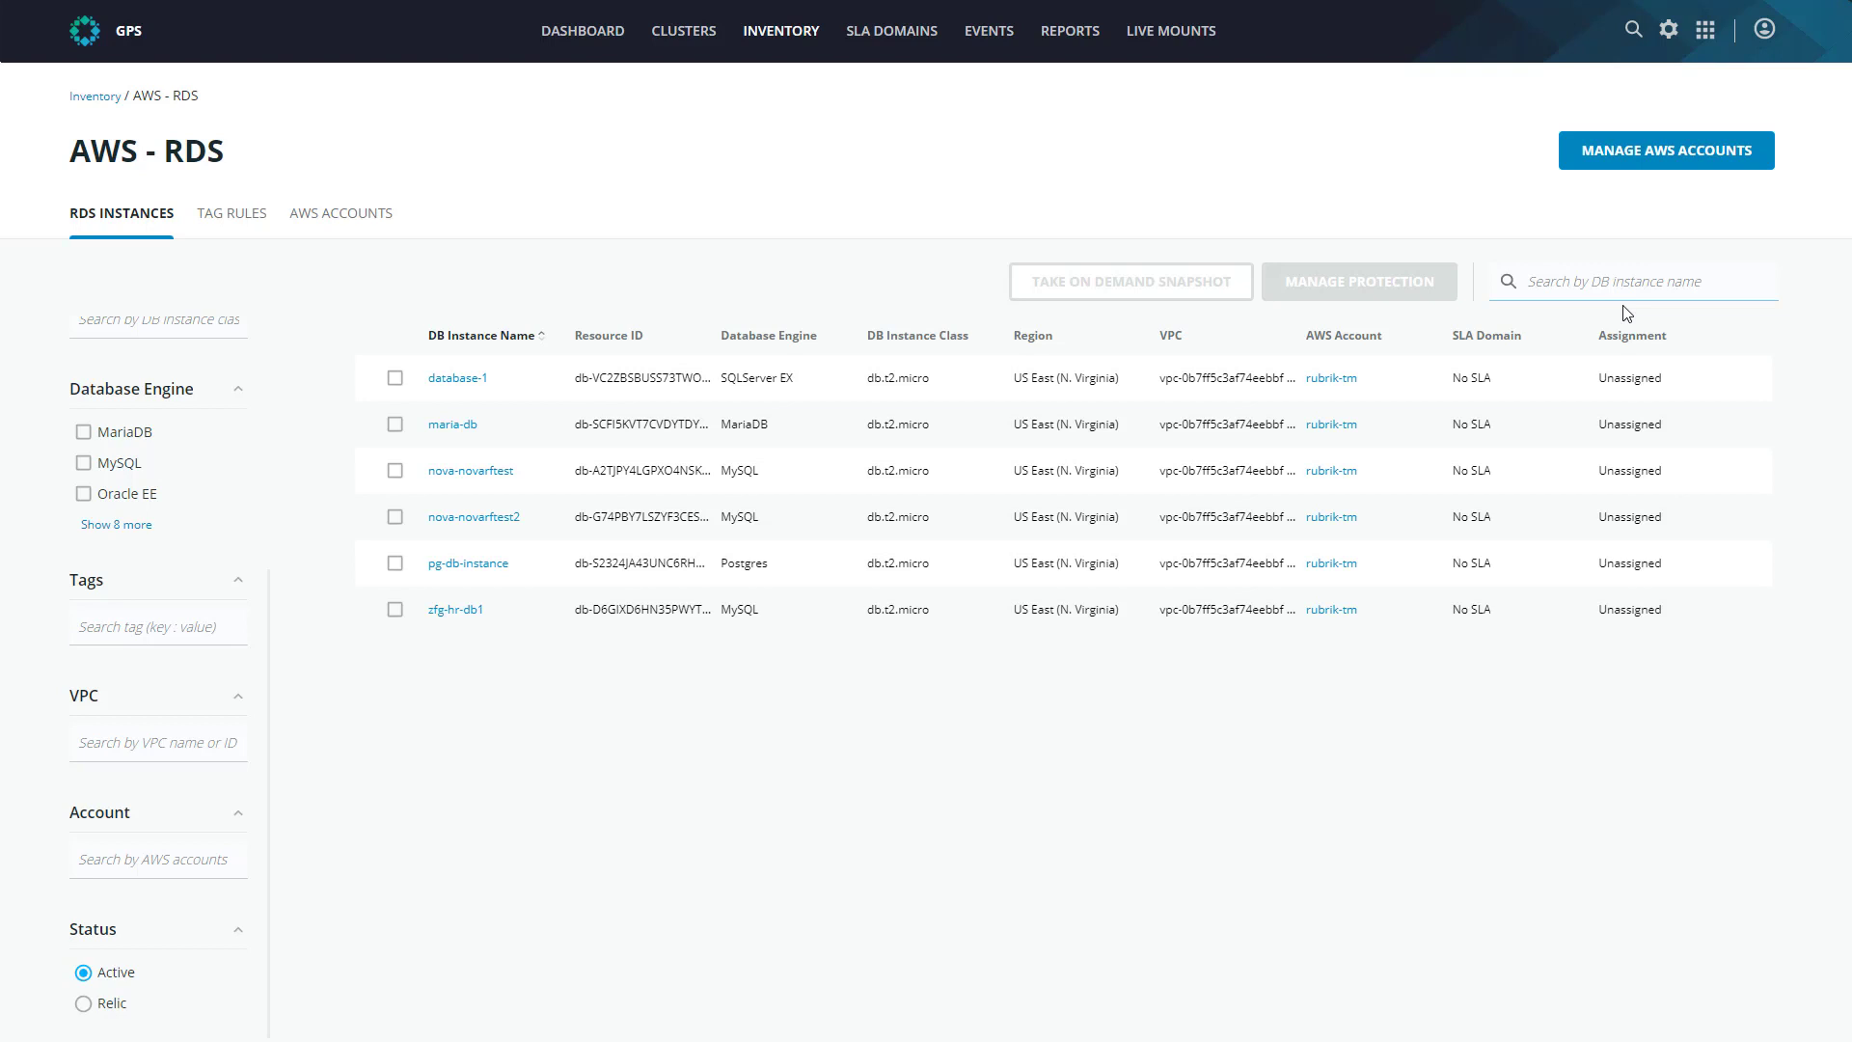
Step: Search instances for 'hr' to check zfg-hr-db1, then open the DEMO-CNA-AWS-12H-30D-USW1 SLA domain
left_click(1592, 286)
type("hr")
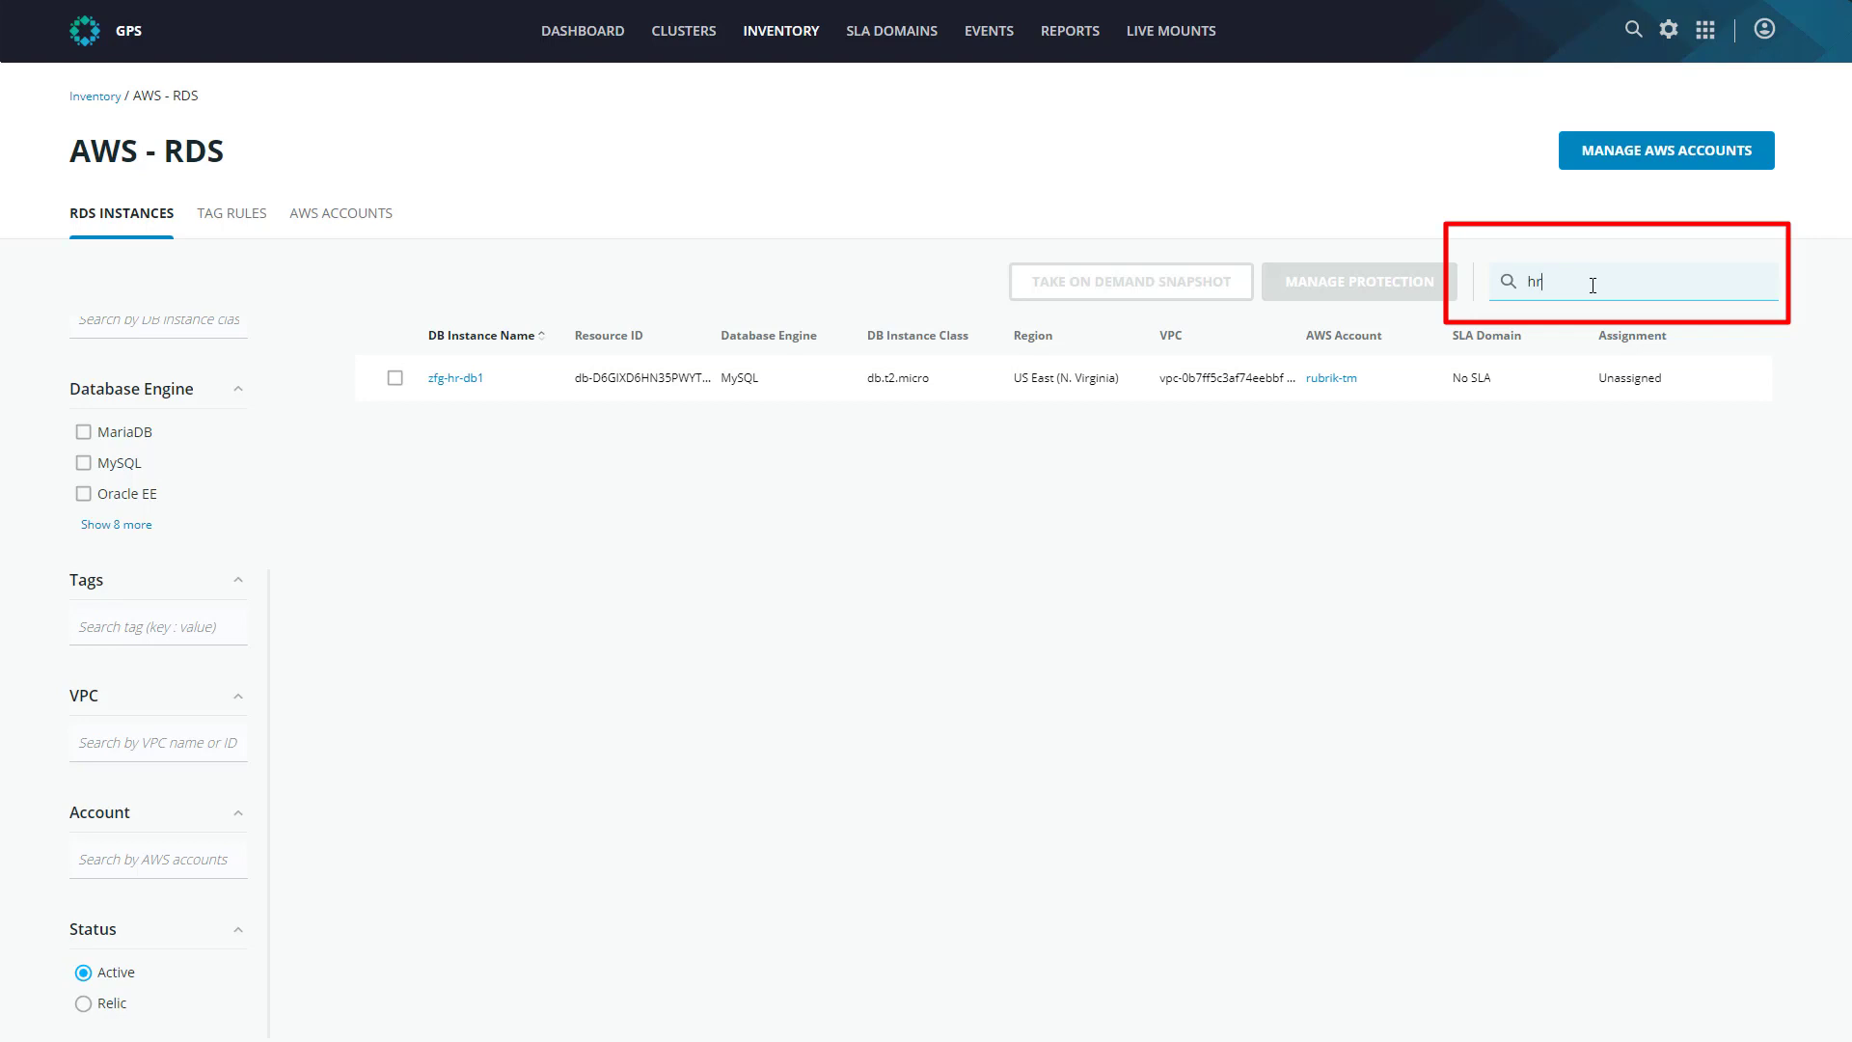
key("BackSpace")
key("BackSpace")
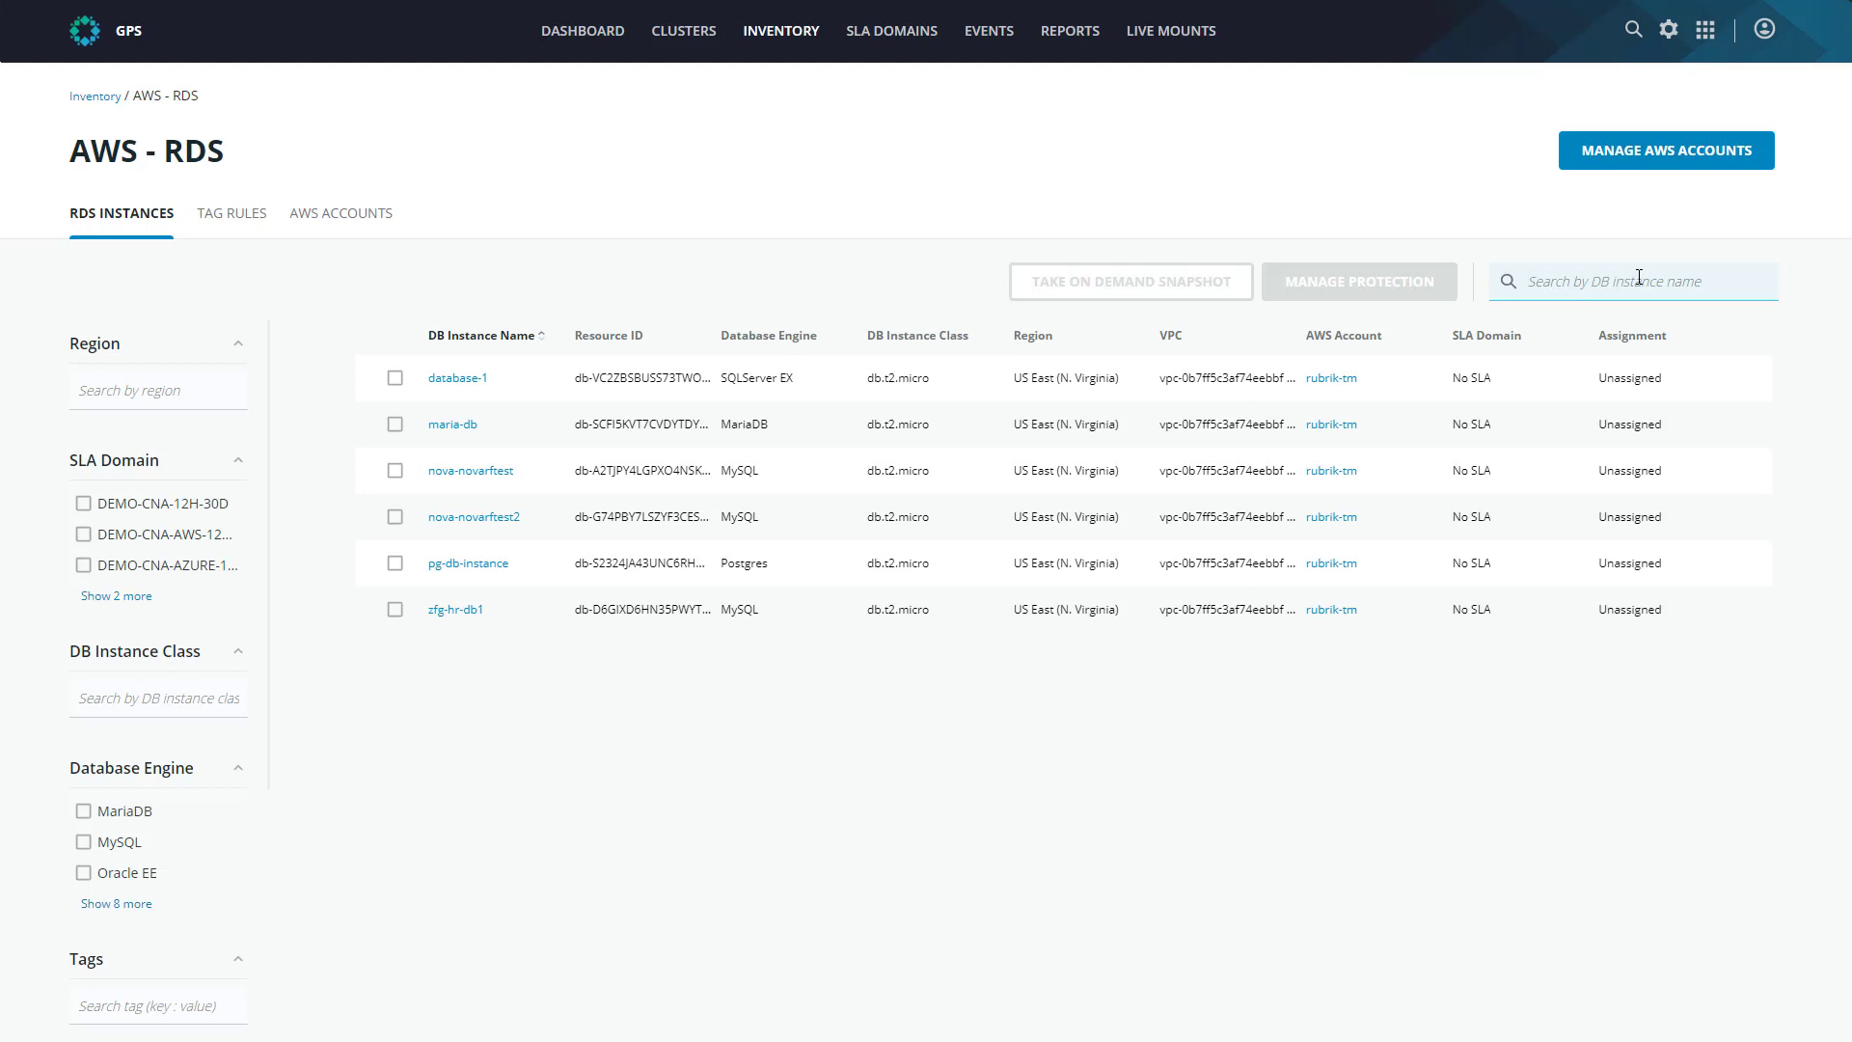
left_click(878, 36)
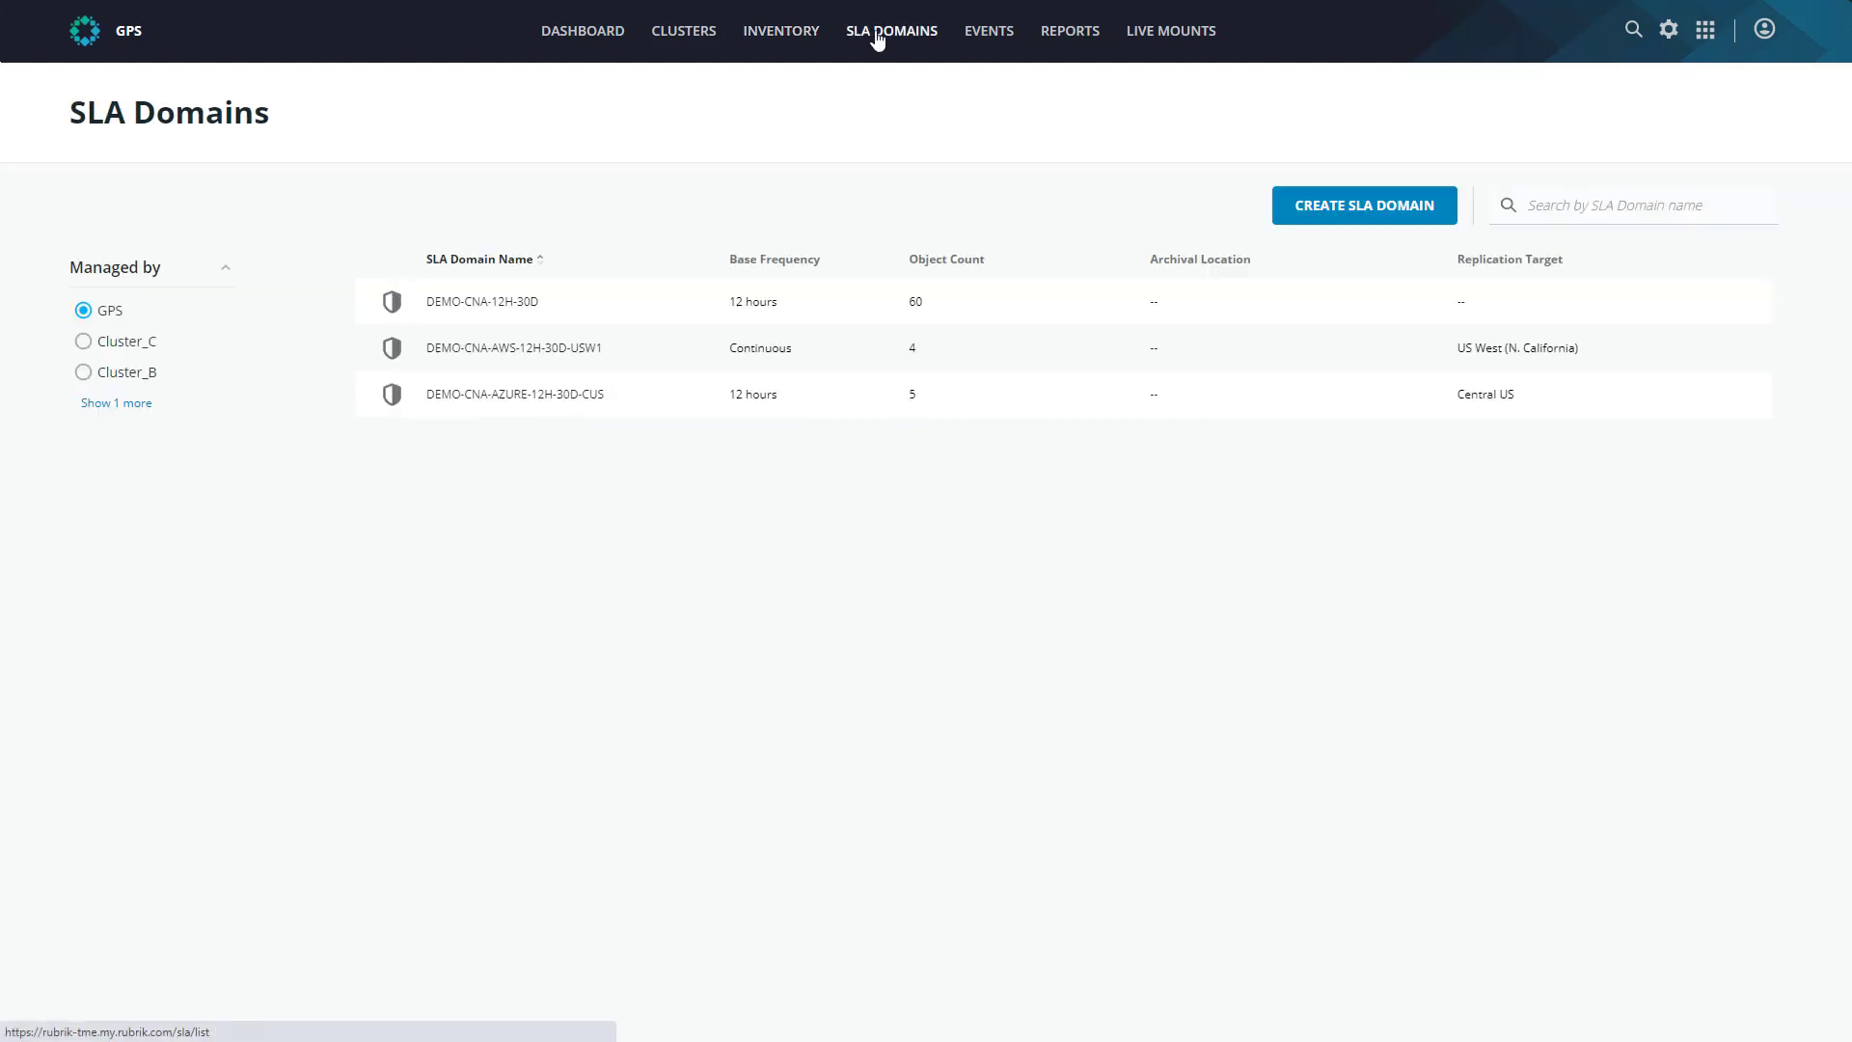
left_click(543, 352)
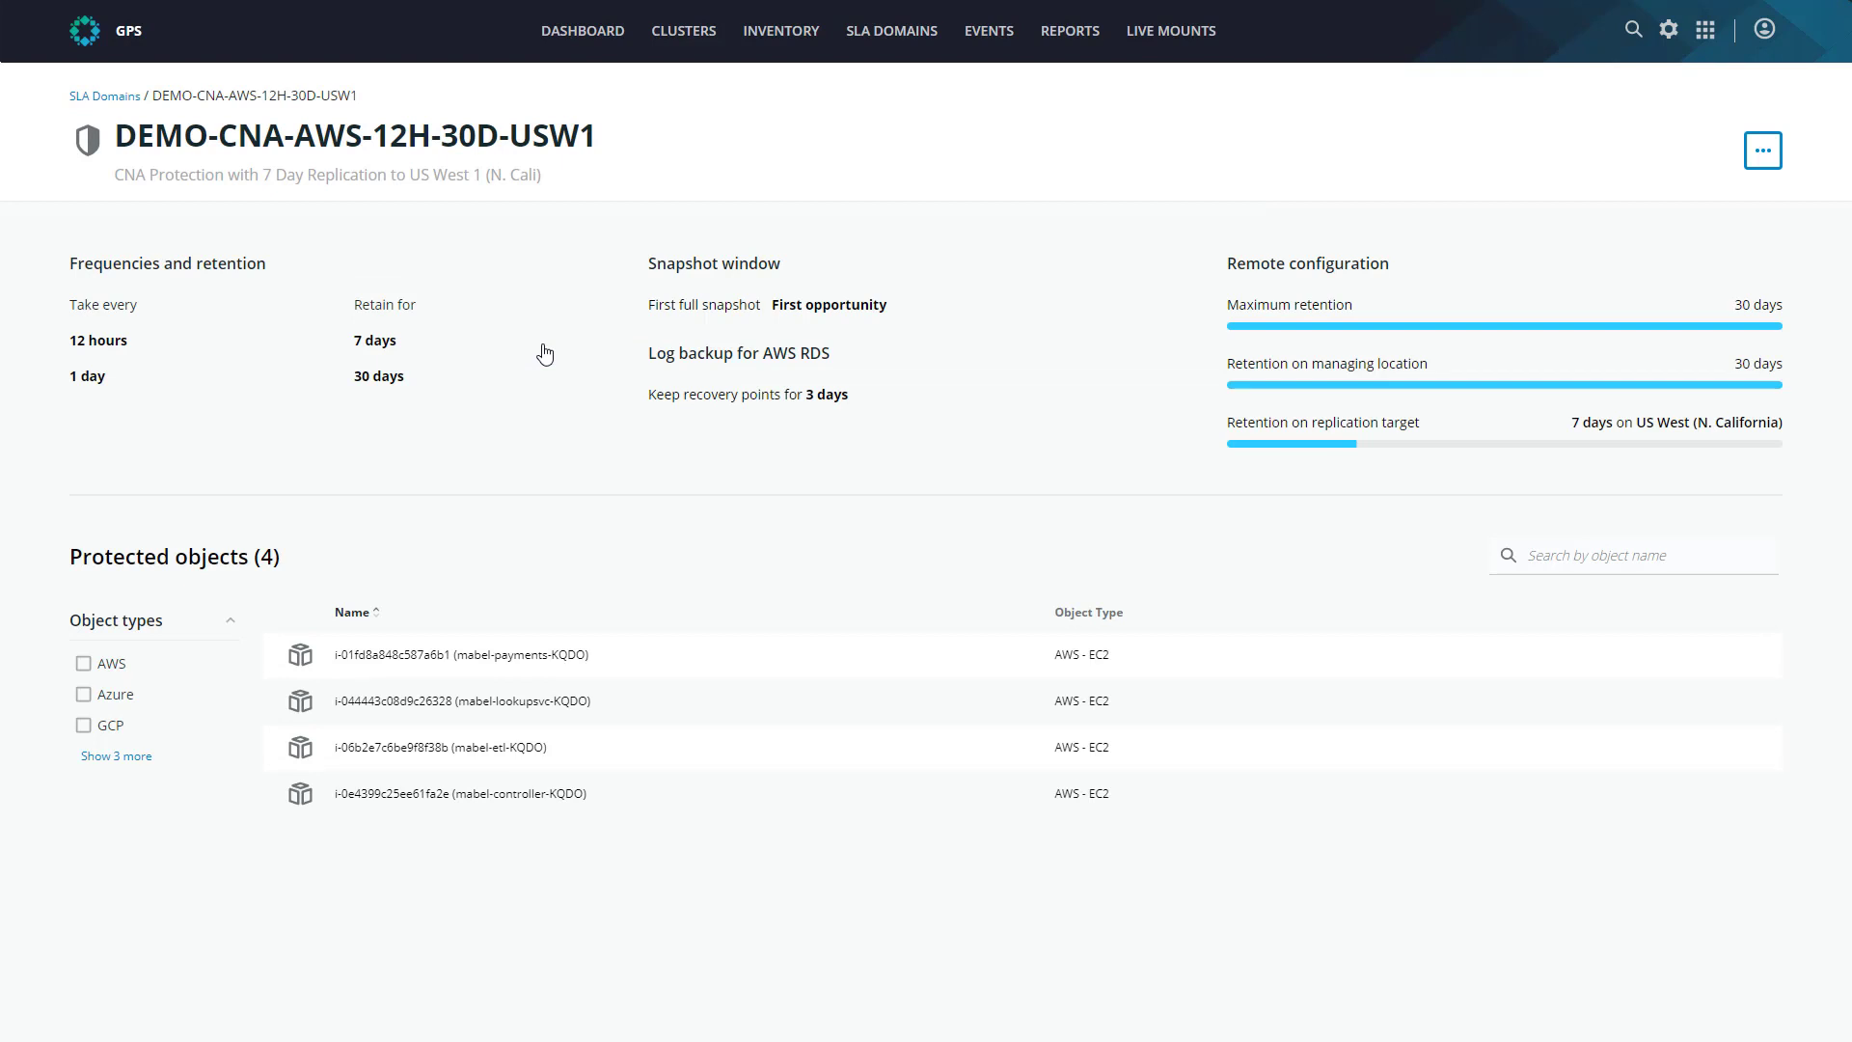
Step: Choose Edit from the DEMO-CNA-AWS-12H-30D-USW1 SLA domain's actions menu
left_click(1750, 168)
left_click(1649, 209)
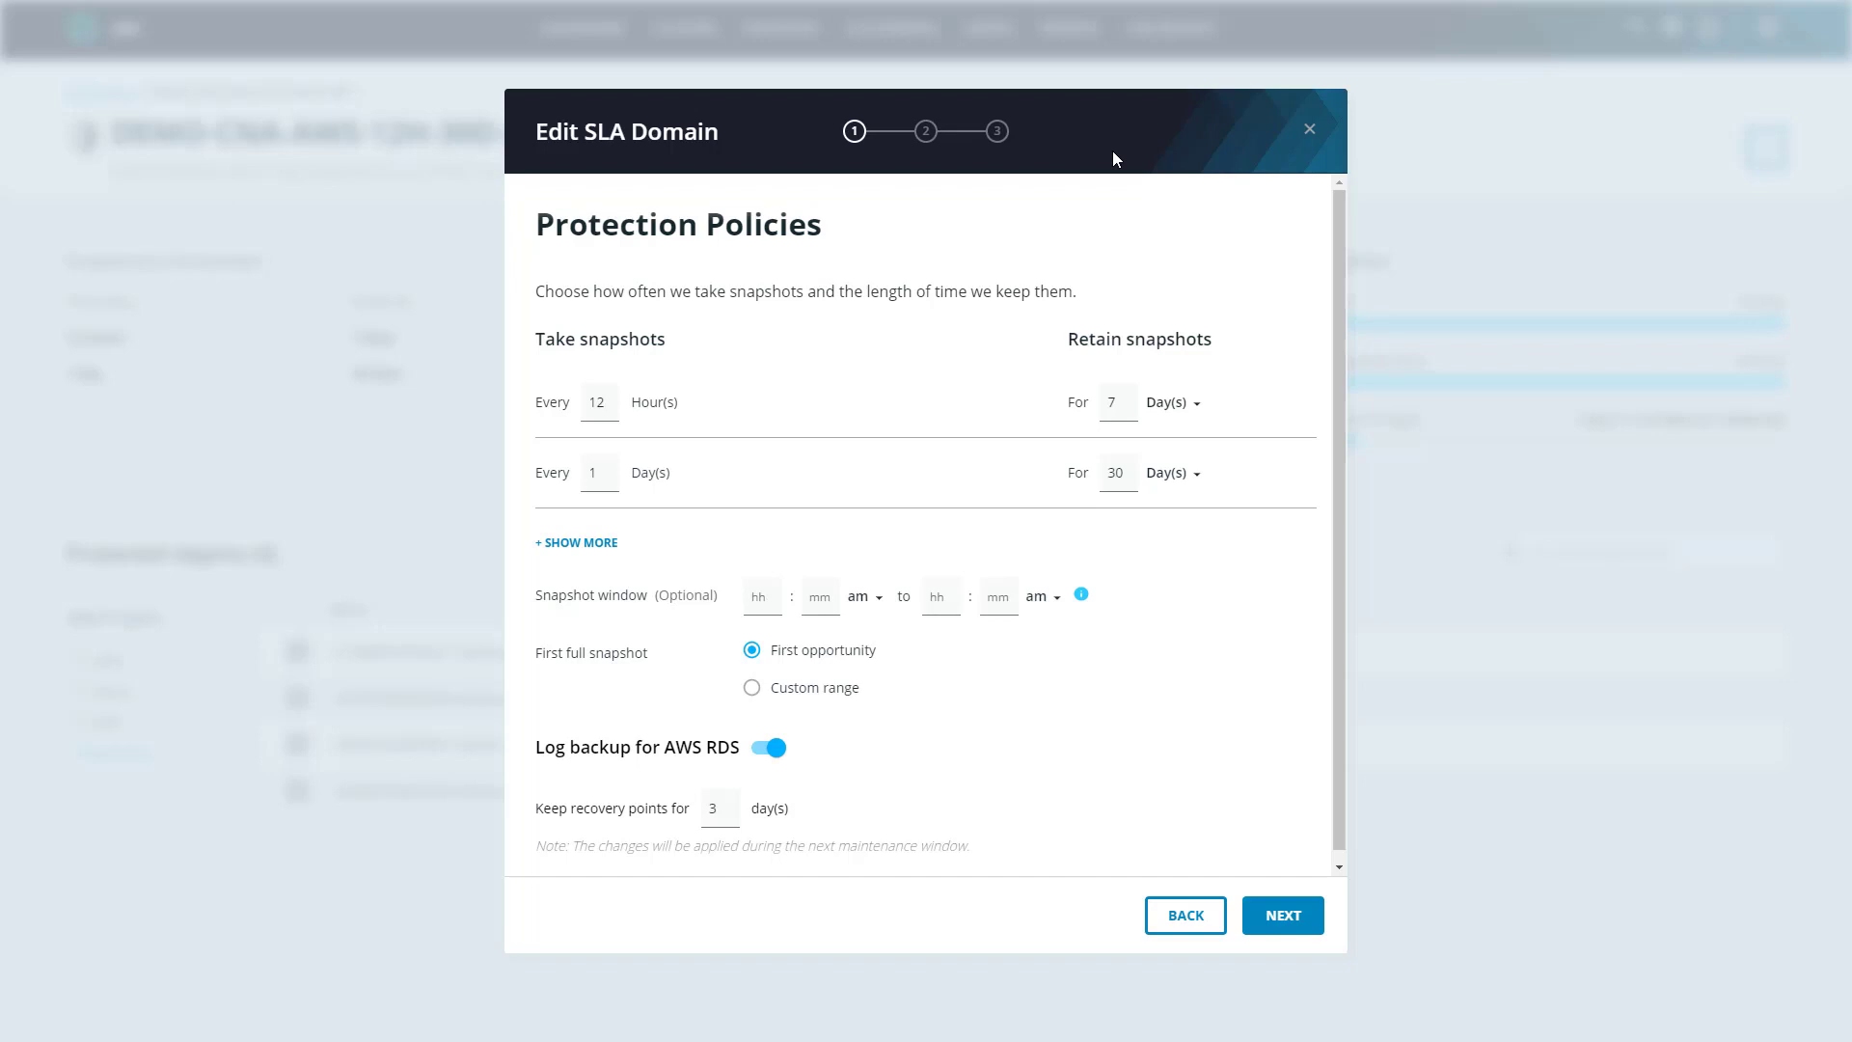
left_click(595, 543)
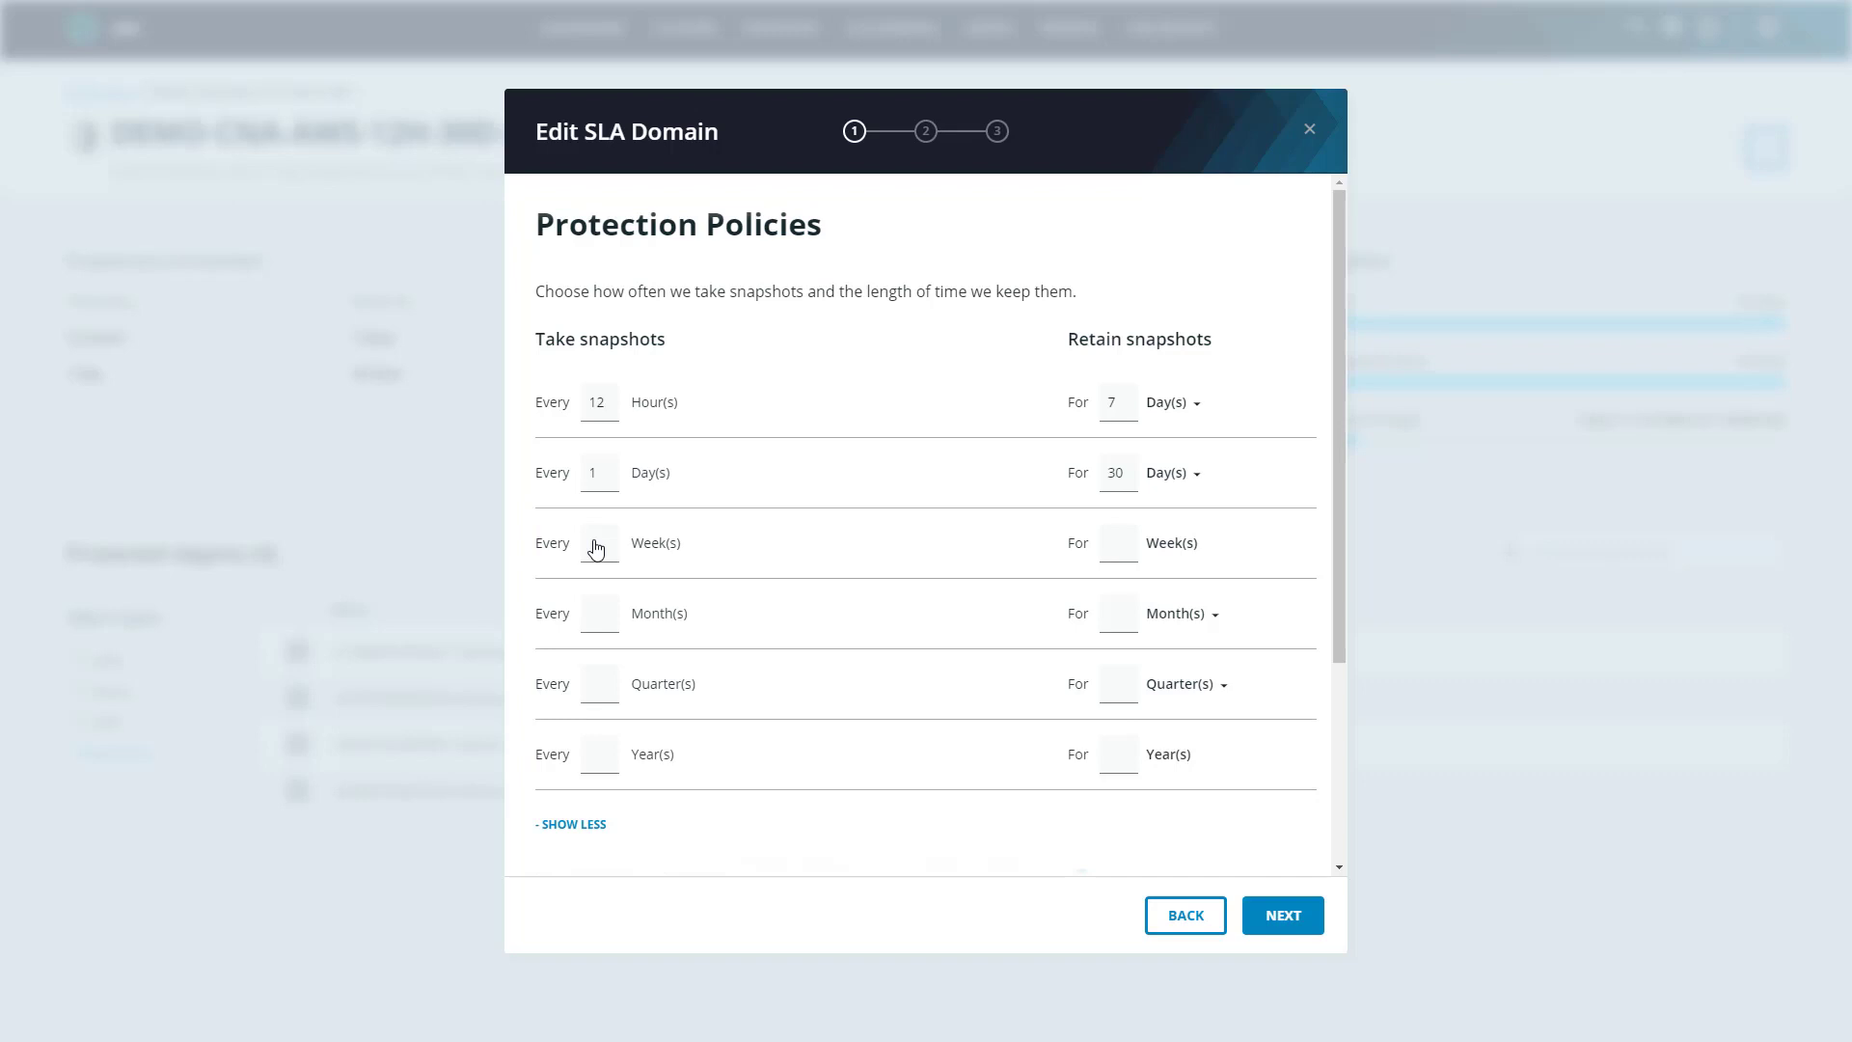
left_click(579, 826)
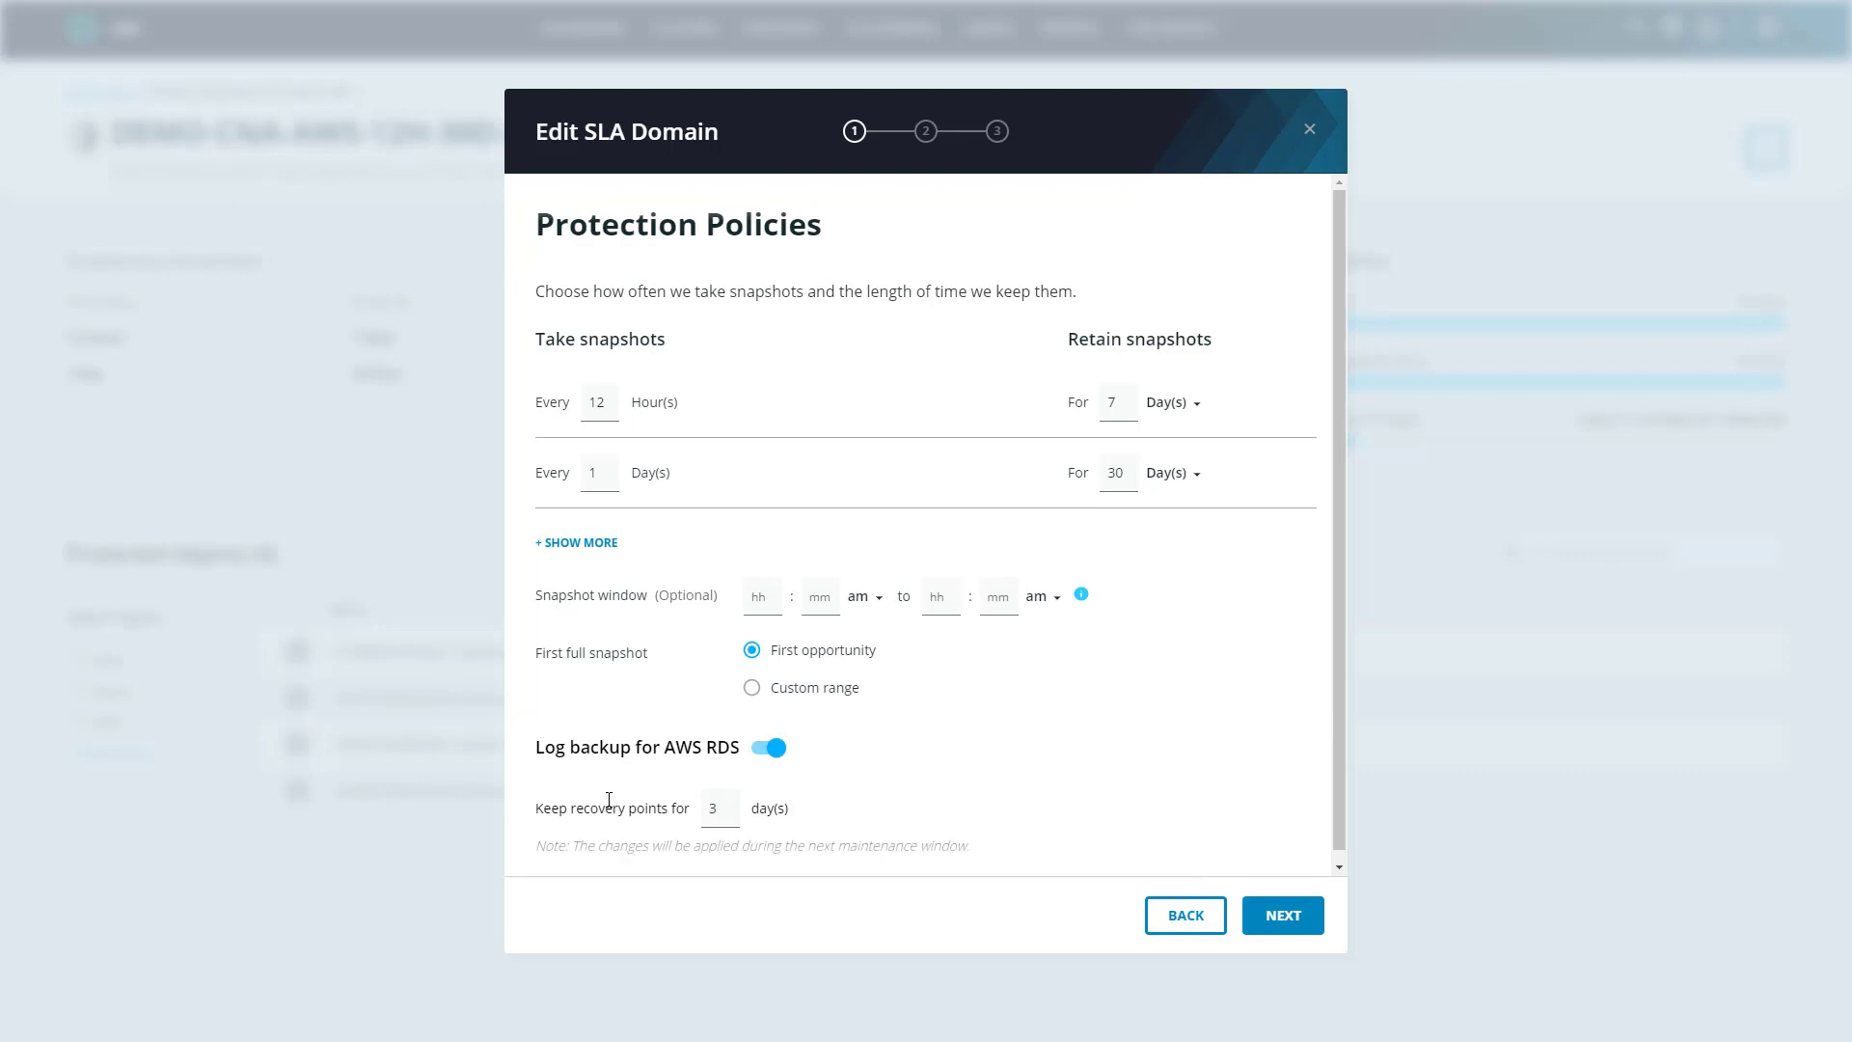
Step: Advance to Remote Policies and view the 7-day US West (N. California) replication retention
left_click(1308, 930)
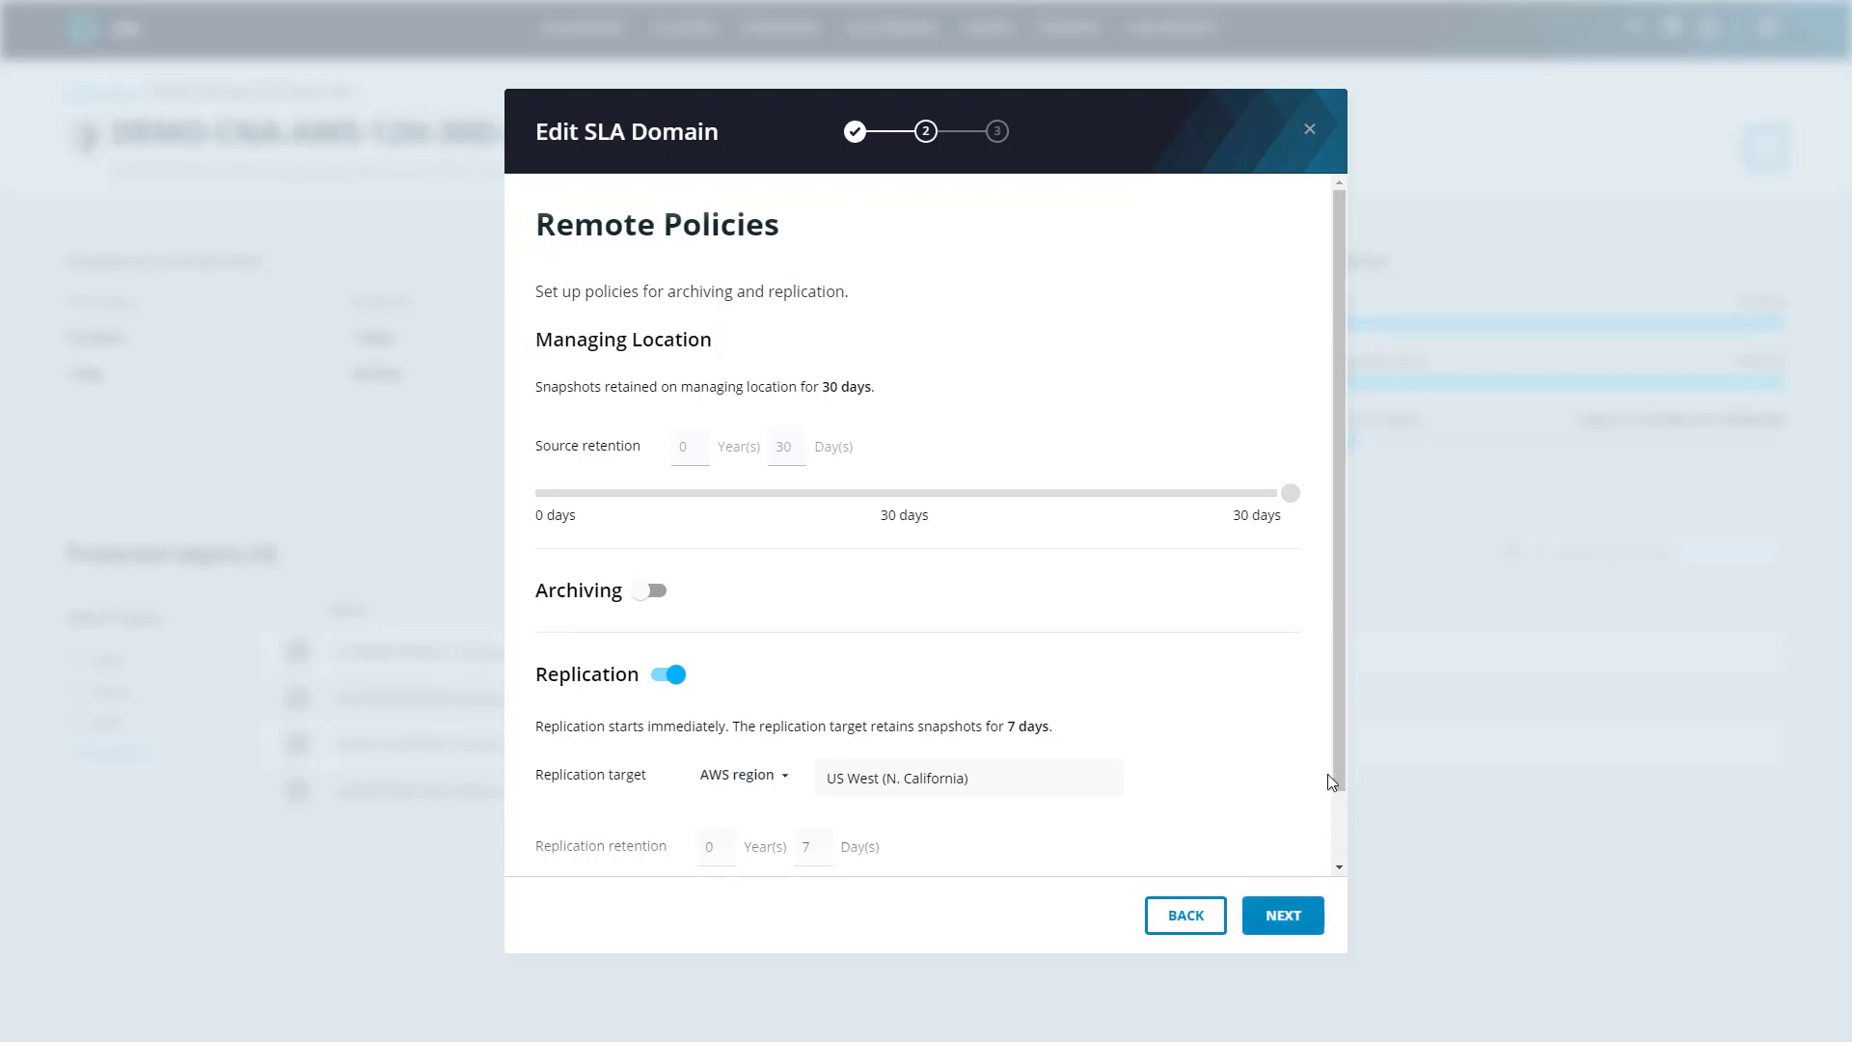
left_click_drag(1346, 750, 1353, 855)
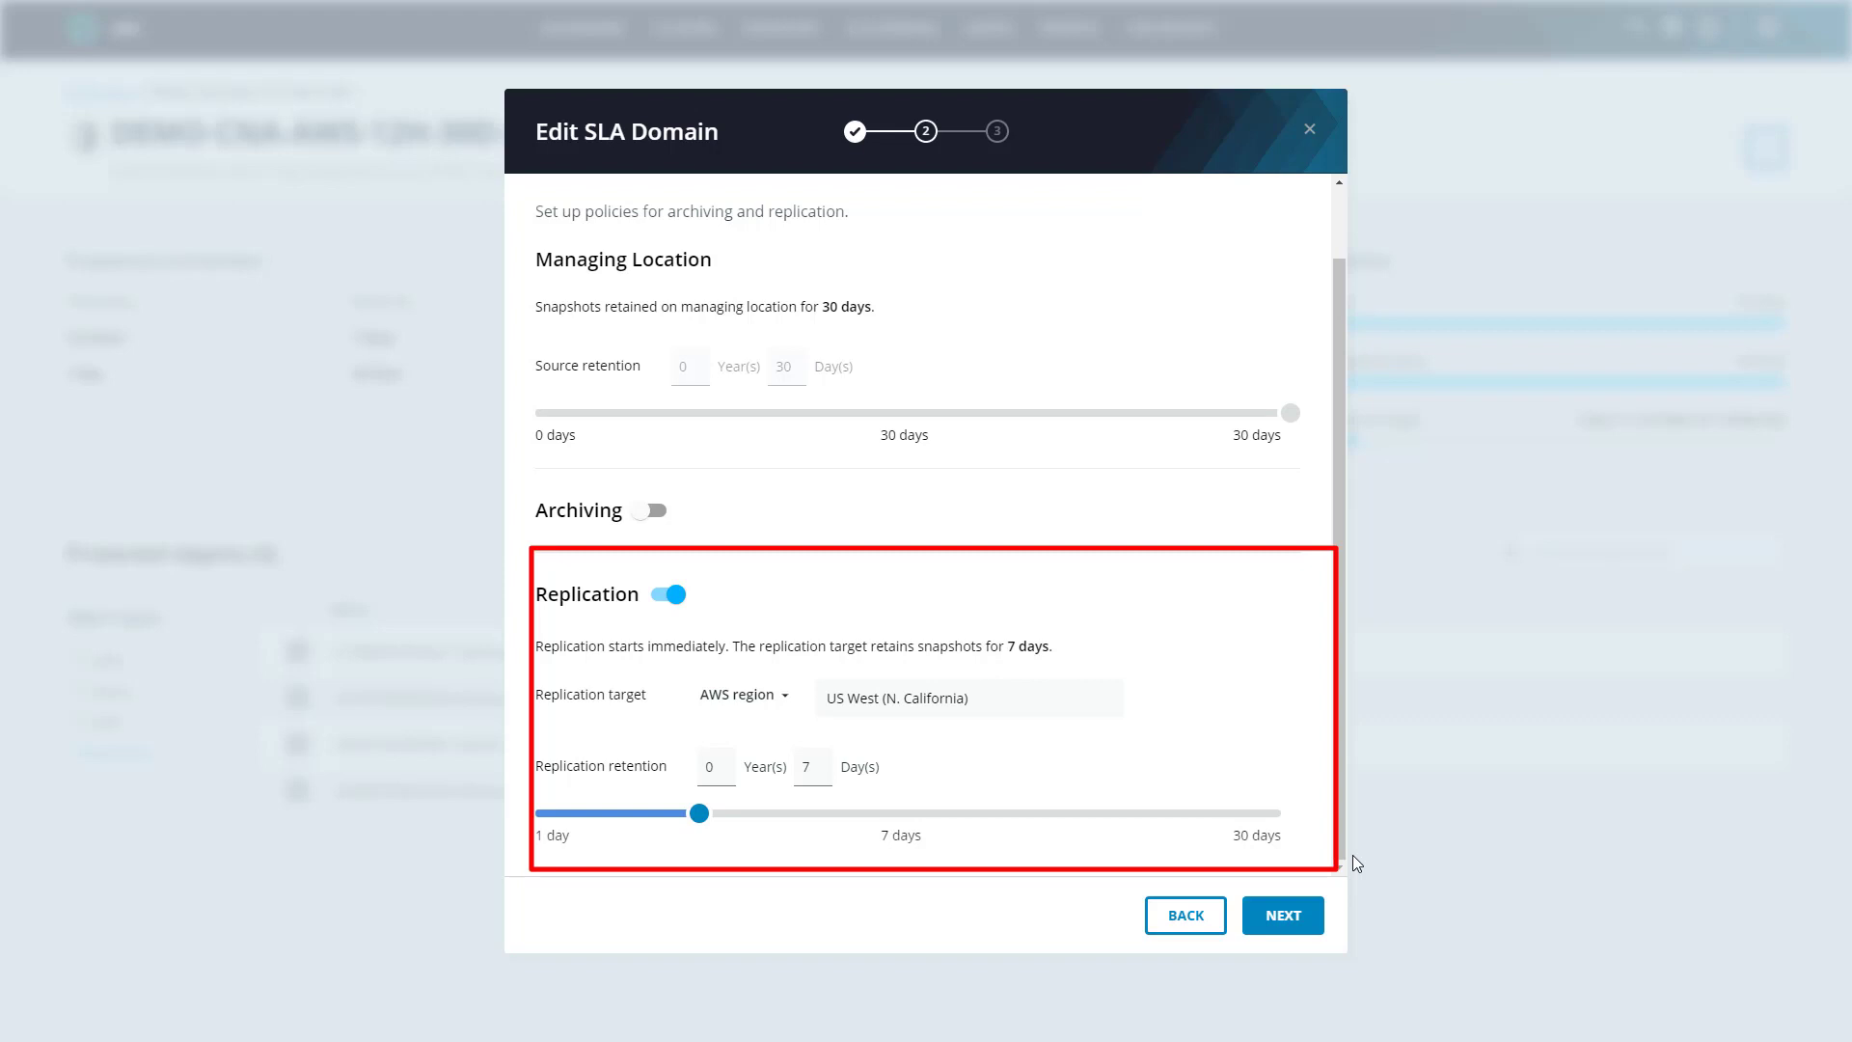
Step: Advance the SLA edit to confirmation, then select rubrik-tm under AWS Accounts and open its protection settings
left_click(1307, 916)
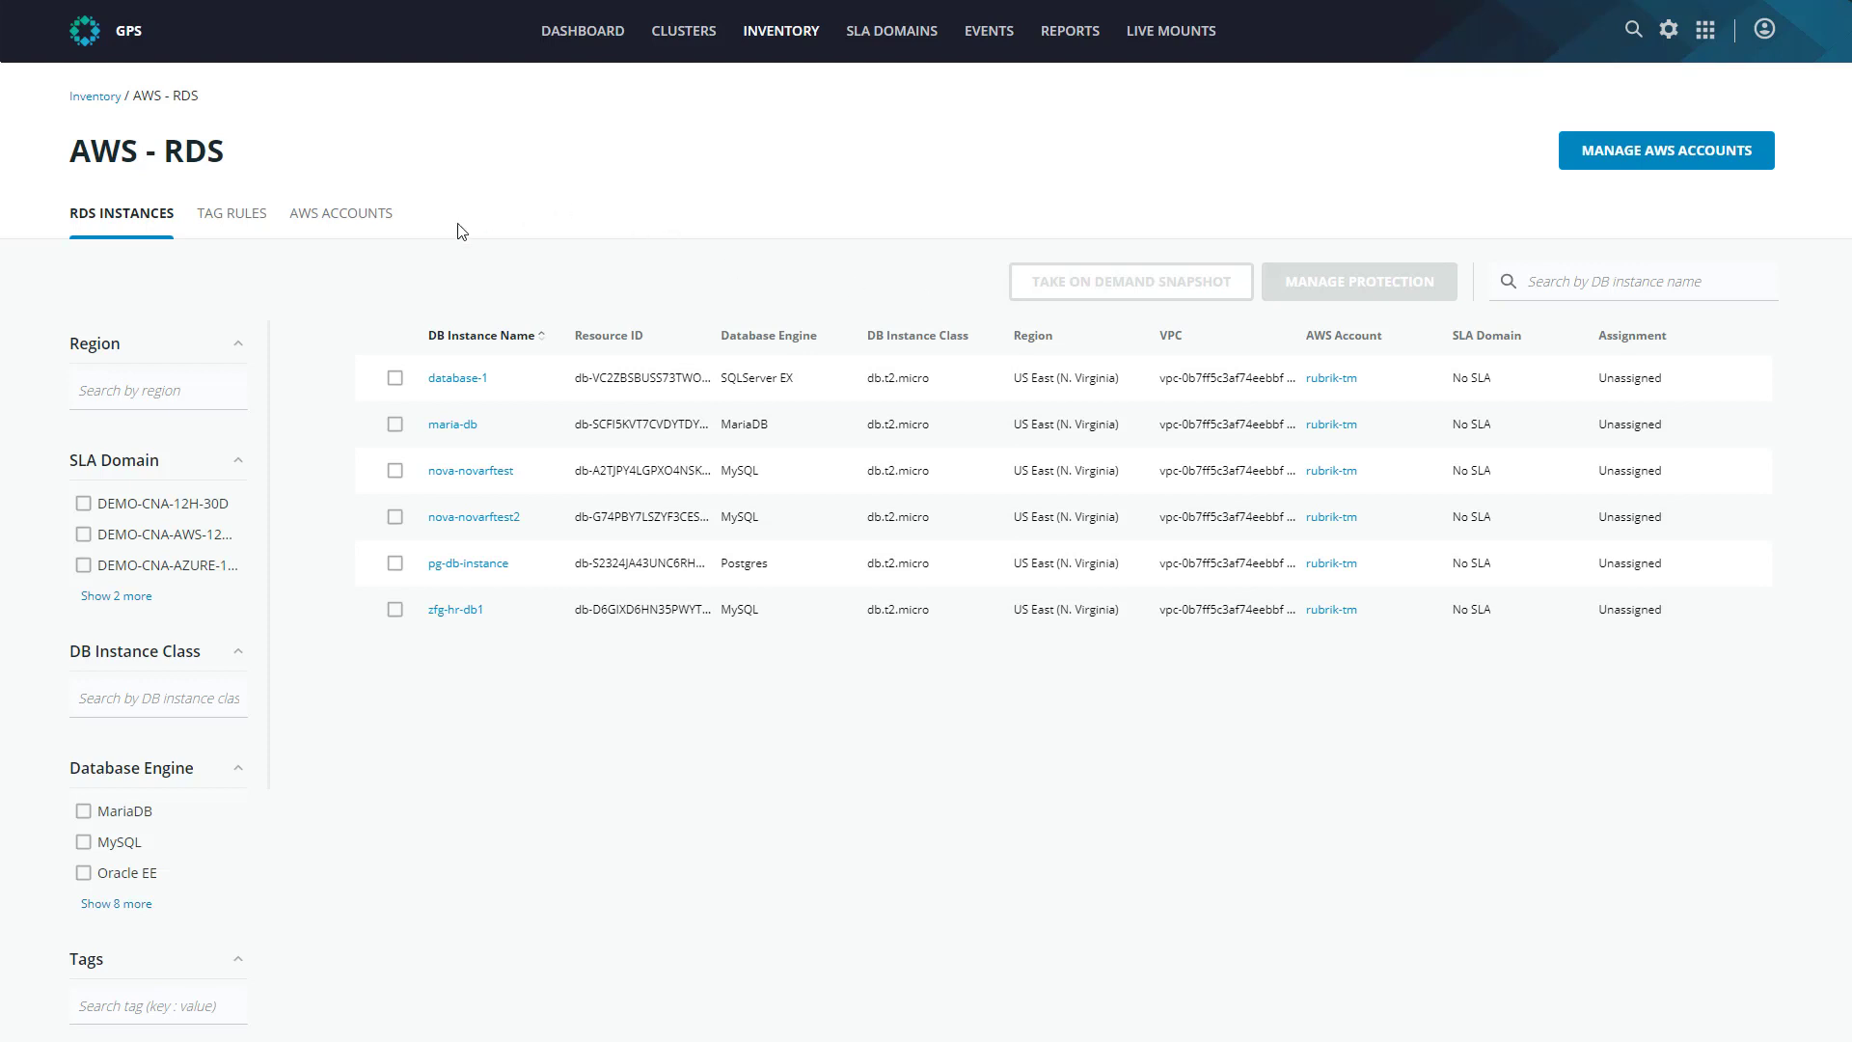
left_click(324, 216)
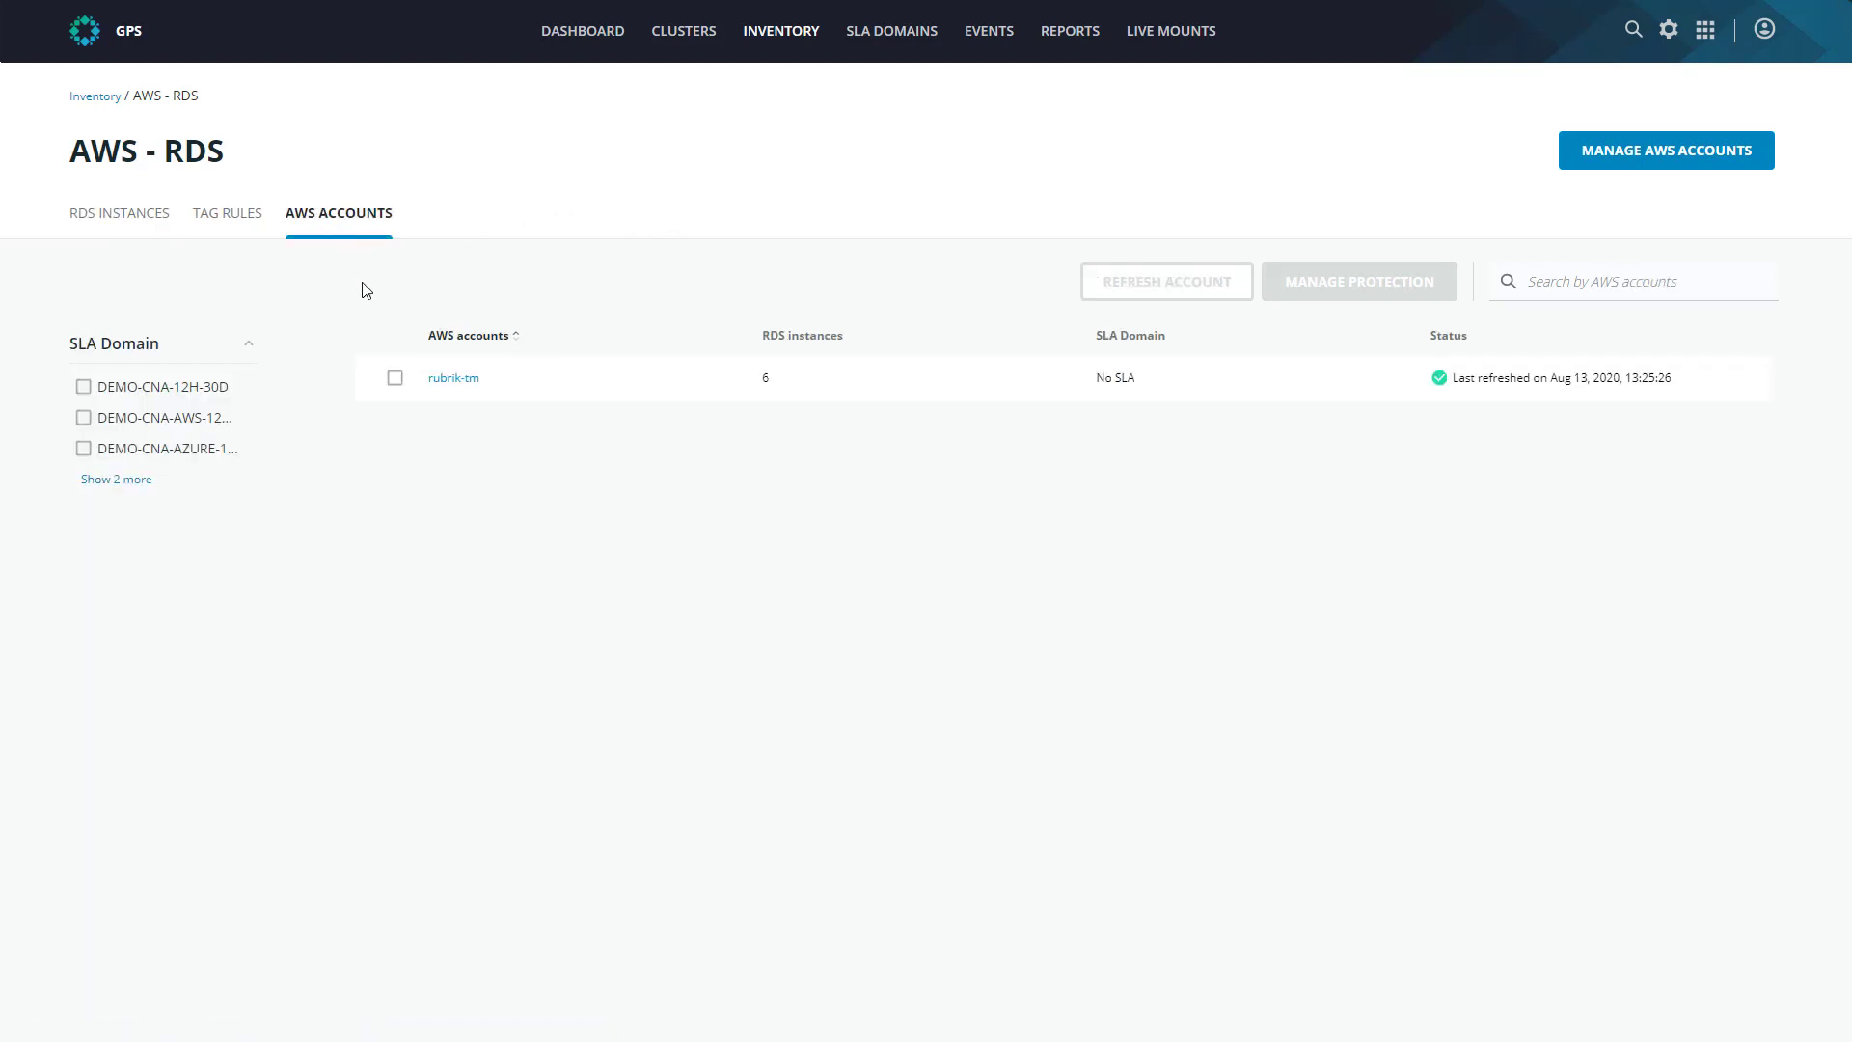
left_click(396, 378)
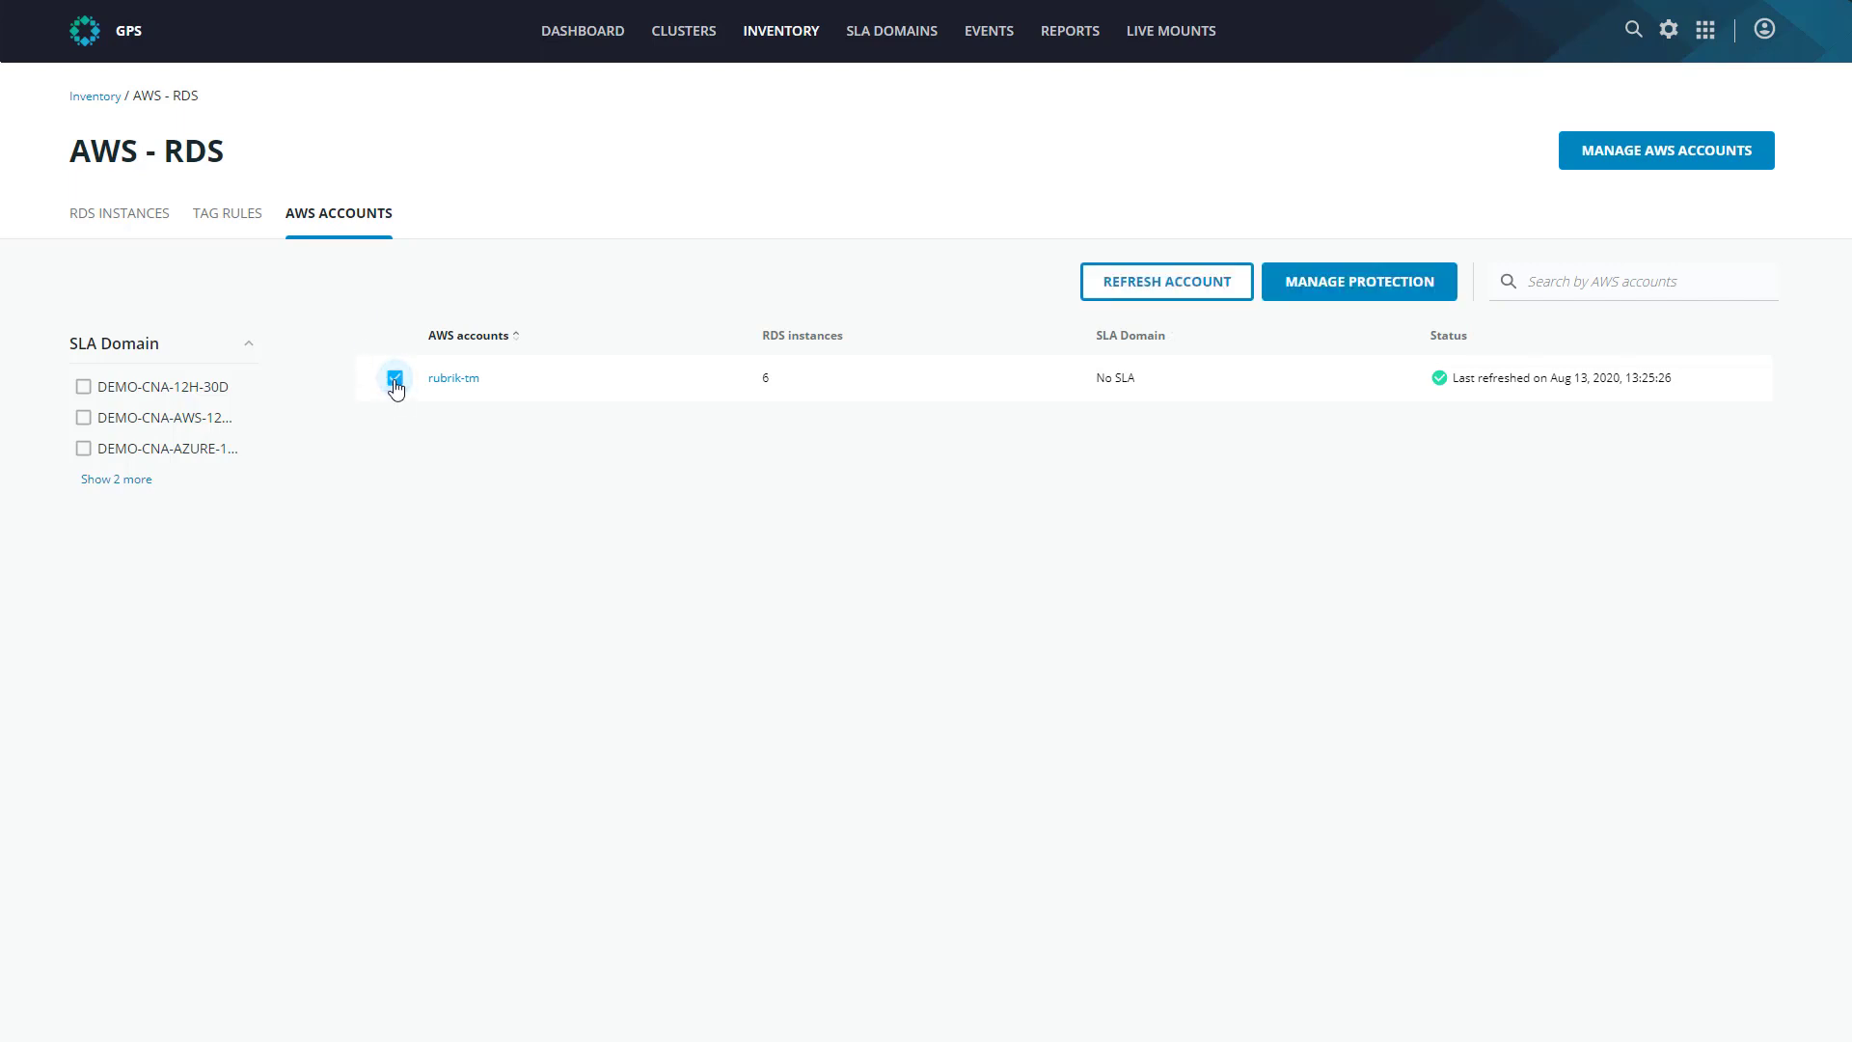
left_click(1358, 285)
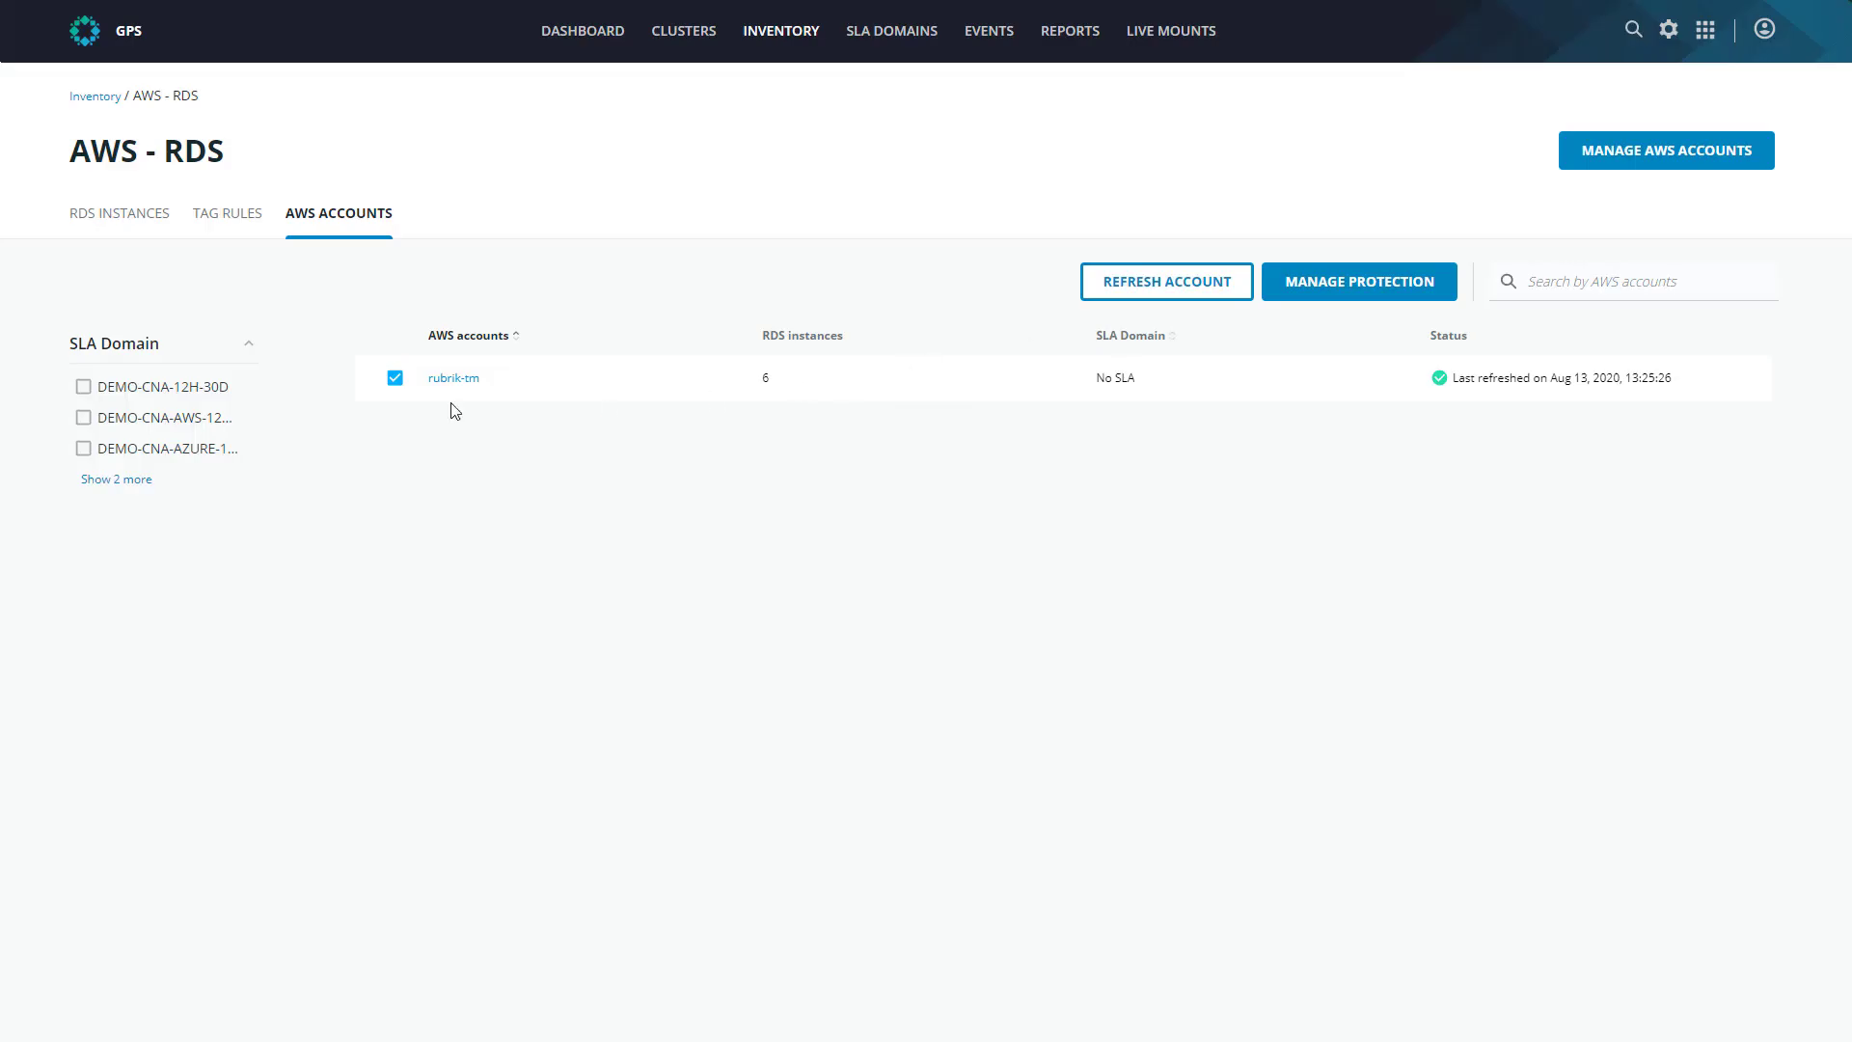
Step: Mark database-1, nova-novarftest and nova-novarftest2, open Manage Protection, then exit without assigning an SLA
left_click(109, 220)
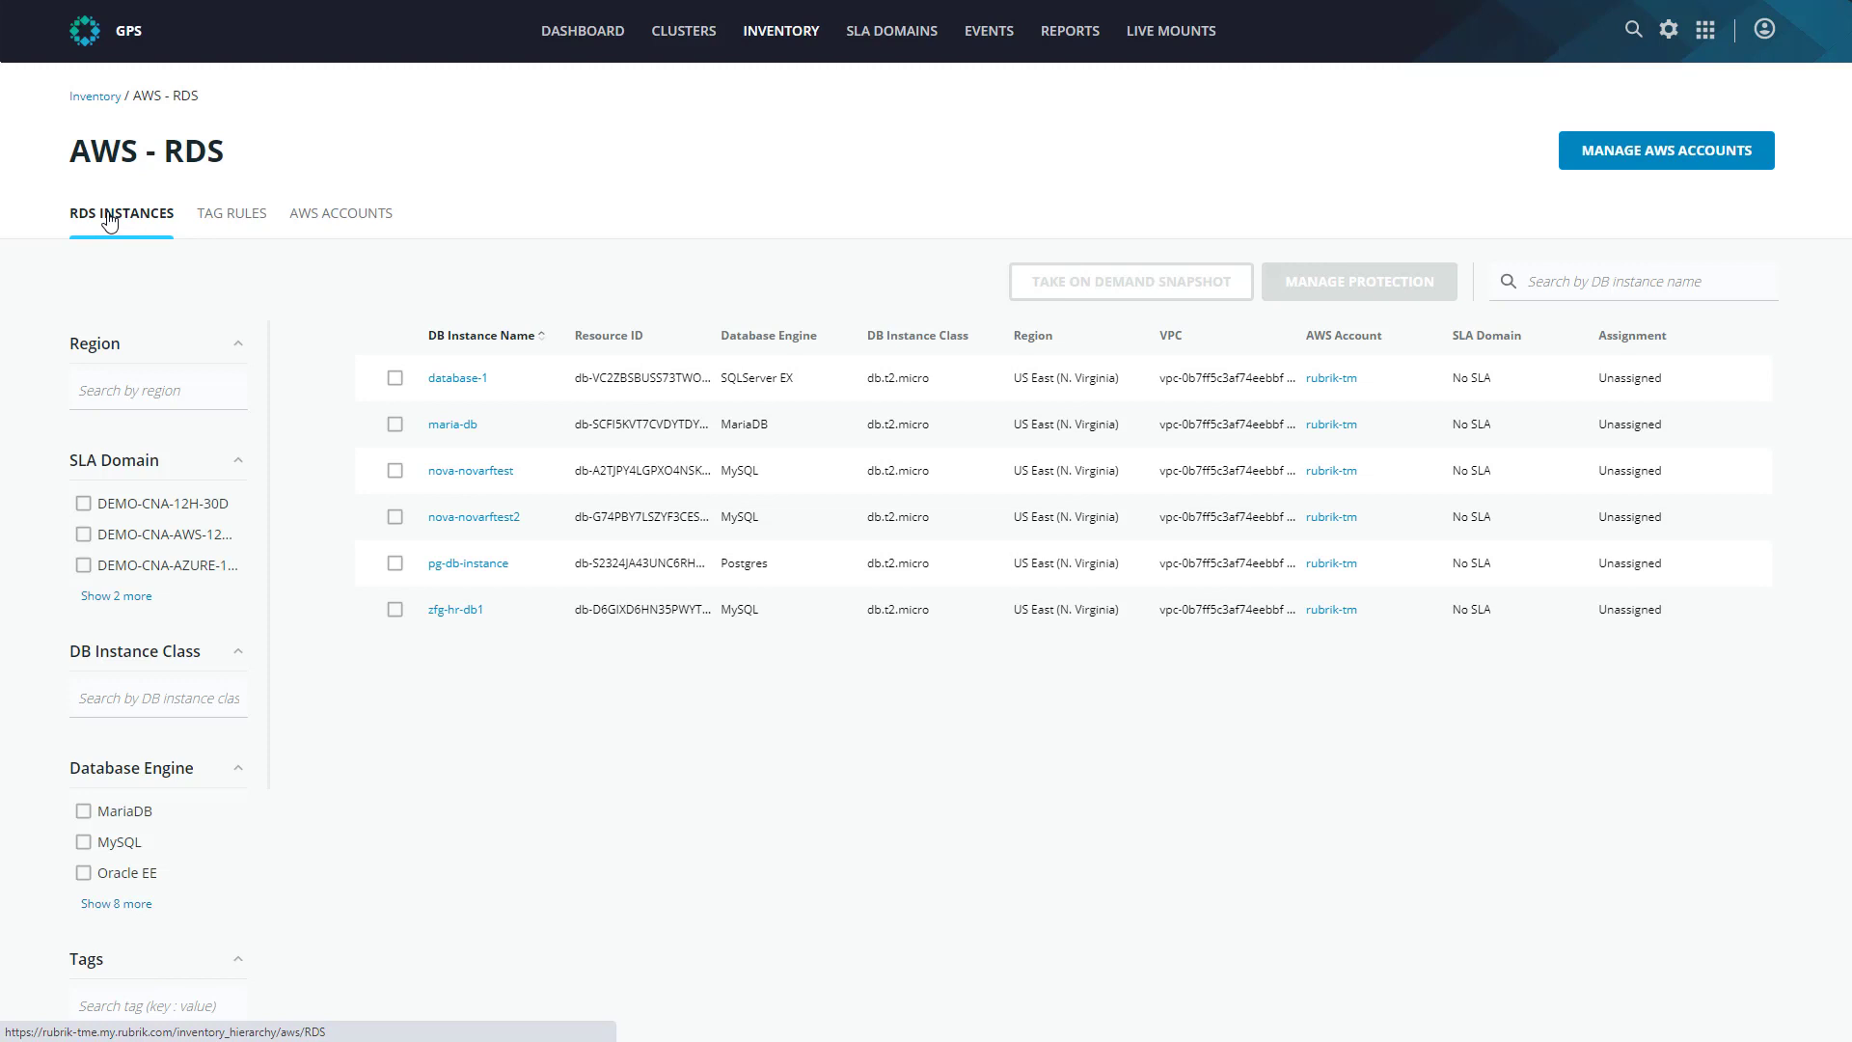
left_click(395, 378)
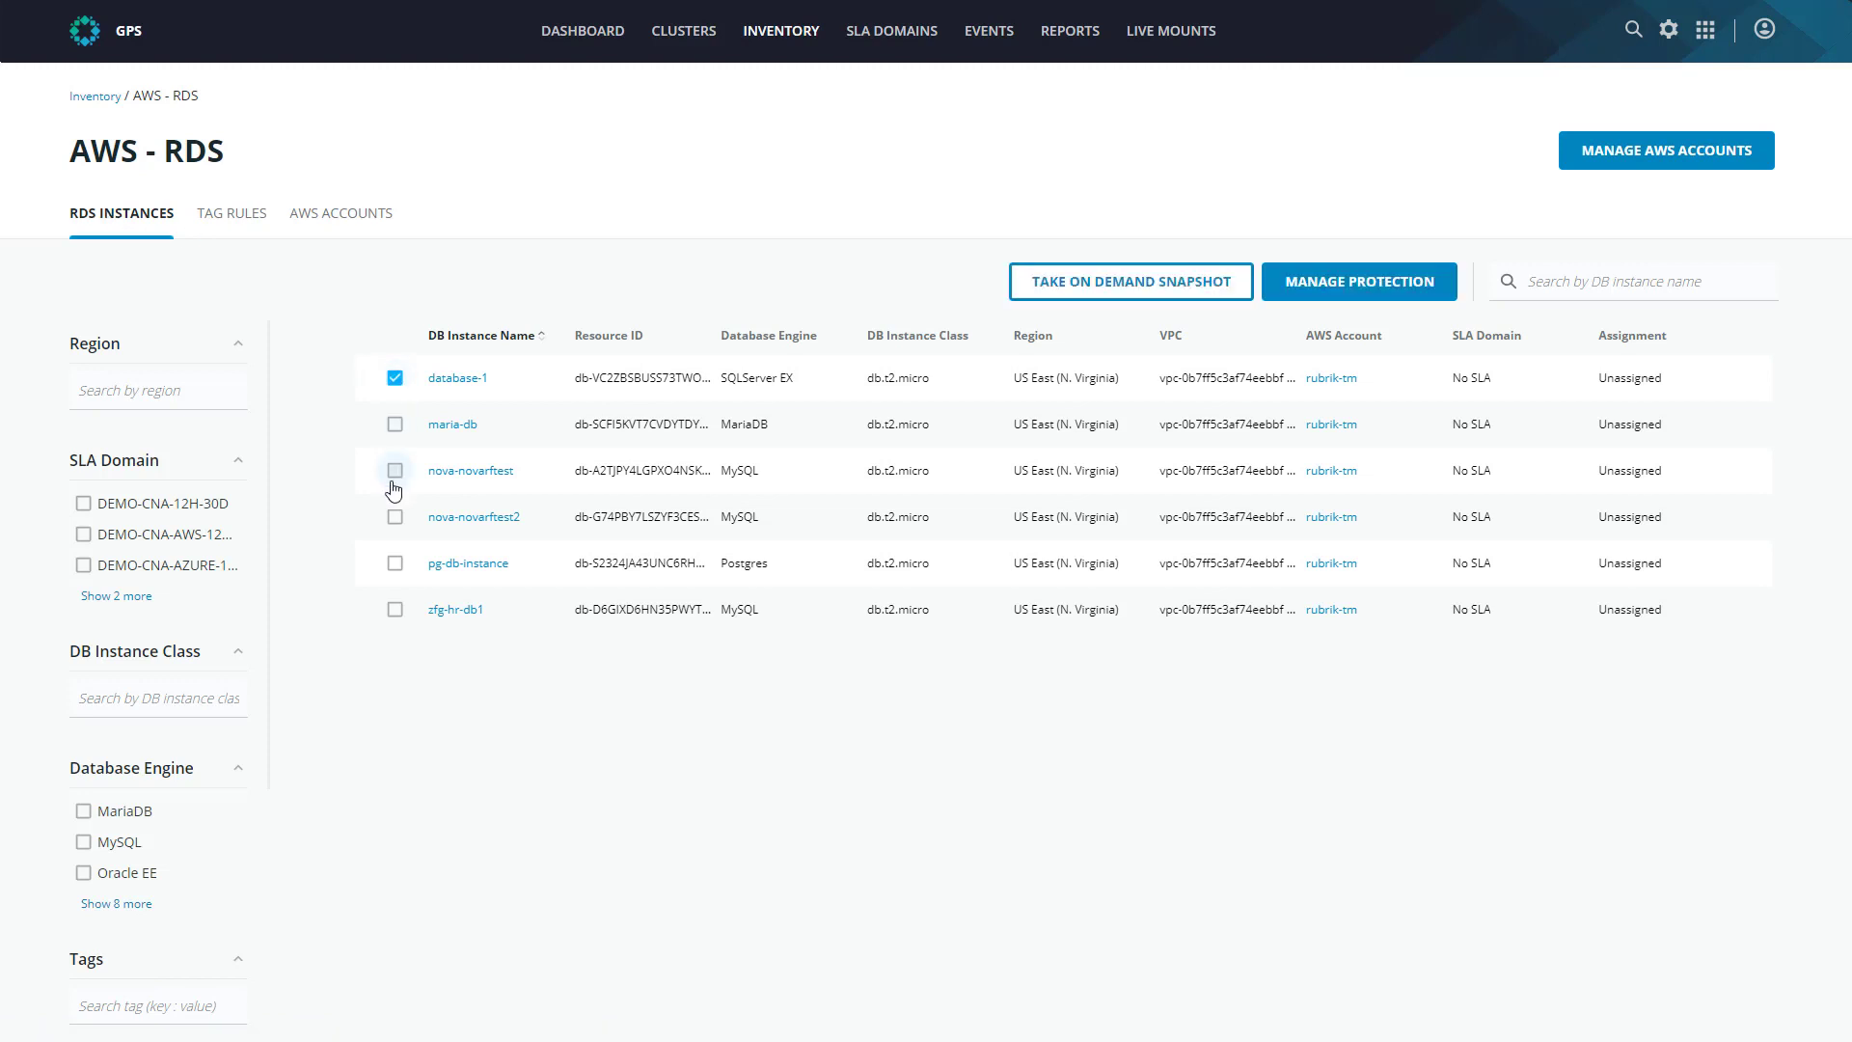
left_click(394, 471)
left_click(394, 517)
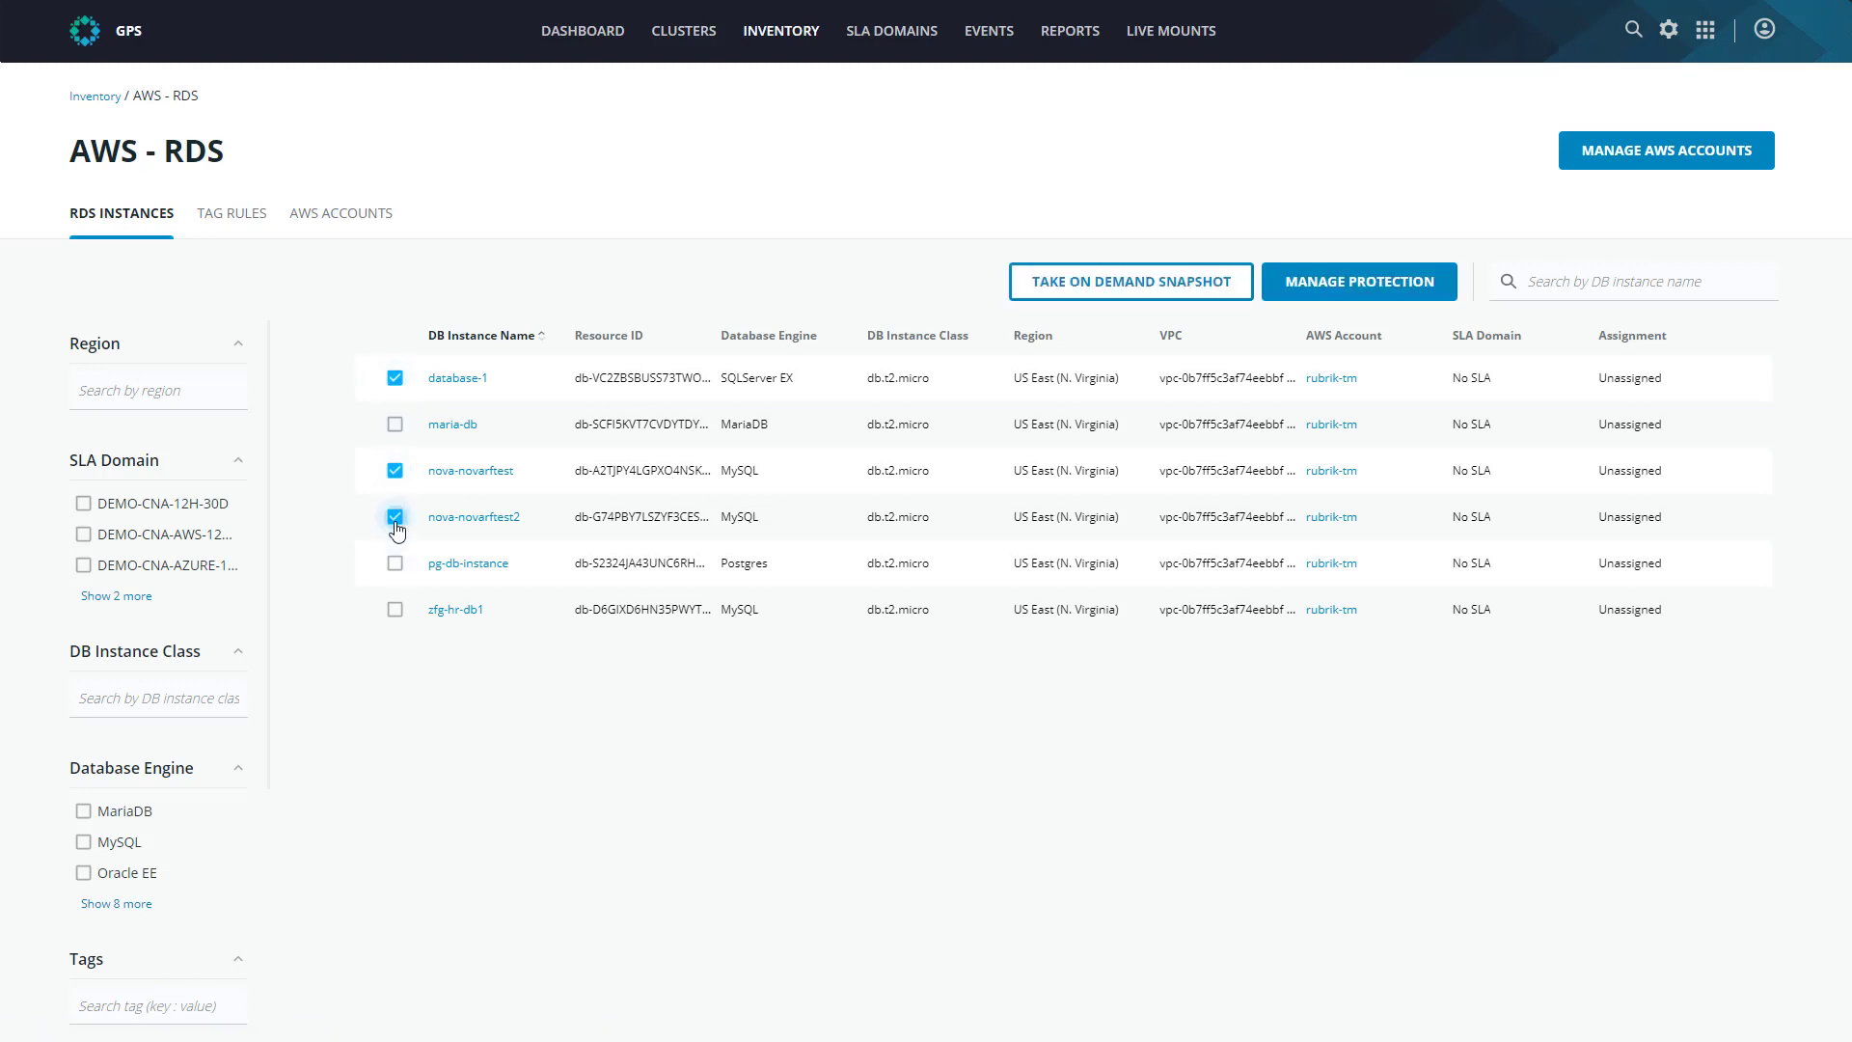
left_click(1407, 289)
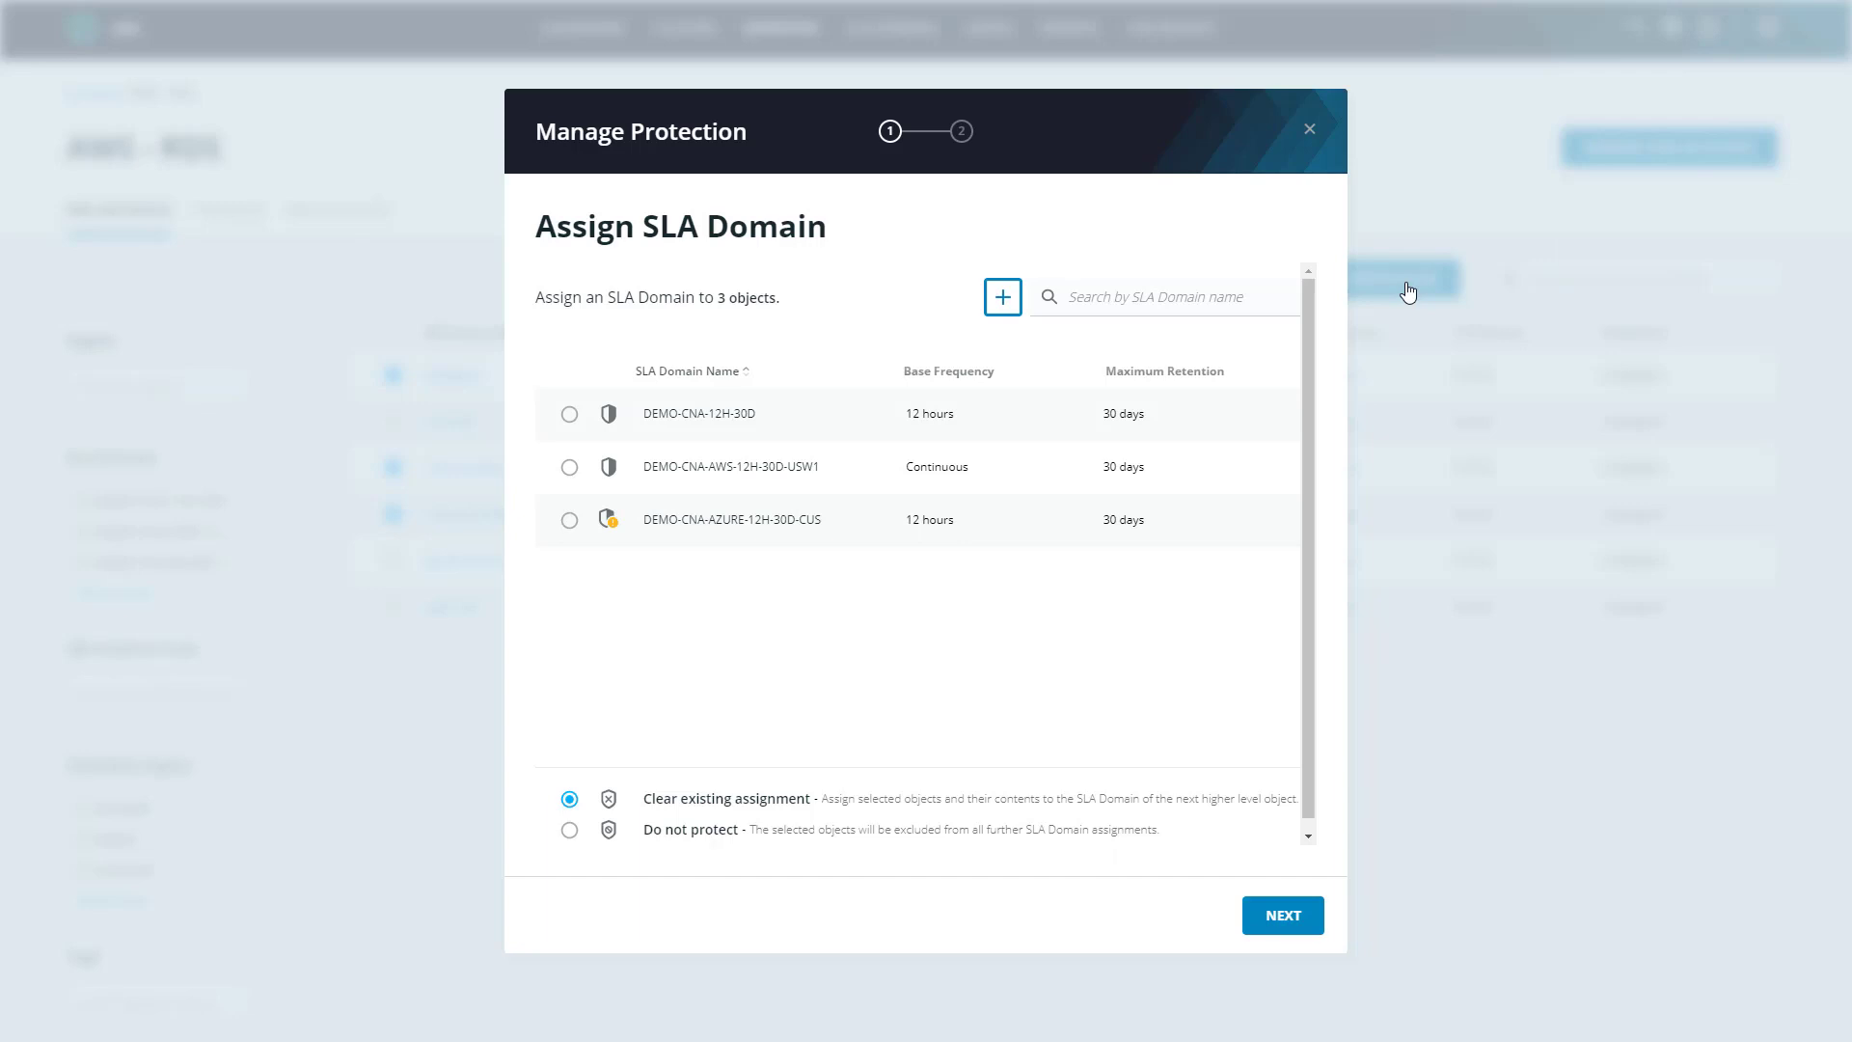
left_click(1309, 129)
left_click(1269, 326)
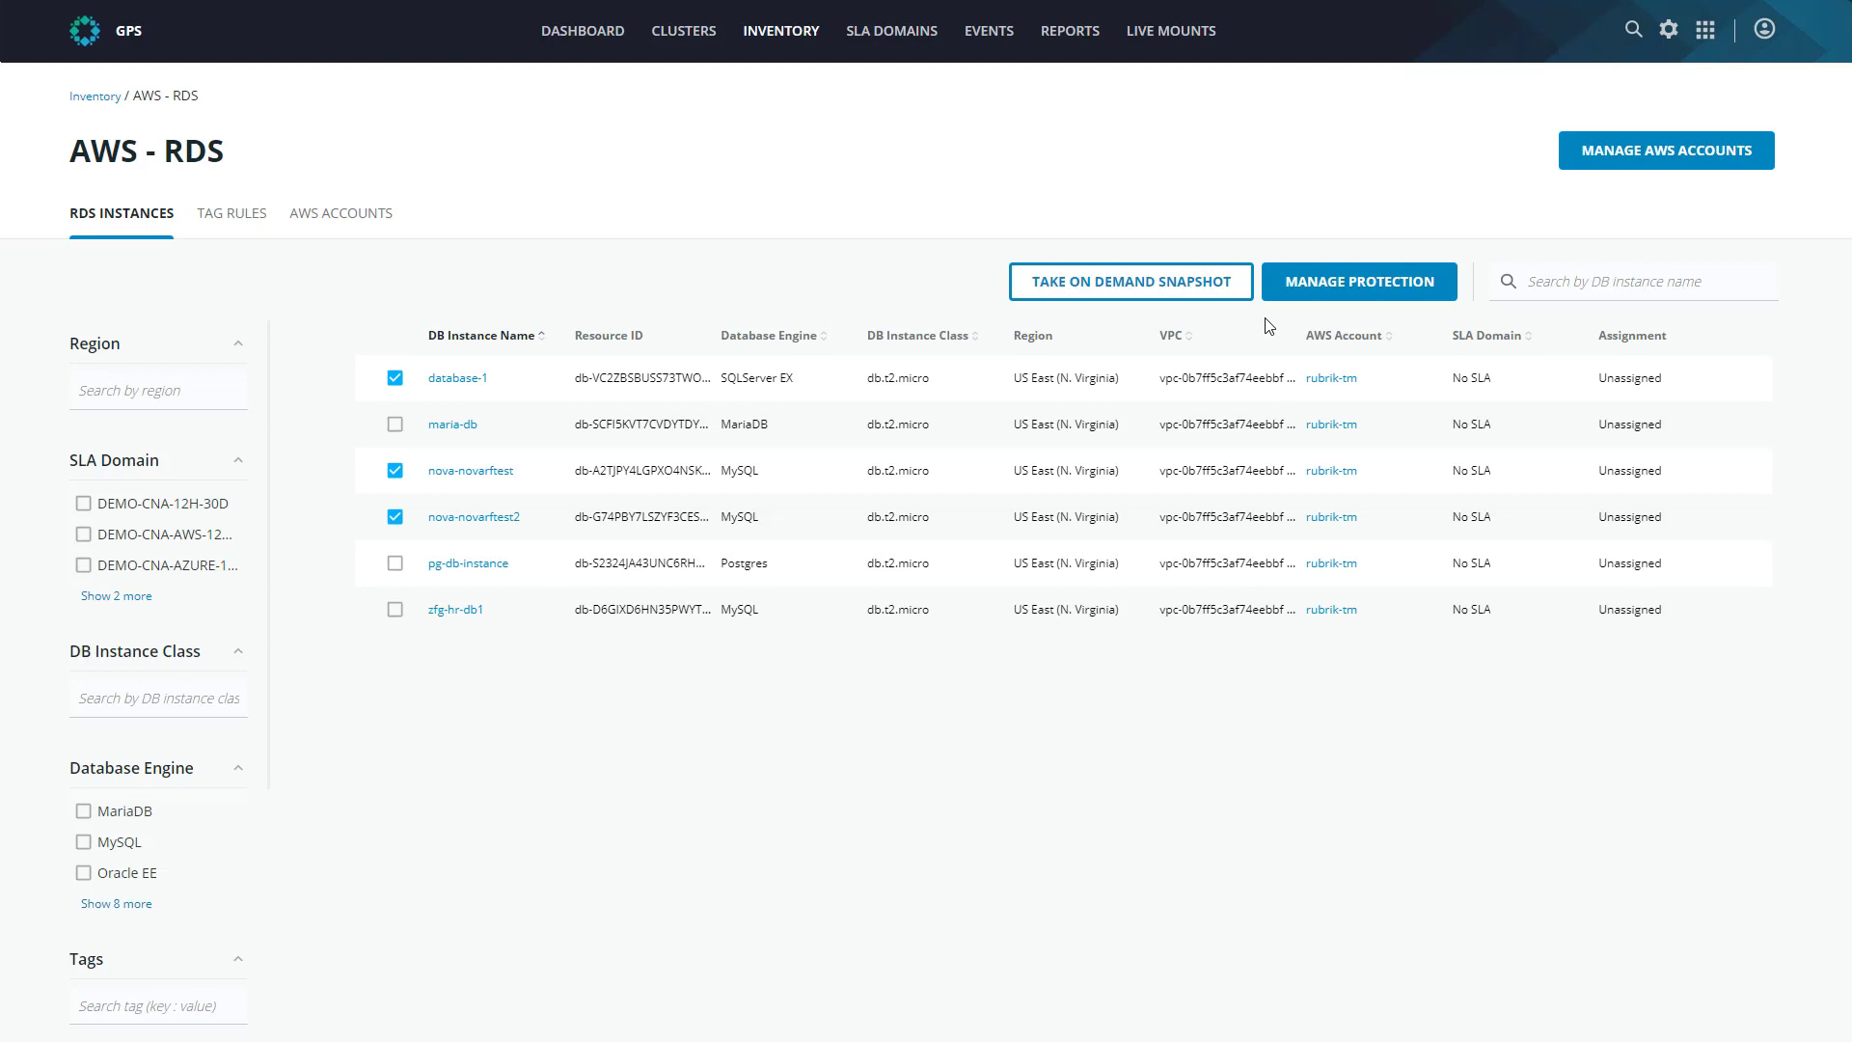
Step: Start a new RDS tag rule named 'backup'
left_click(232, 218)
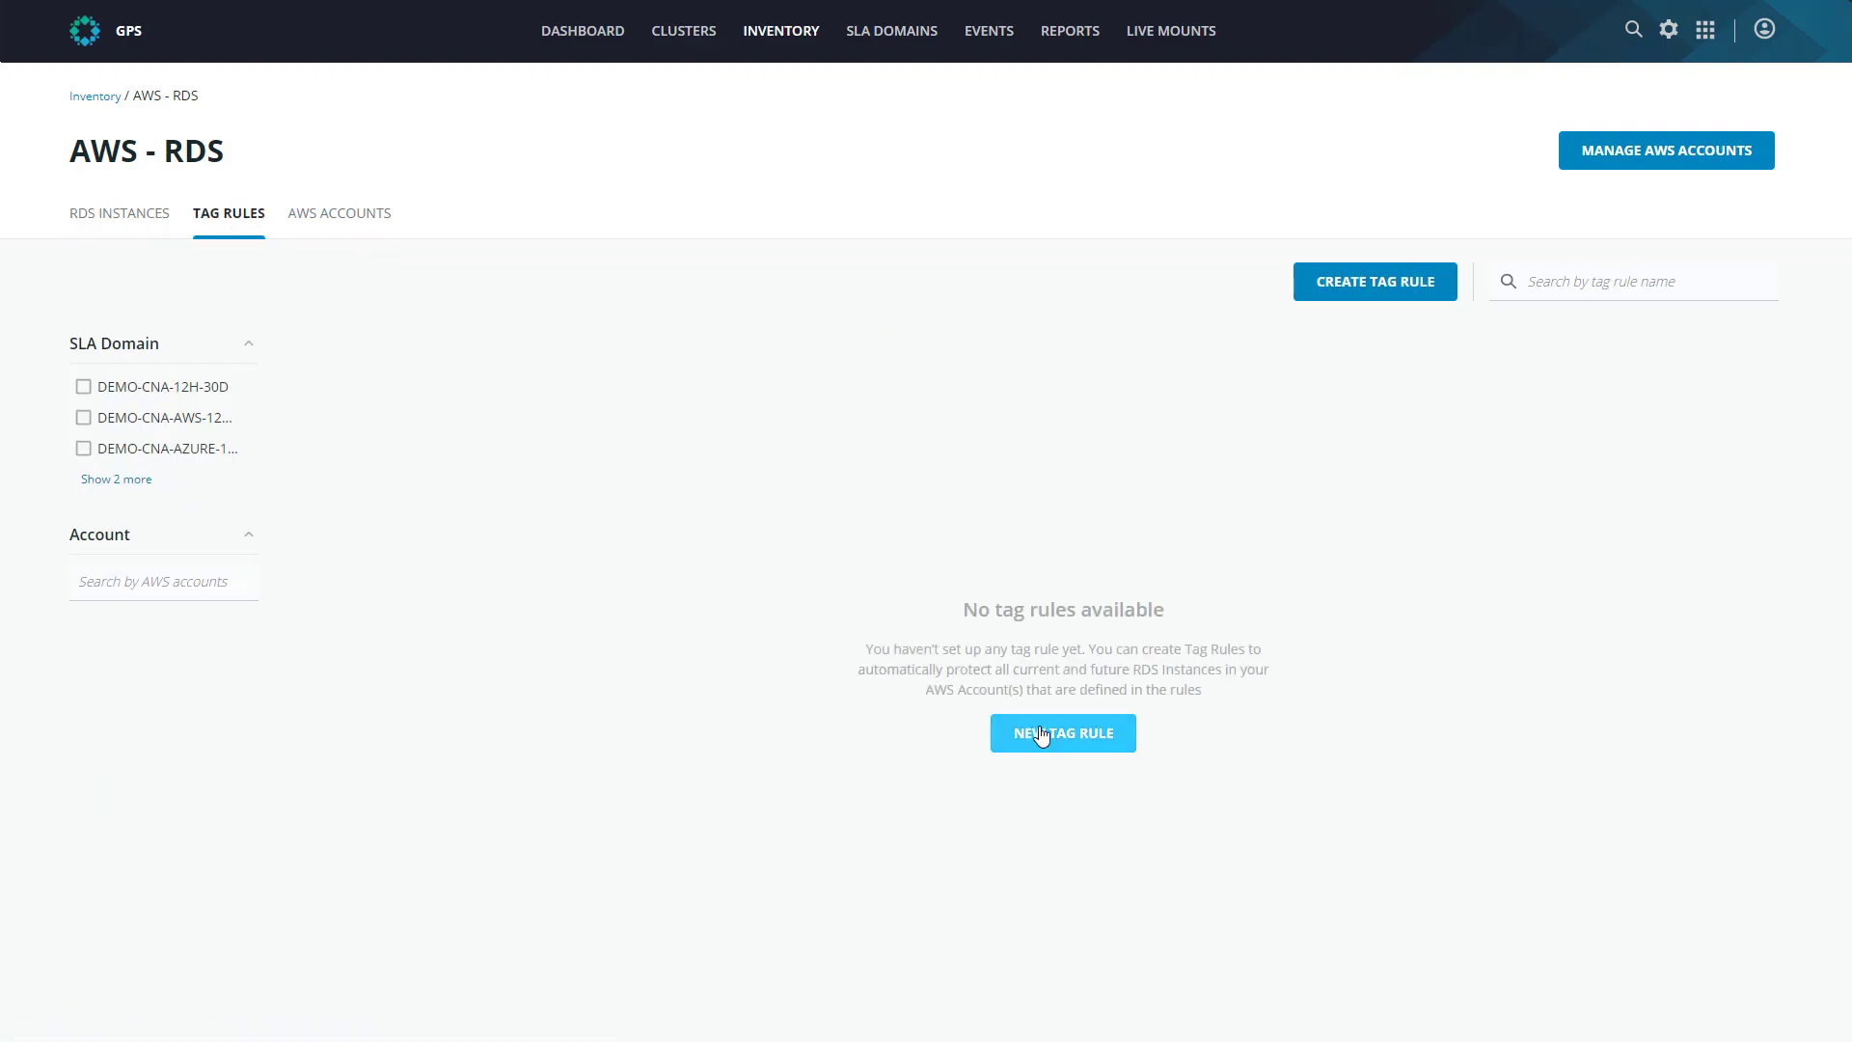
left_click(1055, 738)
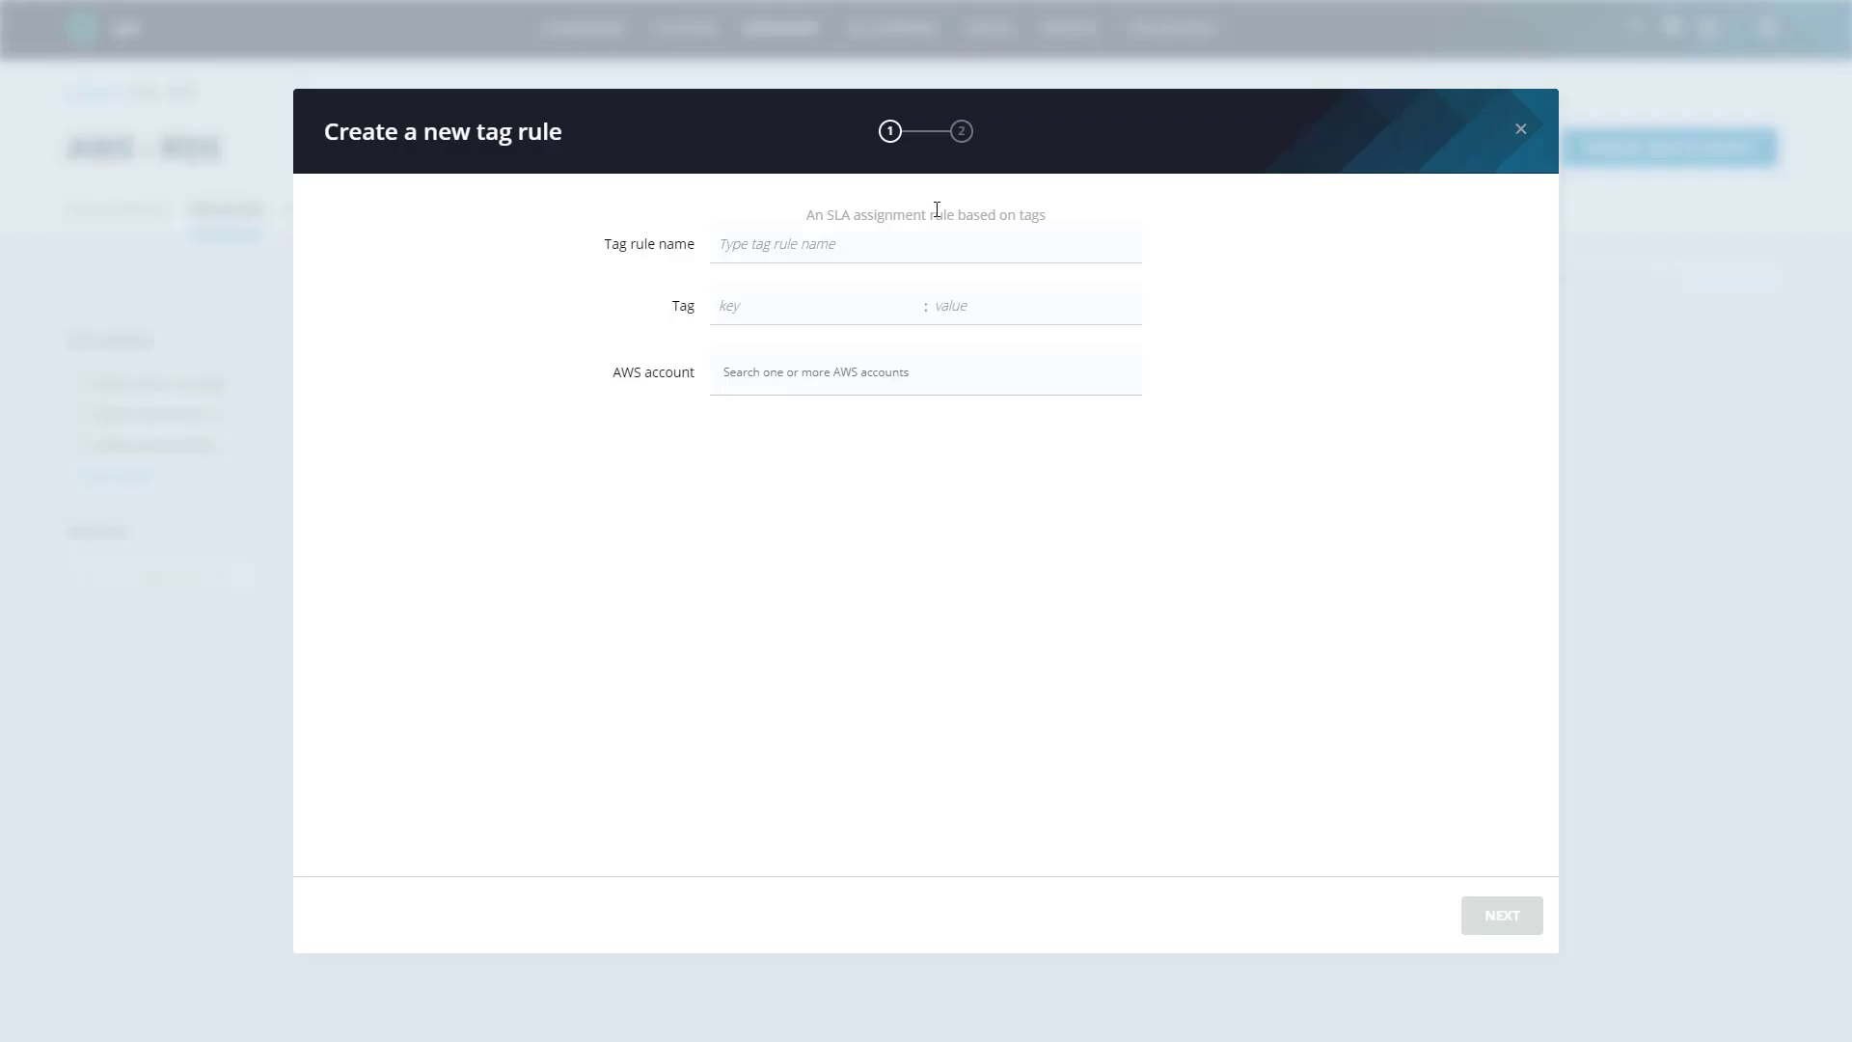
left_click(810, 244)
type("backu")
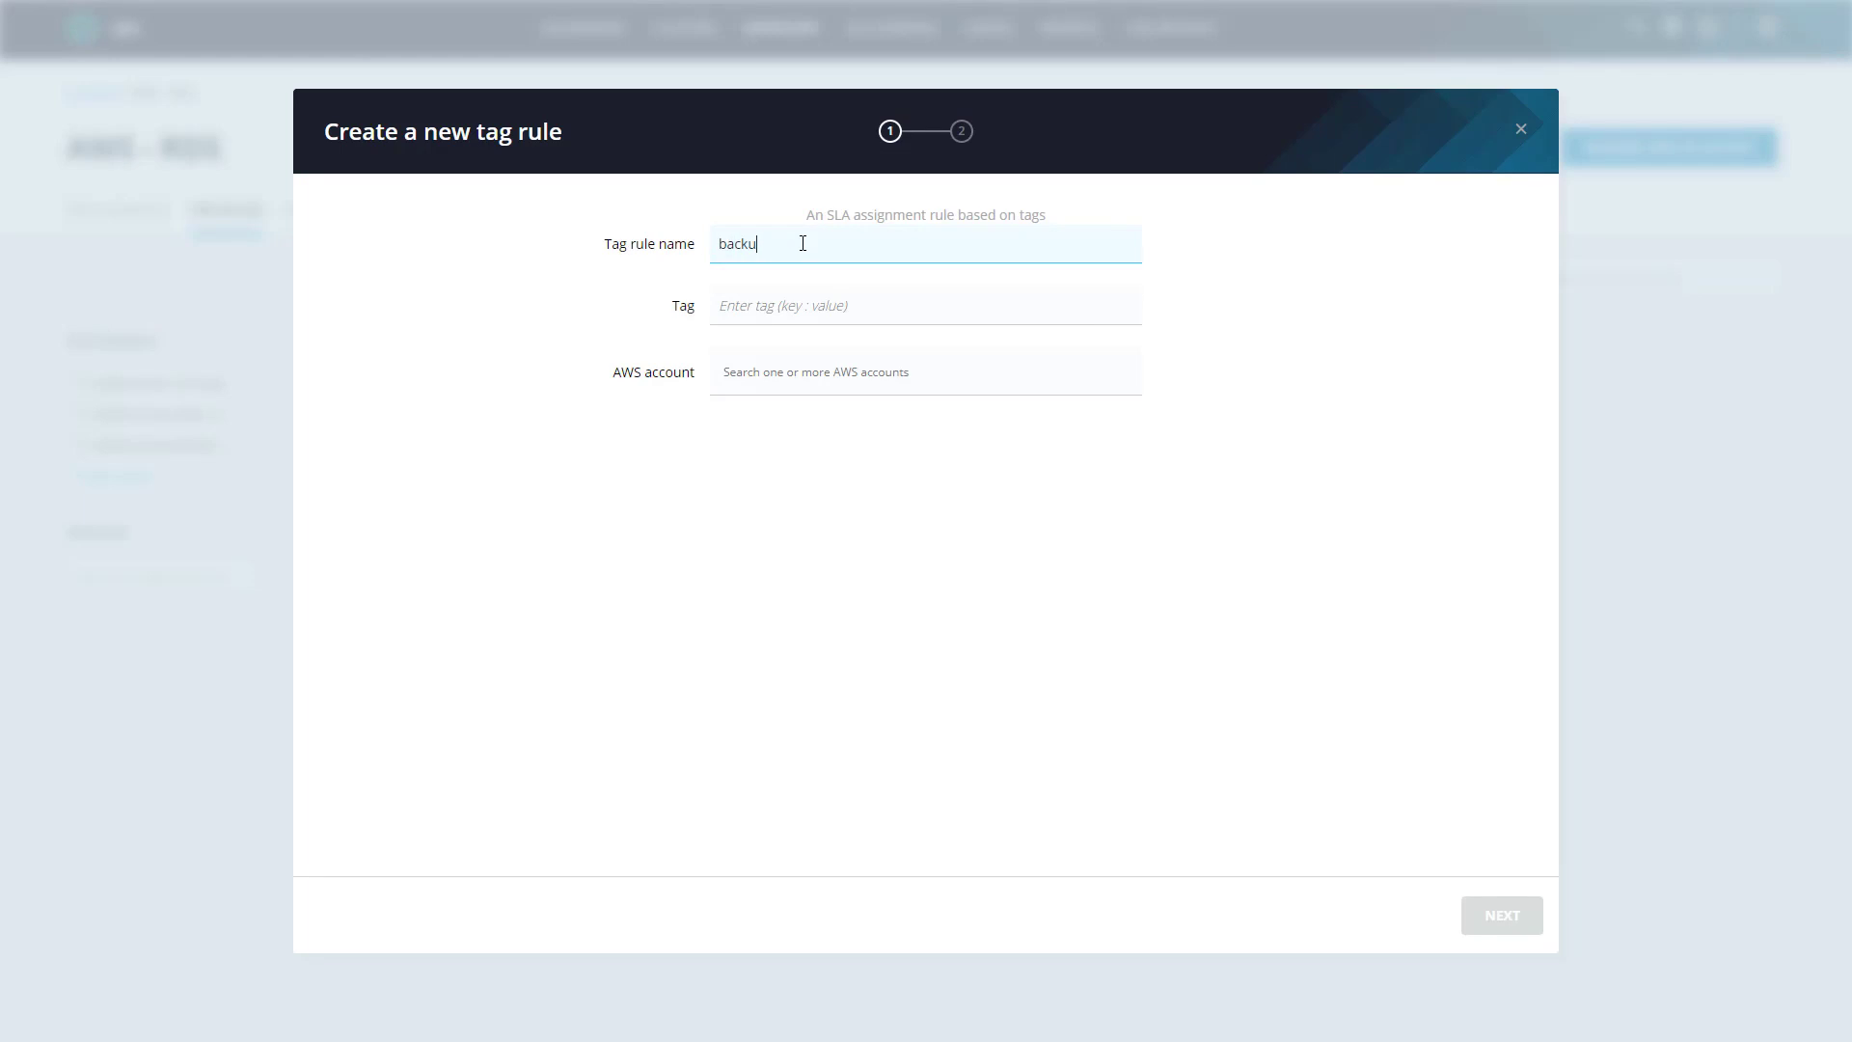
type("p")
Step: Make the rule match tag Backup:Yes on the rubrik-tm AWS account
left_click(751, 307)
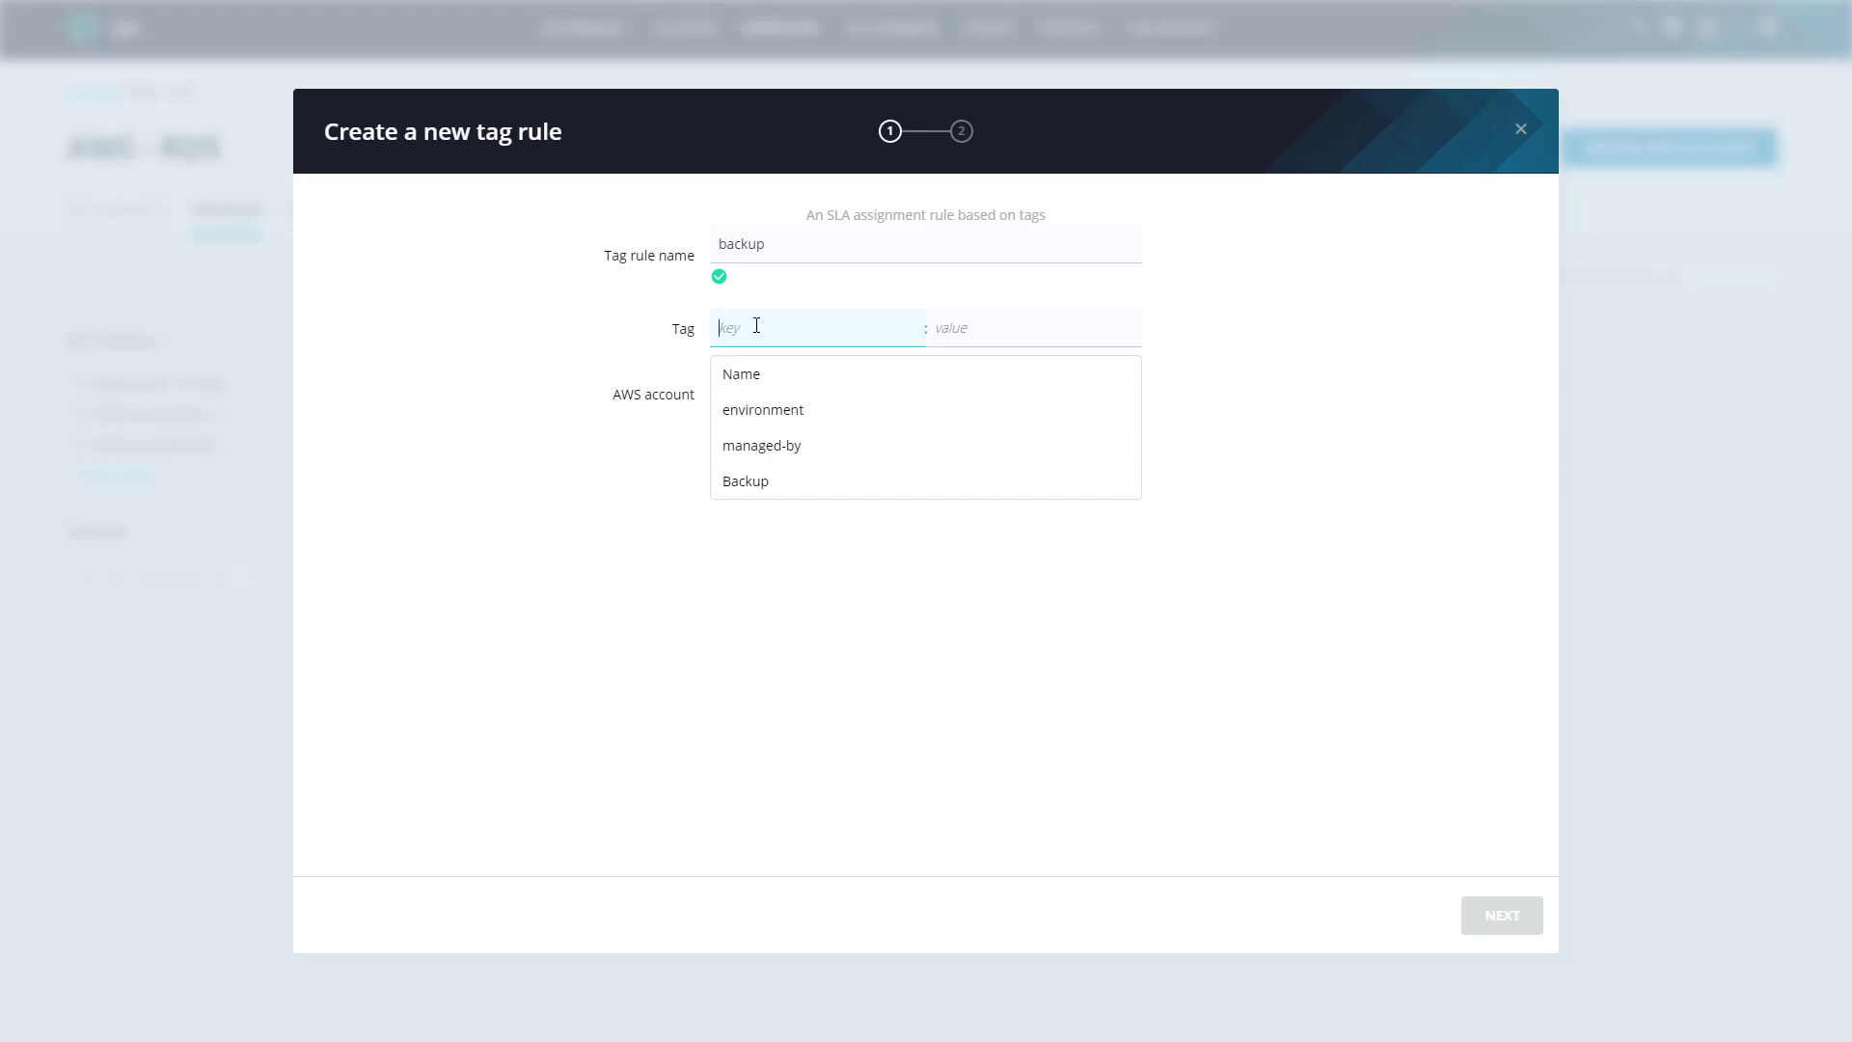
left_click(765, 488)
left_click(994, 327)
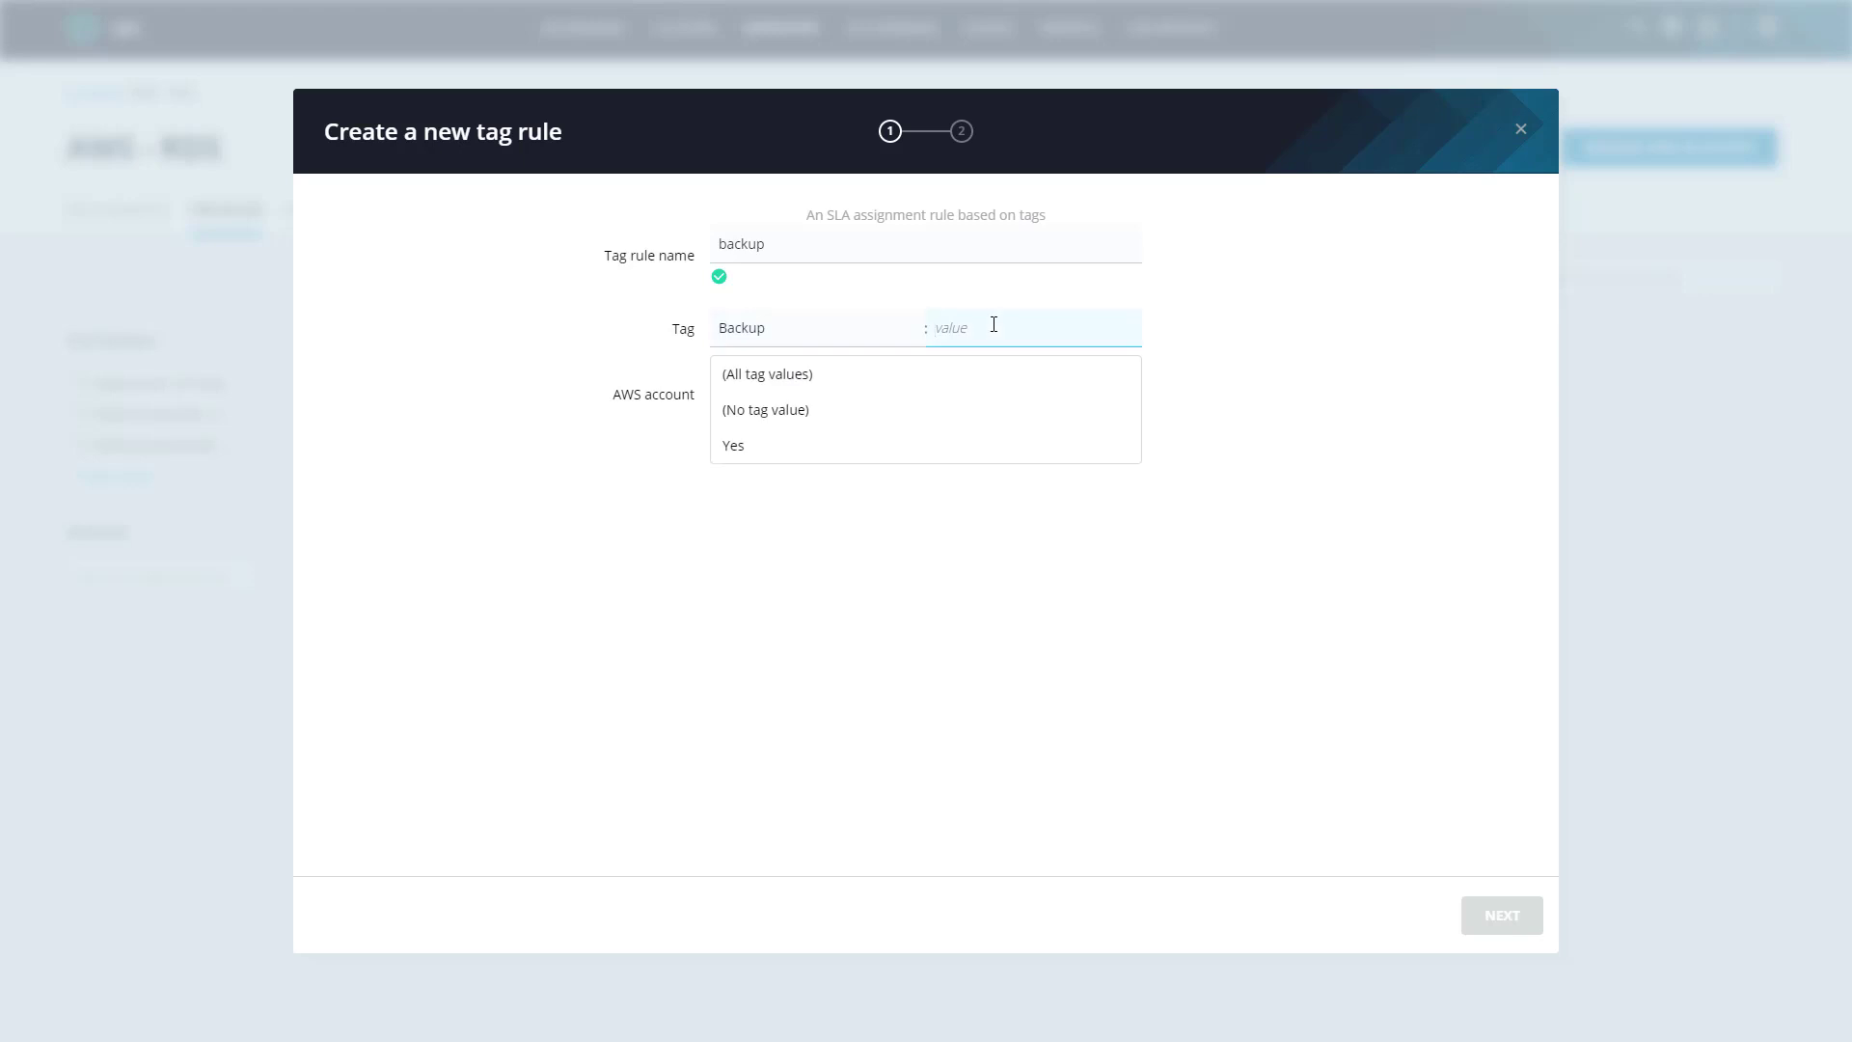
left_click(779, 445)
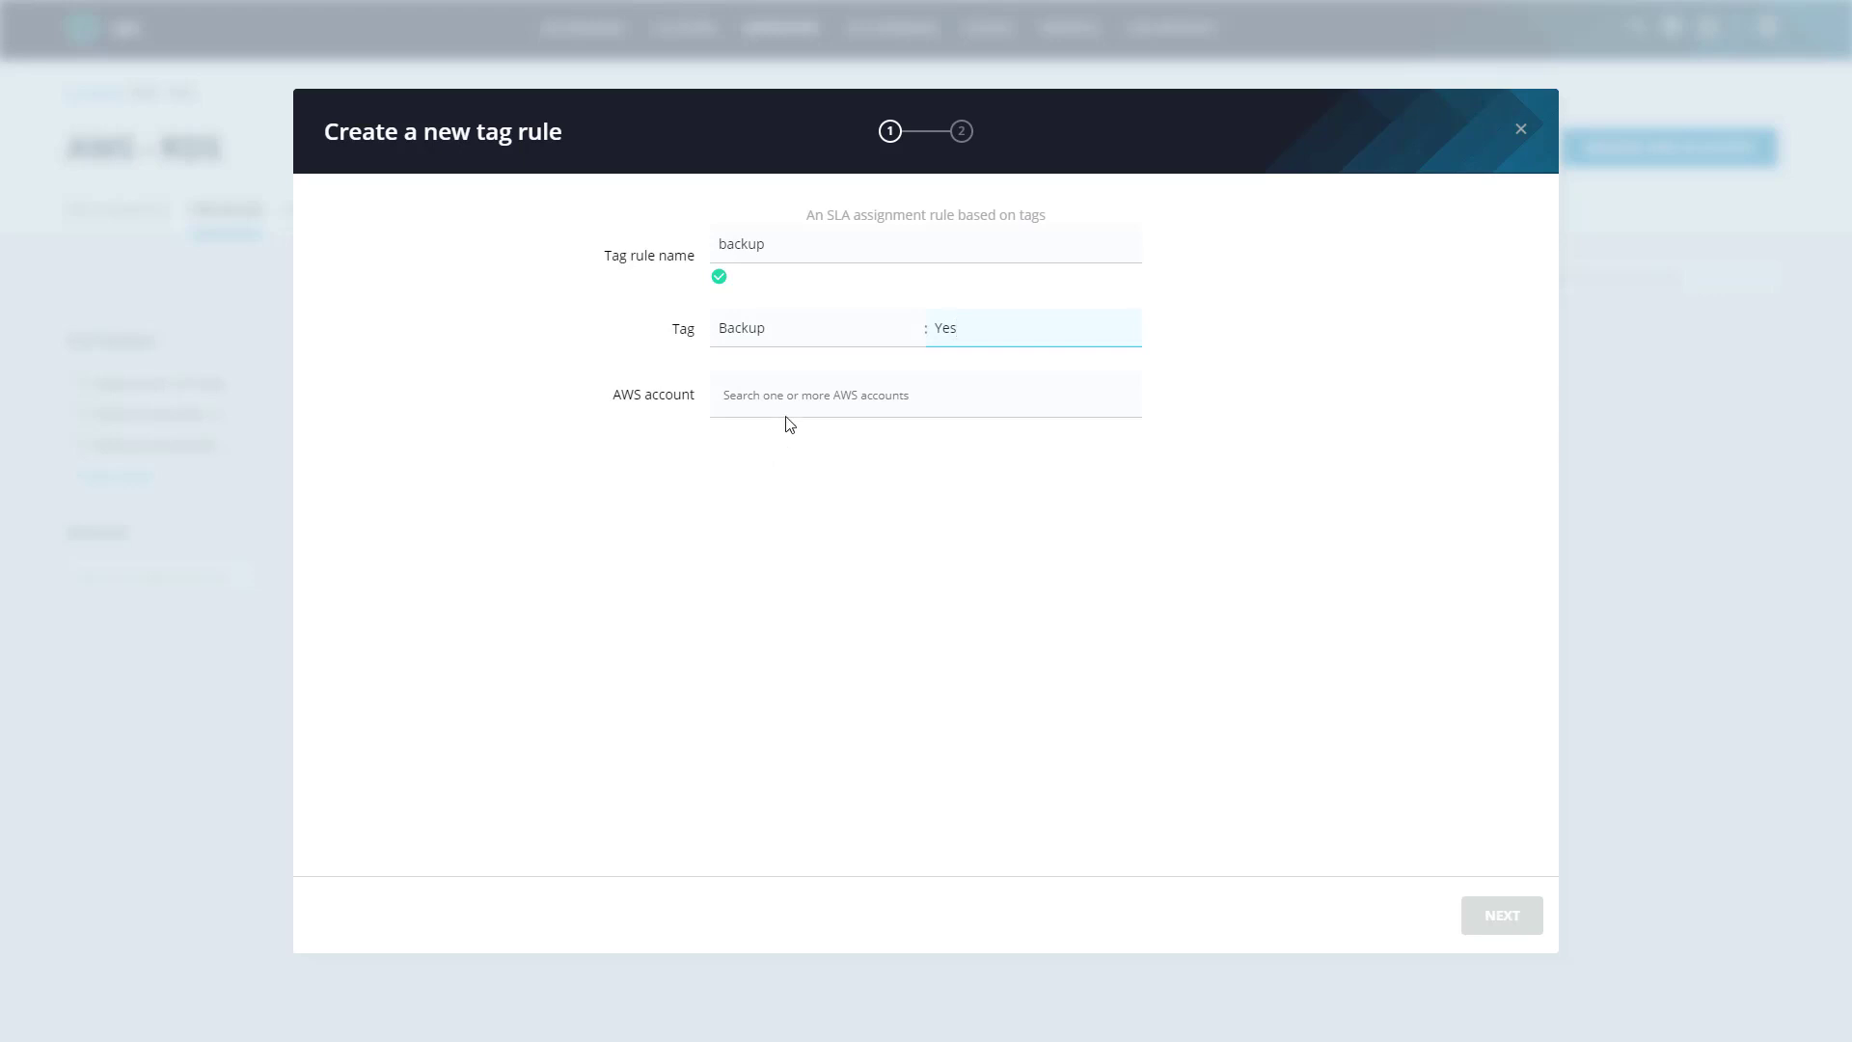
left_click(798, 384)
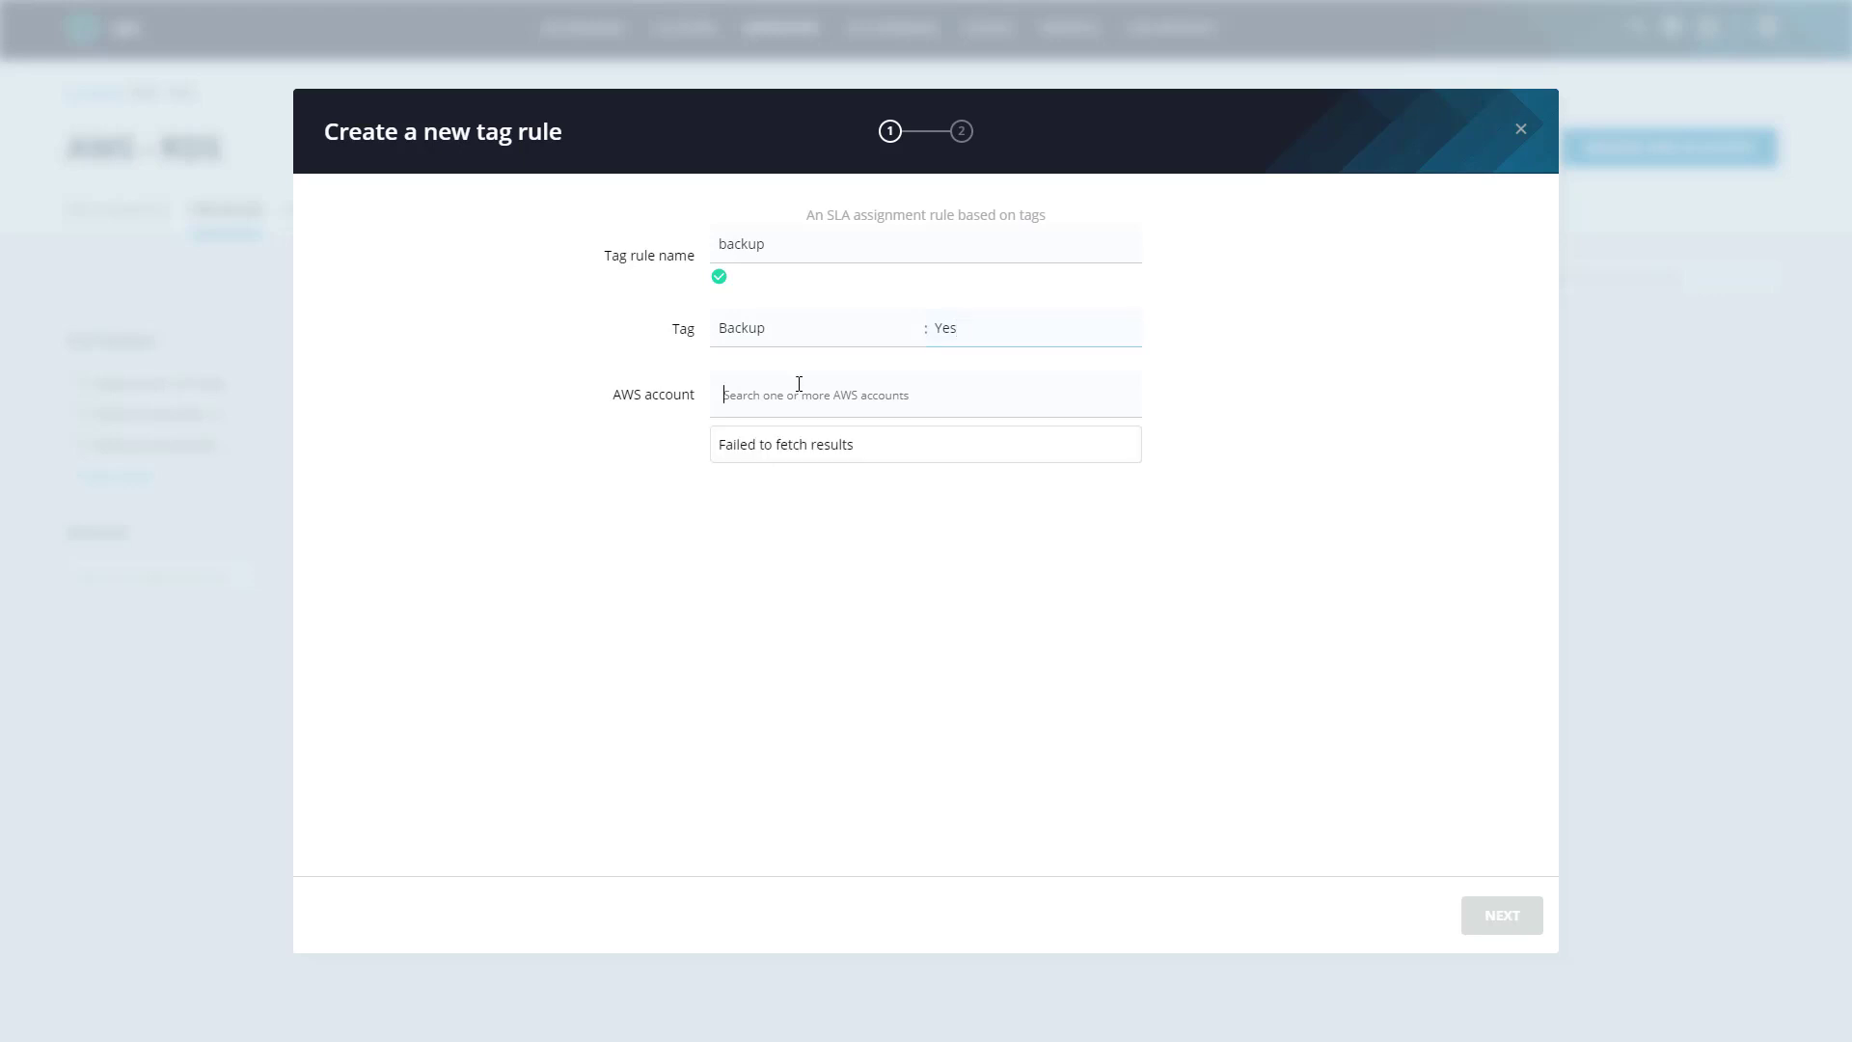
left_click(813, 617)
Step: Assign the DEMO-CNA-AWS-12H-30D-USW1 SLA Domain to the rule and submit it
left_click(1530, 926)
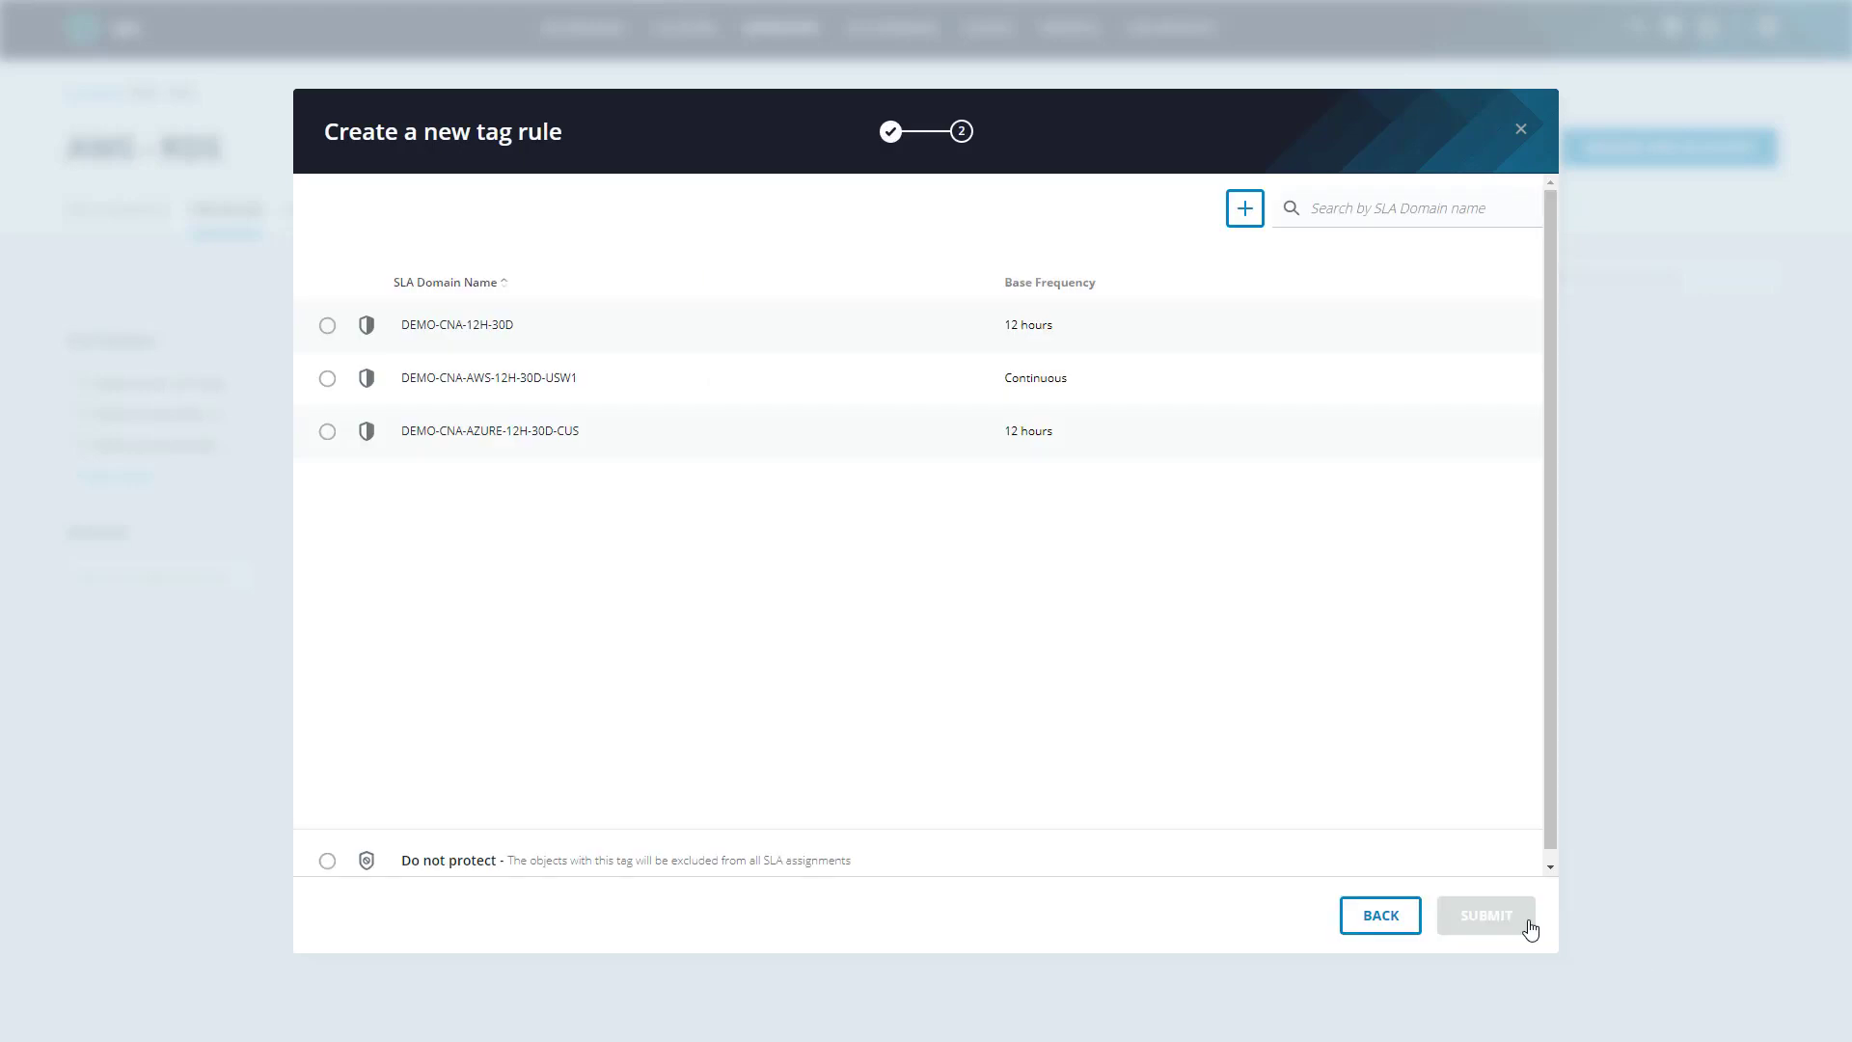
left_click(326, 380)
mouse_move(451, 388)
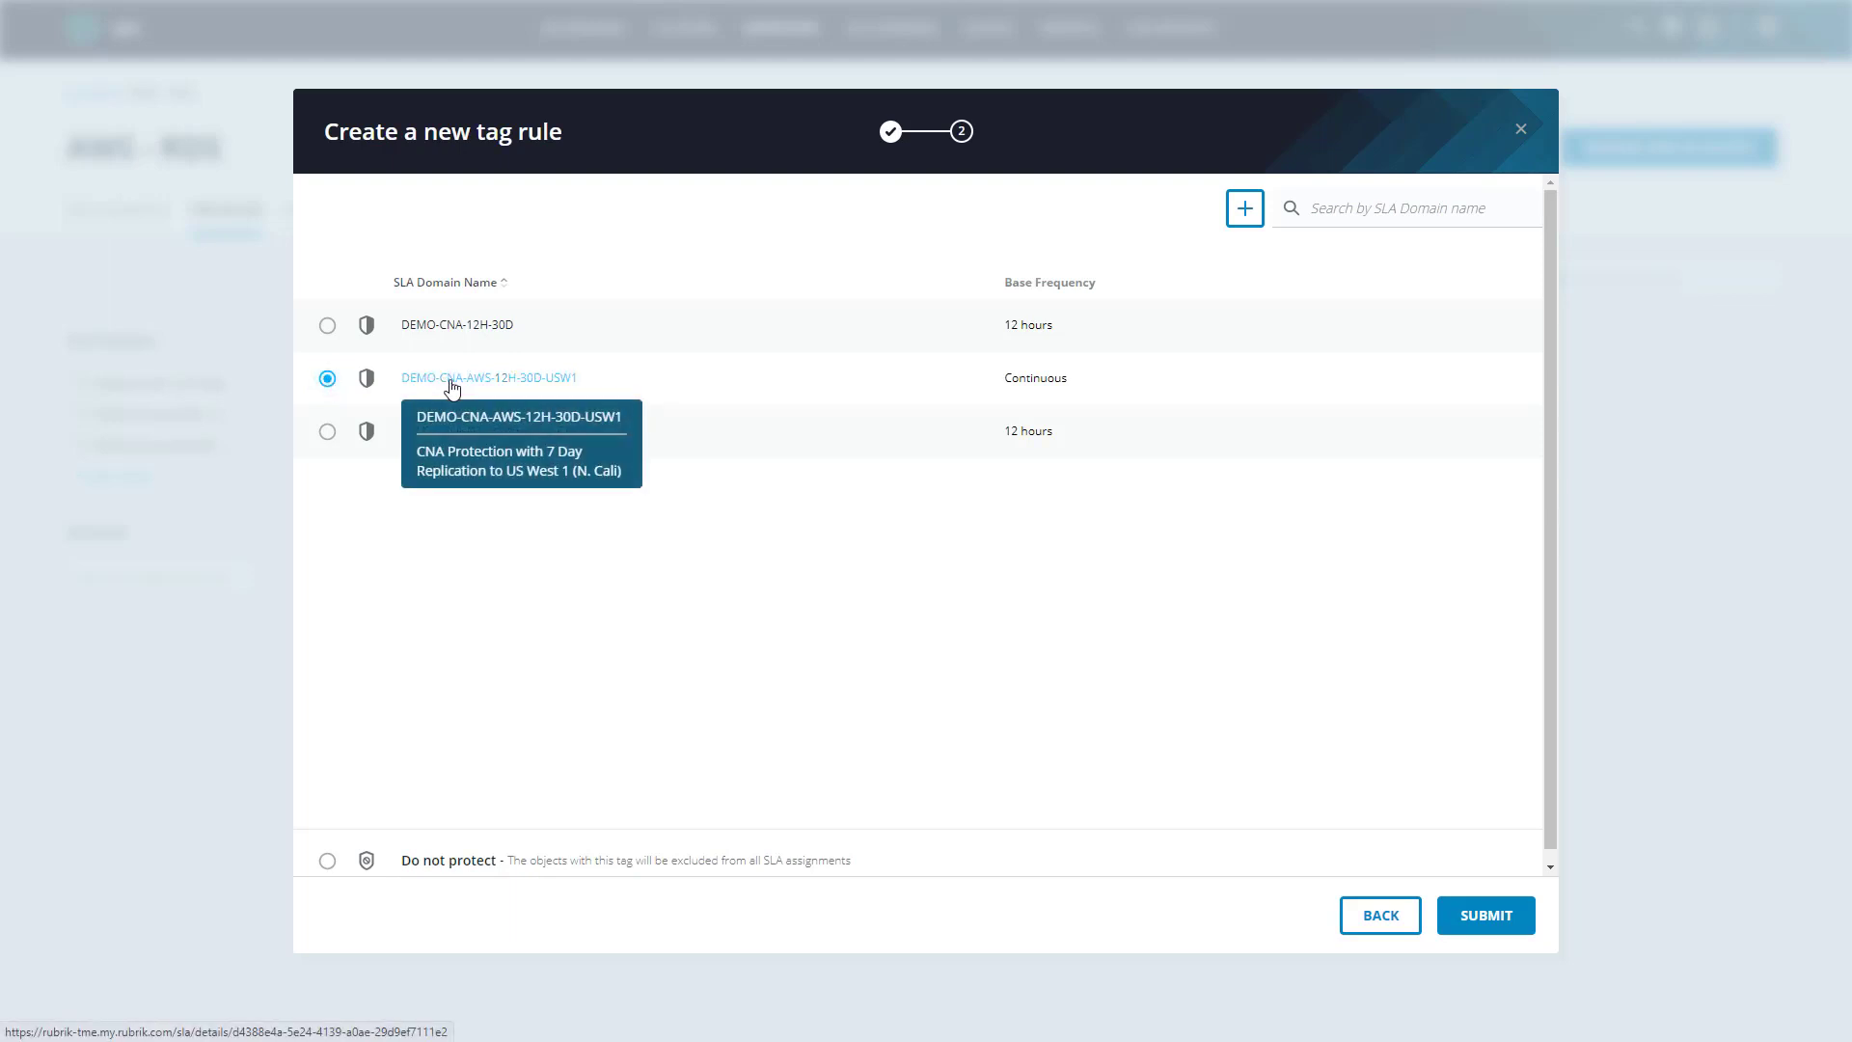
left_click(1511, 919)
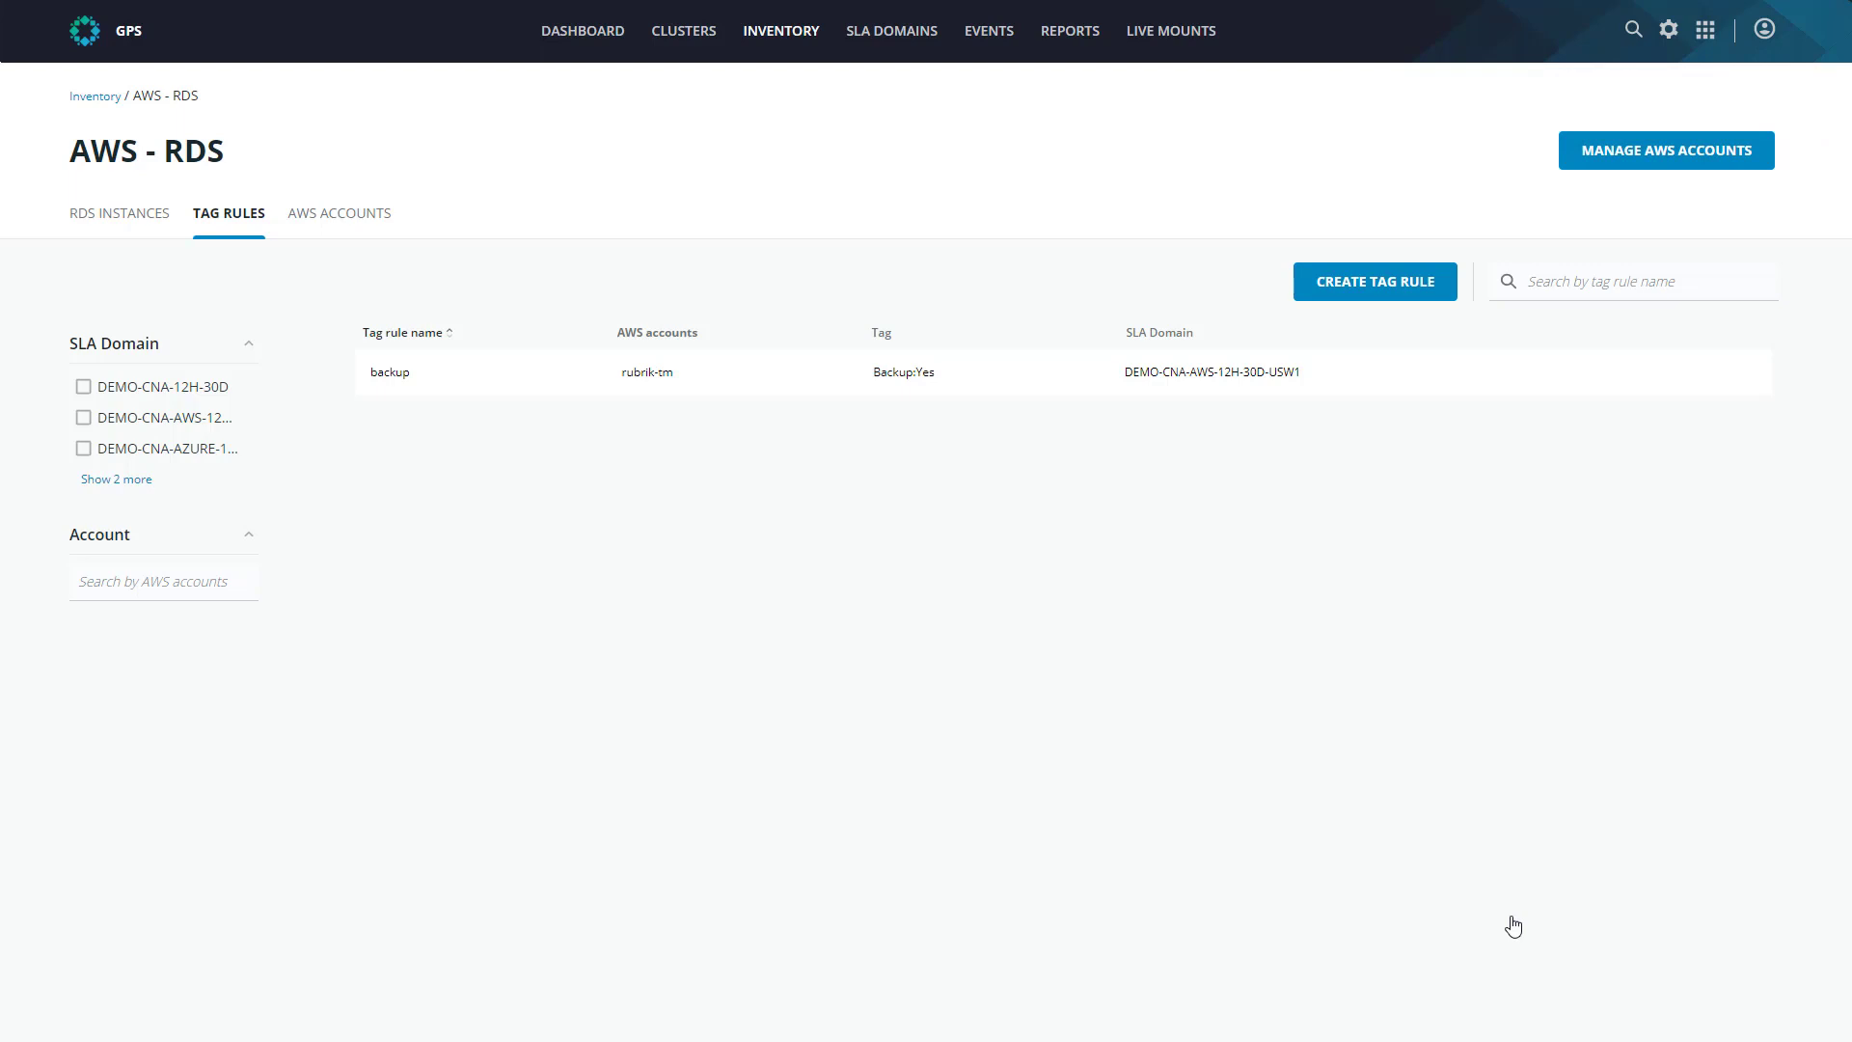
Step: Show the RDS instances list to review SLA assignments derived from the backup tag rule
left_click(93, 228)
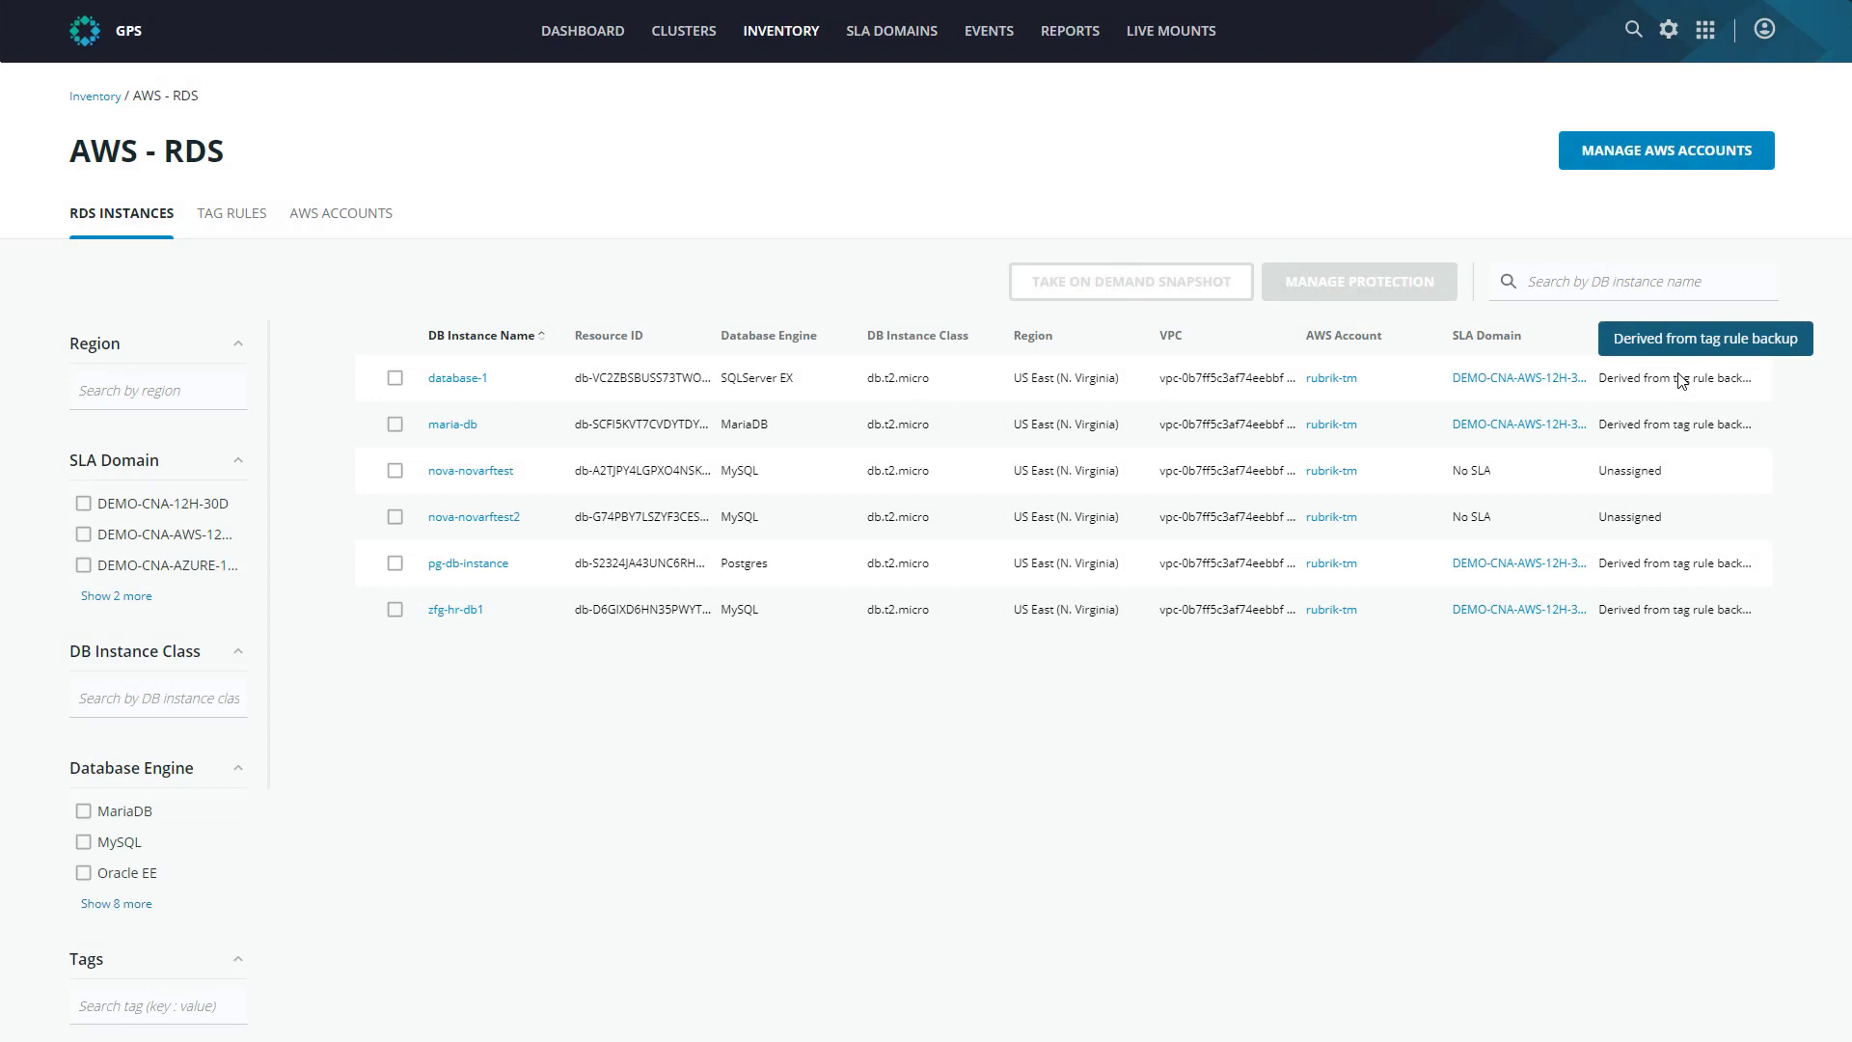
Step: Open zfg-hr-db1's 18 August 2020 snapshot timeline and move the selected point to the morning
left_click(461, 610)
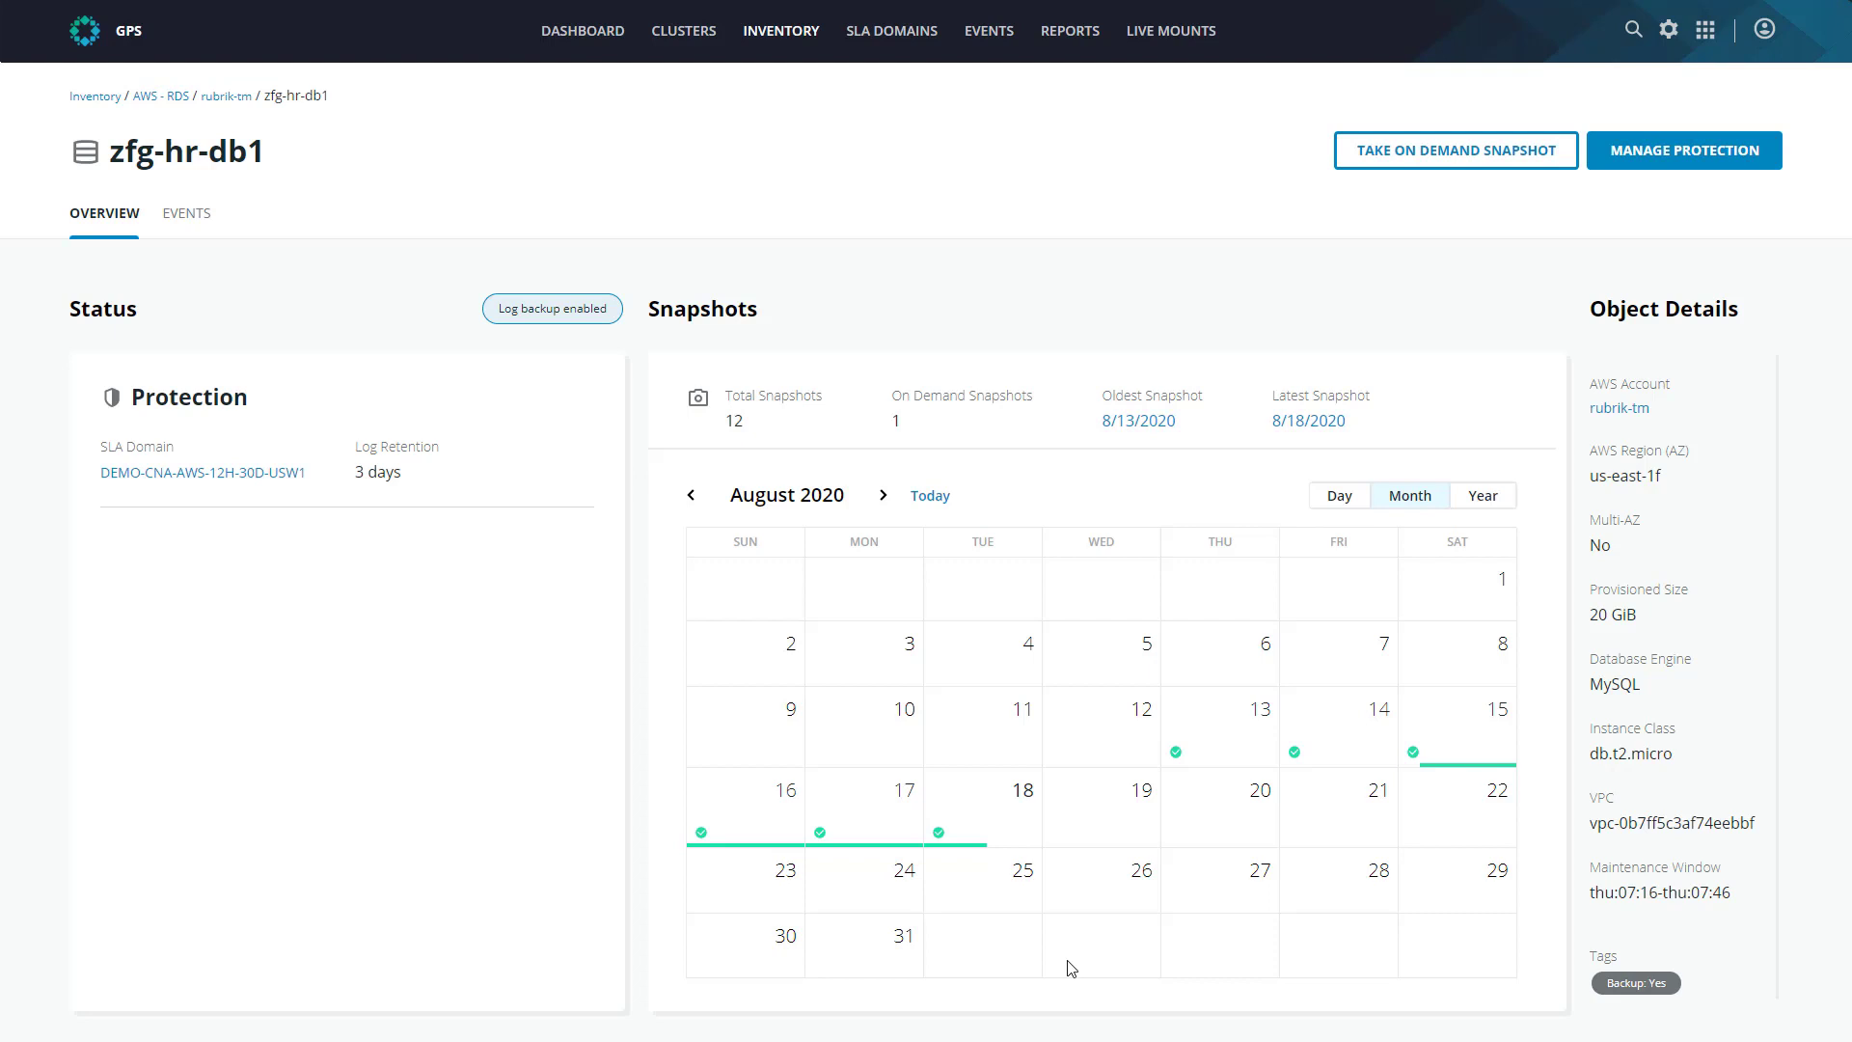
left_click(998, 823)
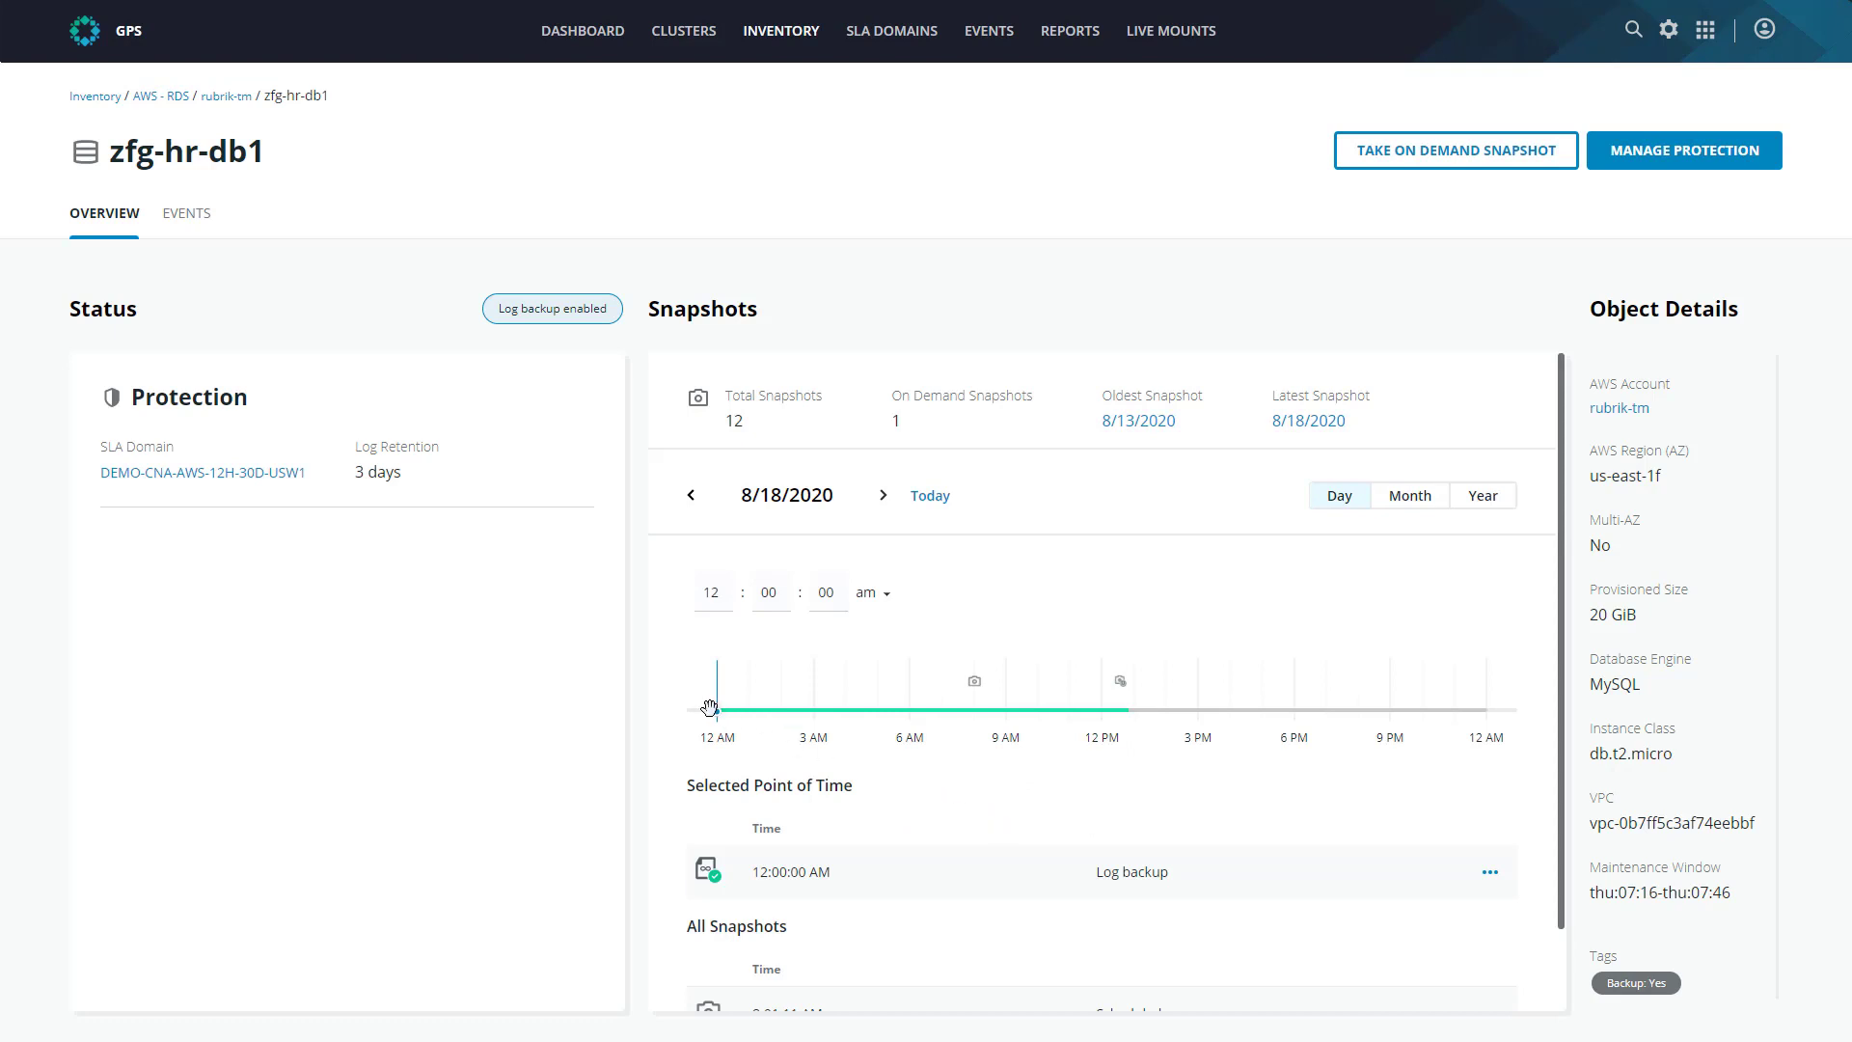
left_click_drag(717, 711, 964, 719)
scroll(1135, 796, "down", 1)
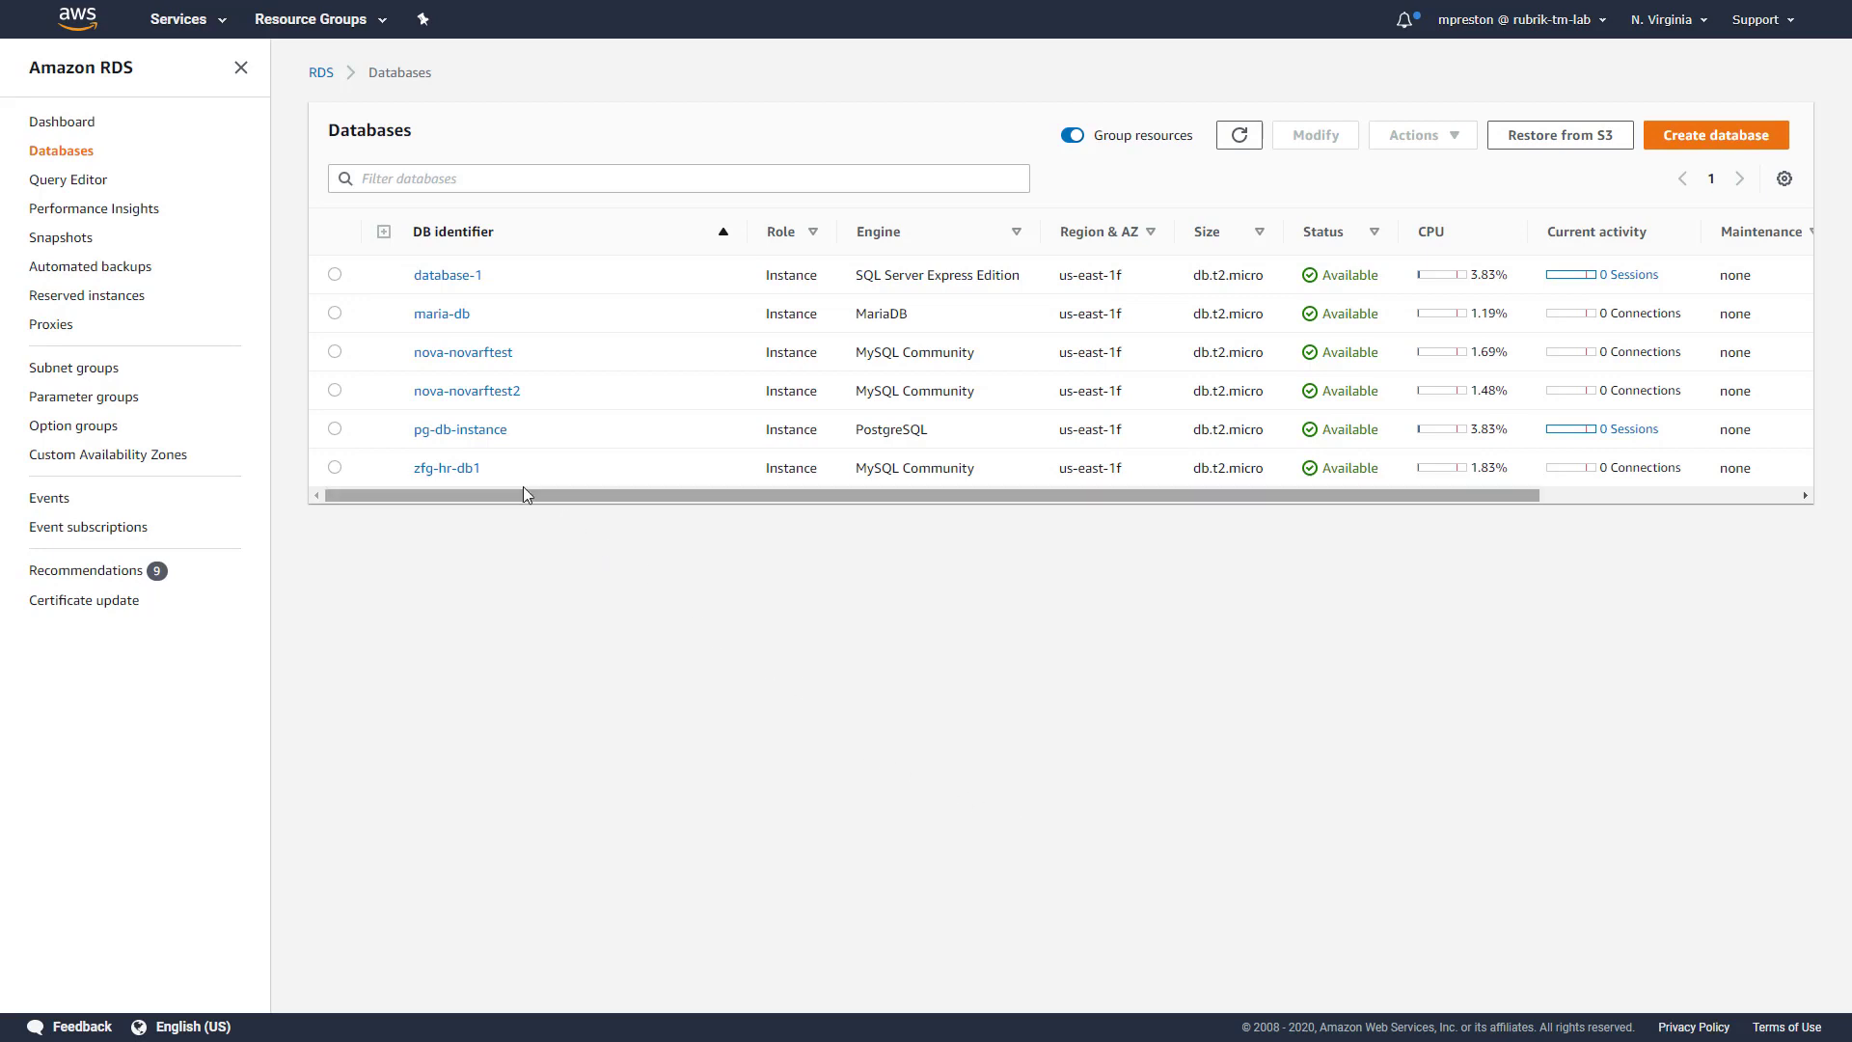
Step: View zfg-hr-db1's Maintenance & backups details and snapshots in the AWS console
left_click(439, 472)
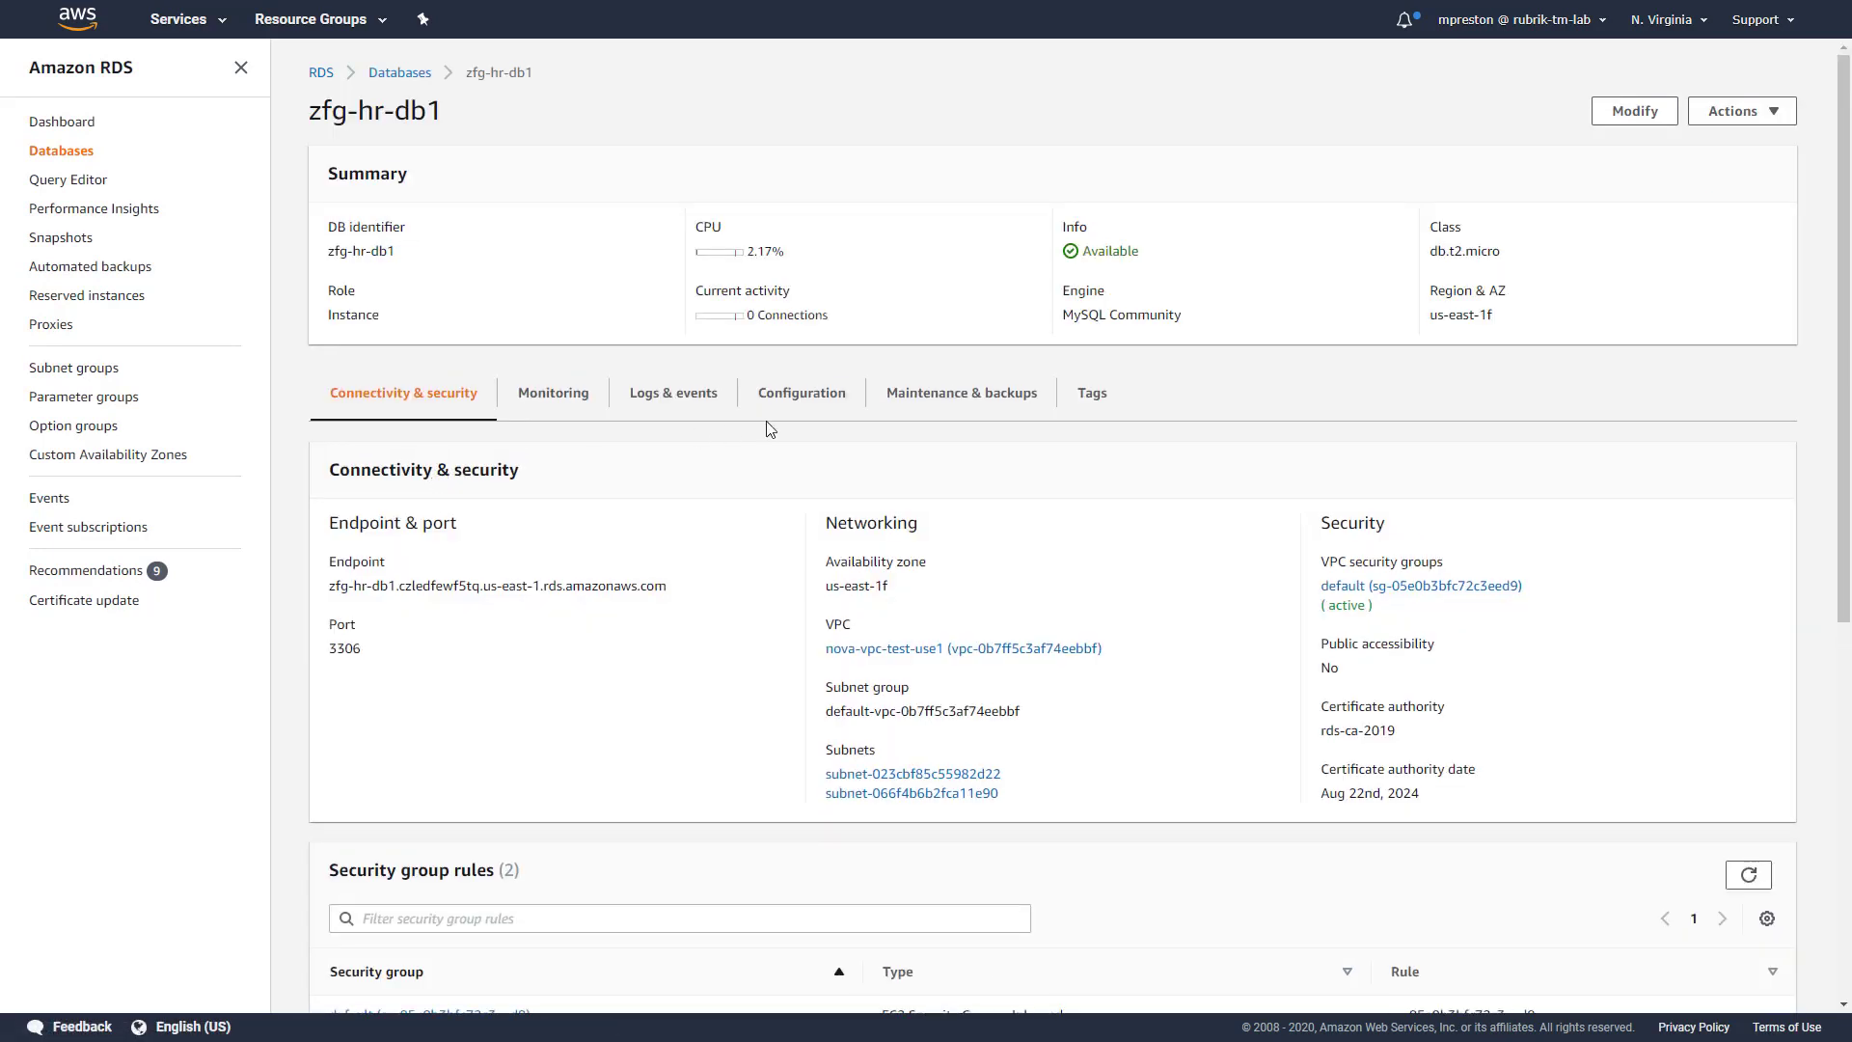
left_click(982, 406)
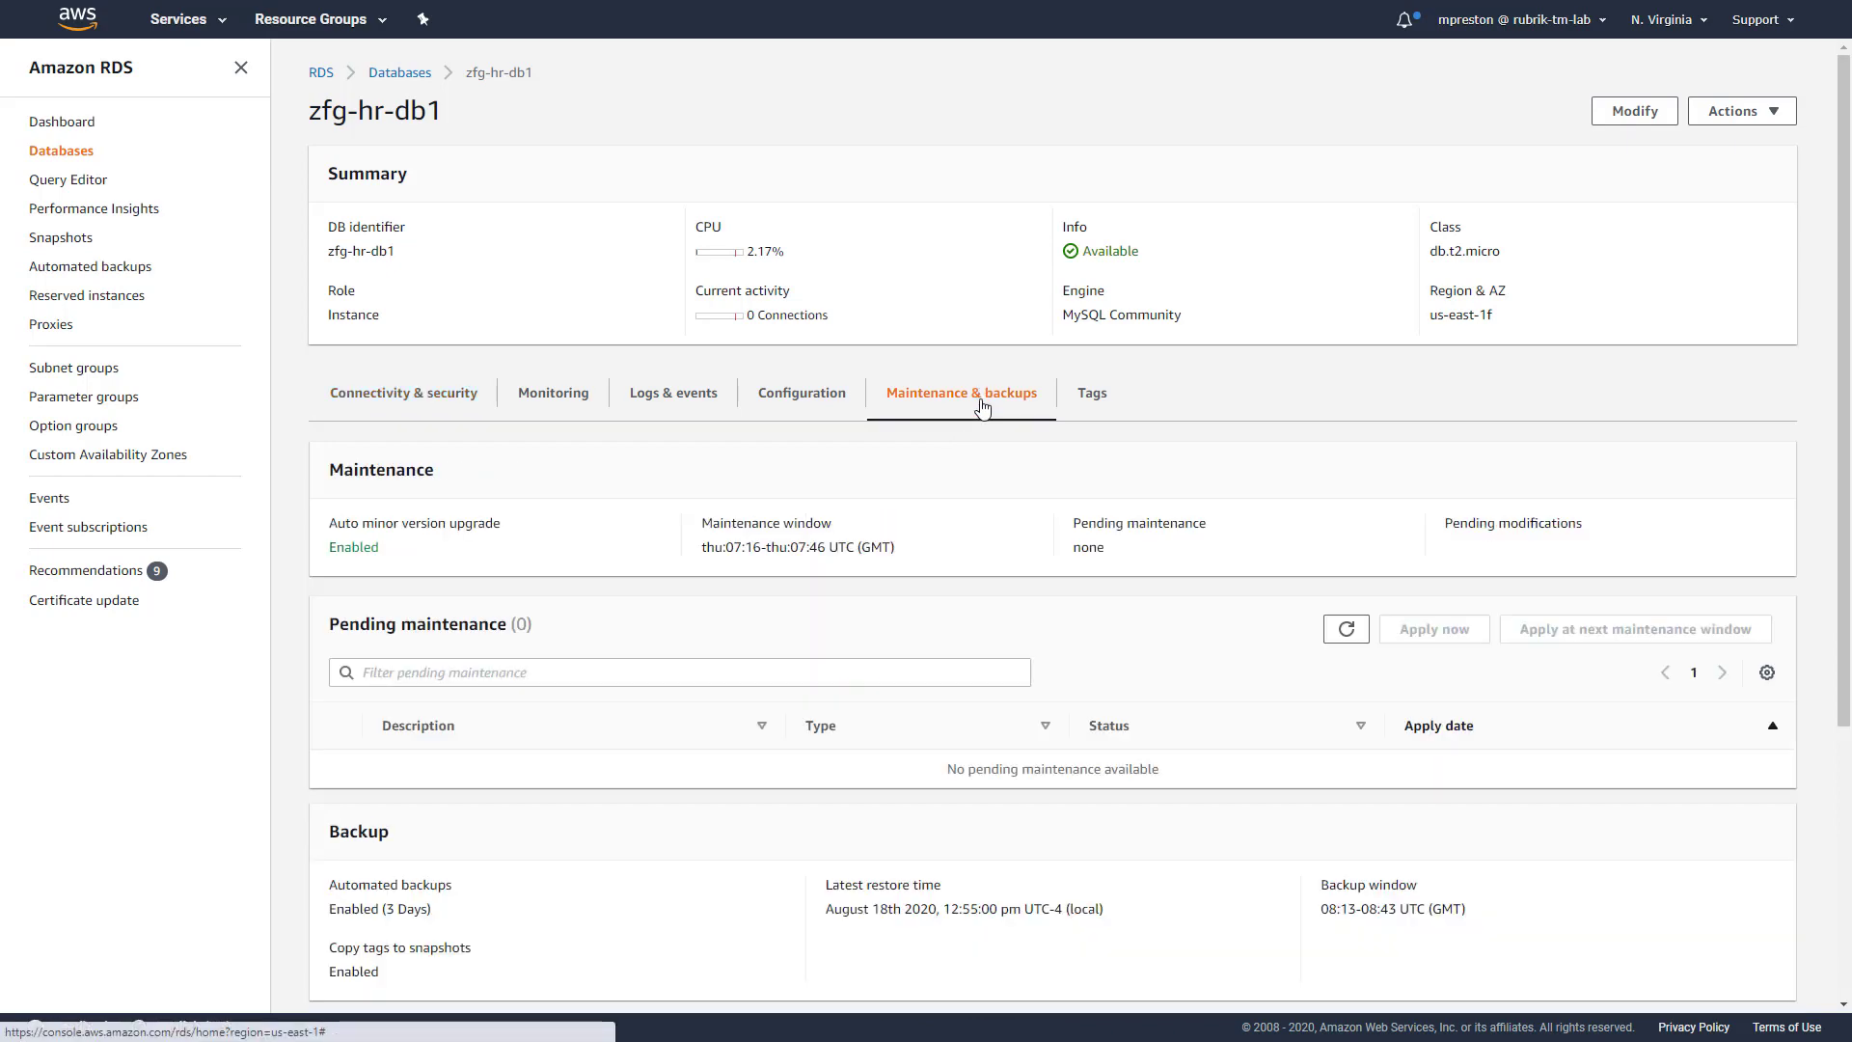
scroll(982, 407, "down", 4)
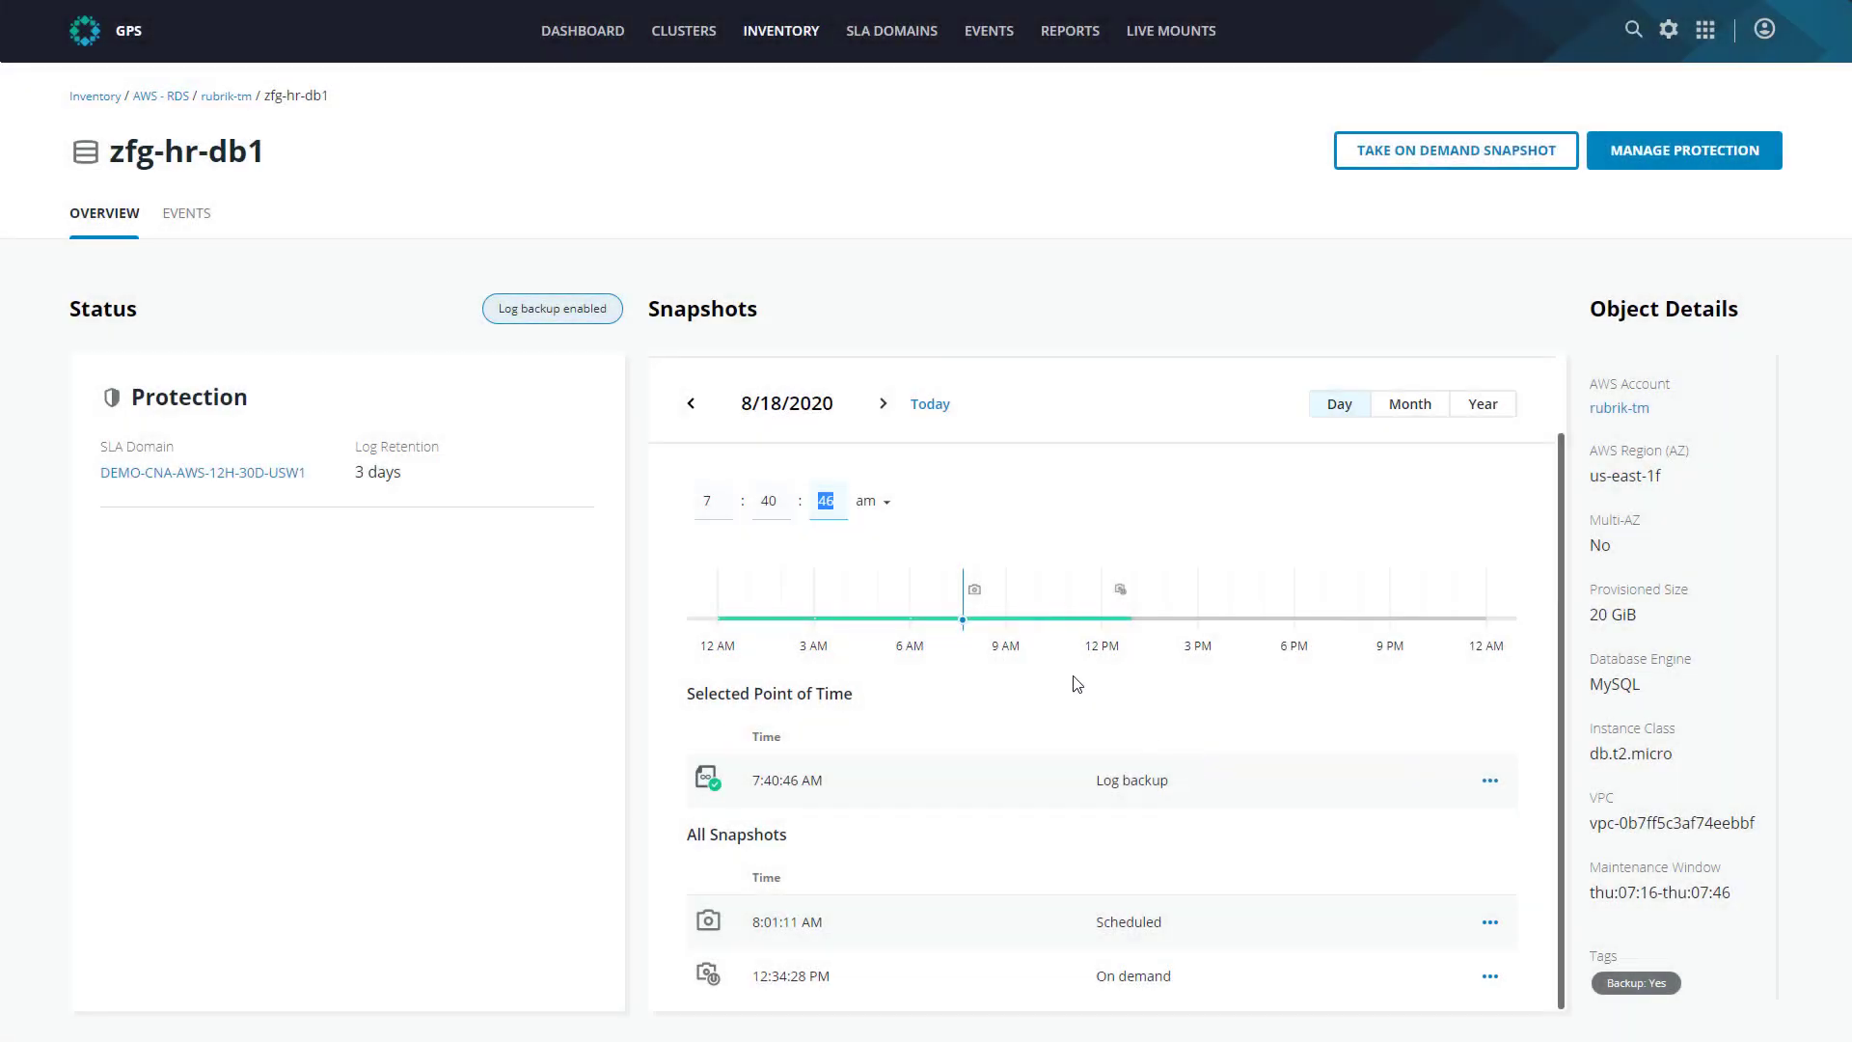
Step: Select zfg-hr-db1's 8:58:27 AM log backup and open its Export dialog
left_click(964, 621)
left_click_drag(964, 621, 1005, 617)
left_click(1492, 783)
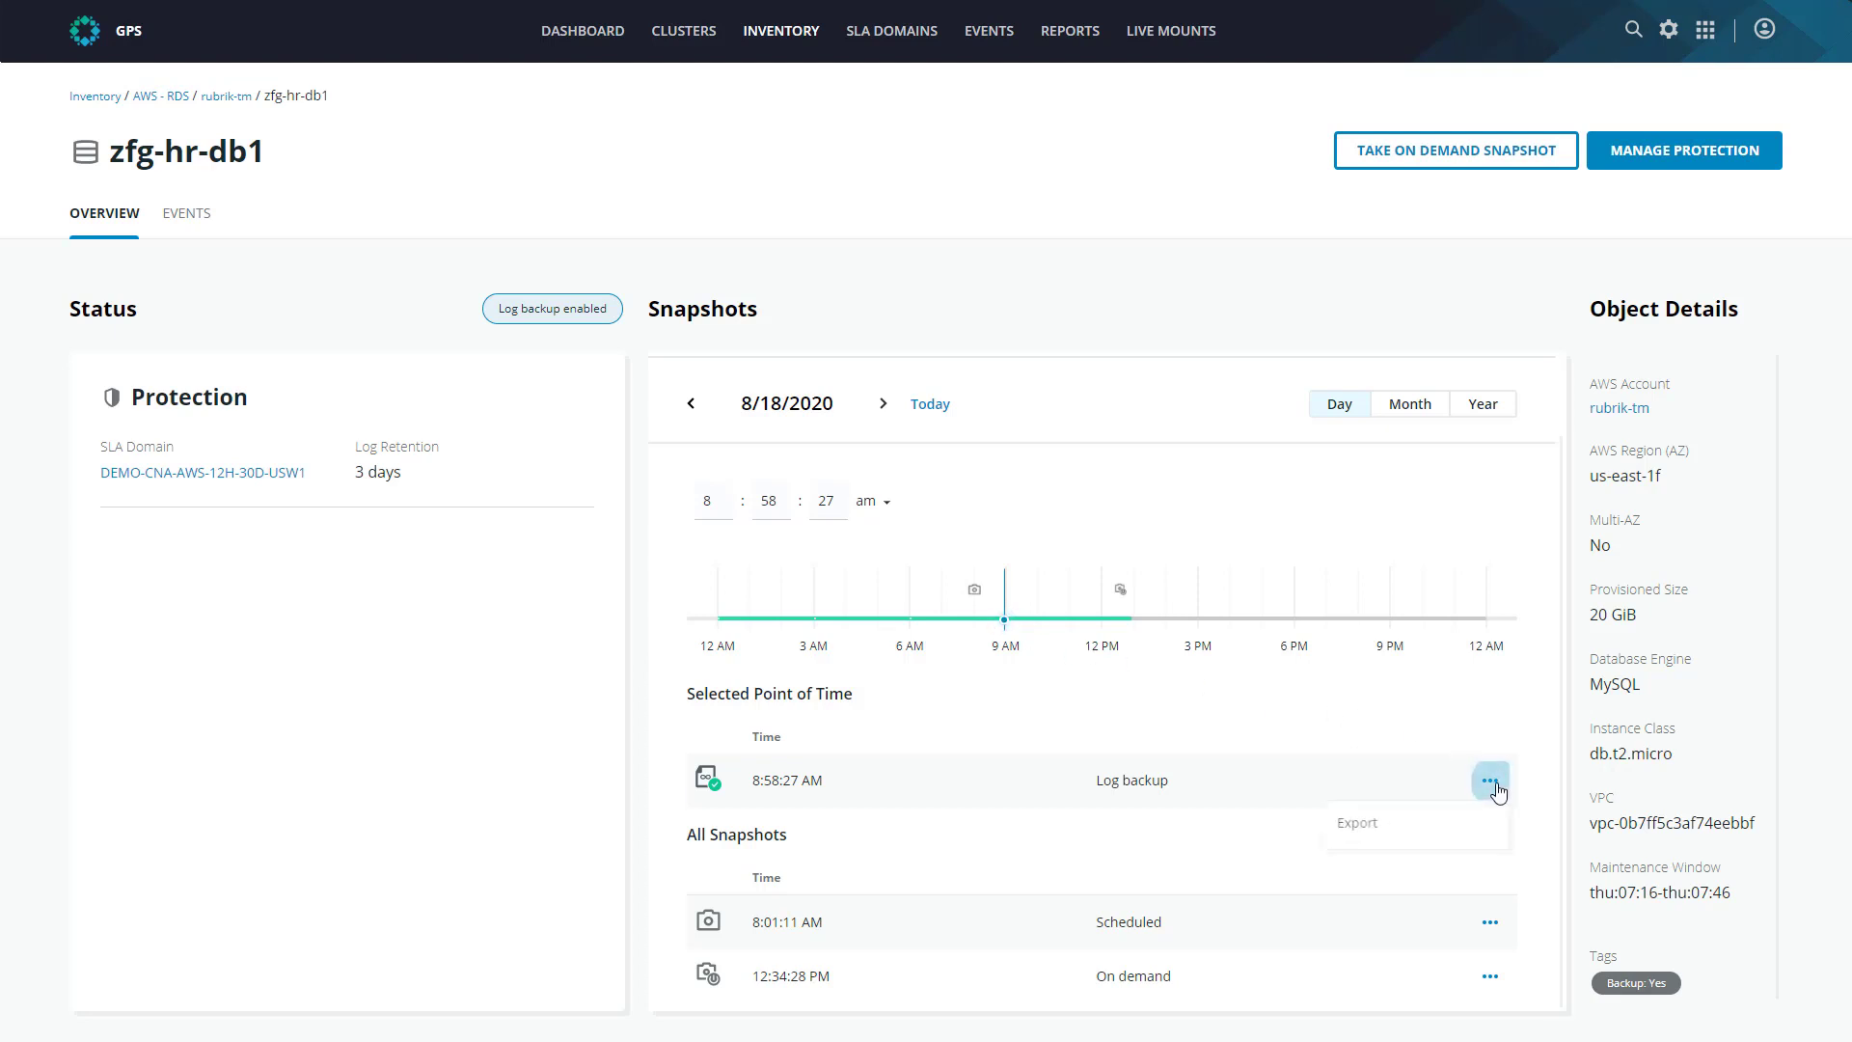
left_click(1374, 834)
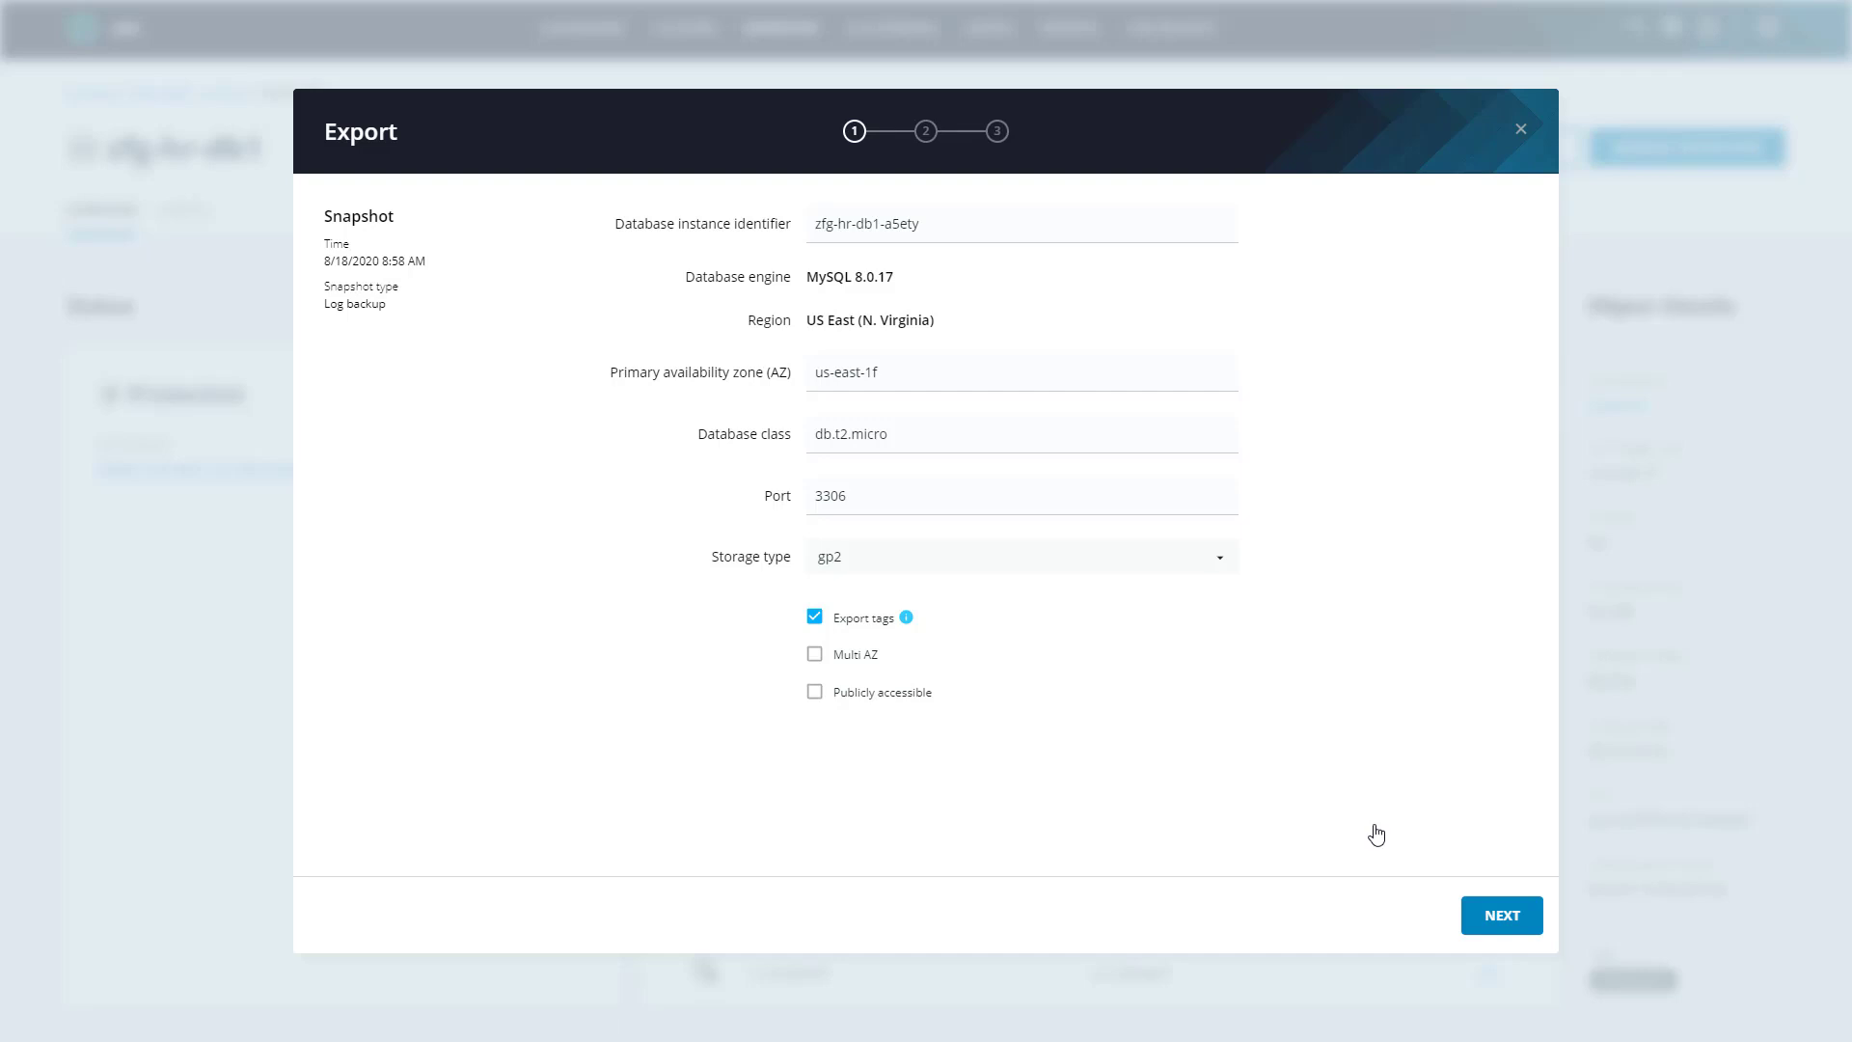
Step: Export the backup as new instance zfg-hr-db1-a5ety using the default security group sg-05e0b3bfc72c3eed9
left_click(1499, 916)
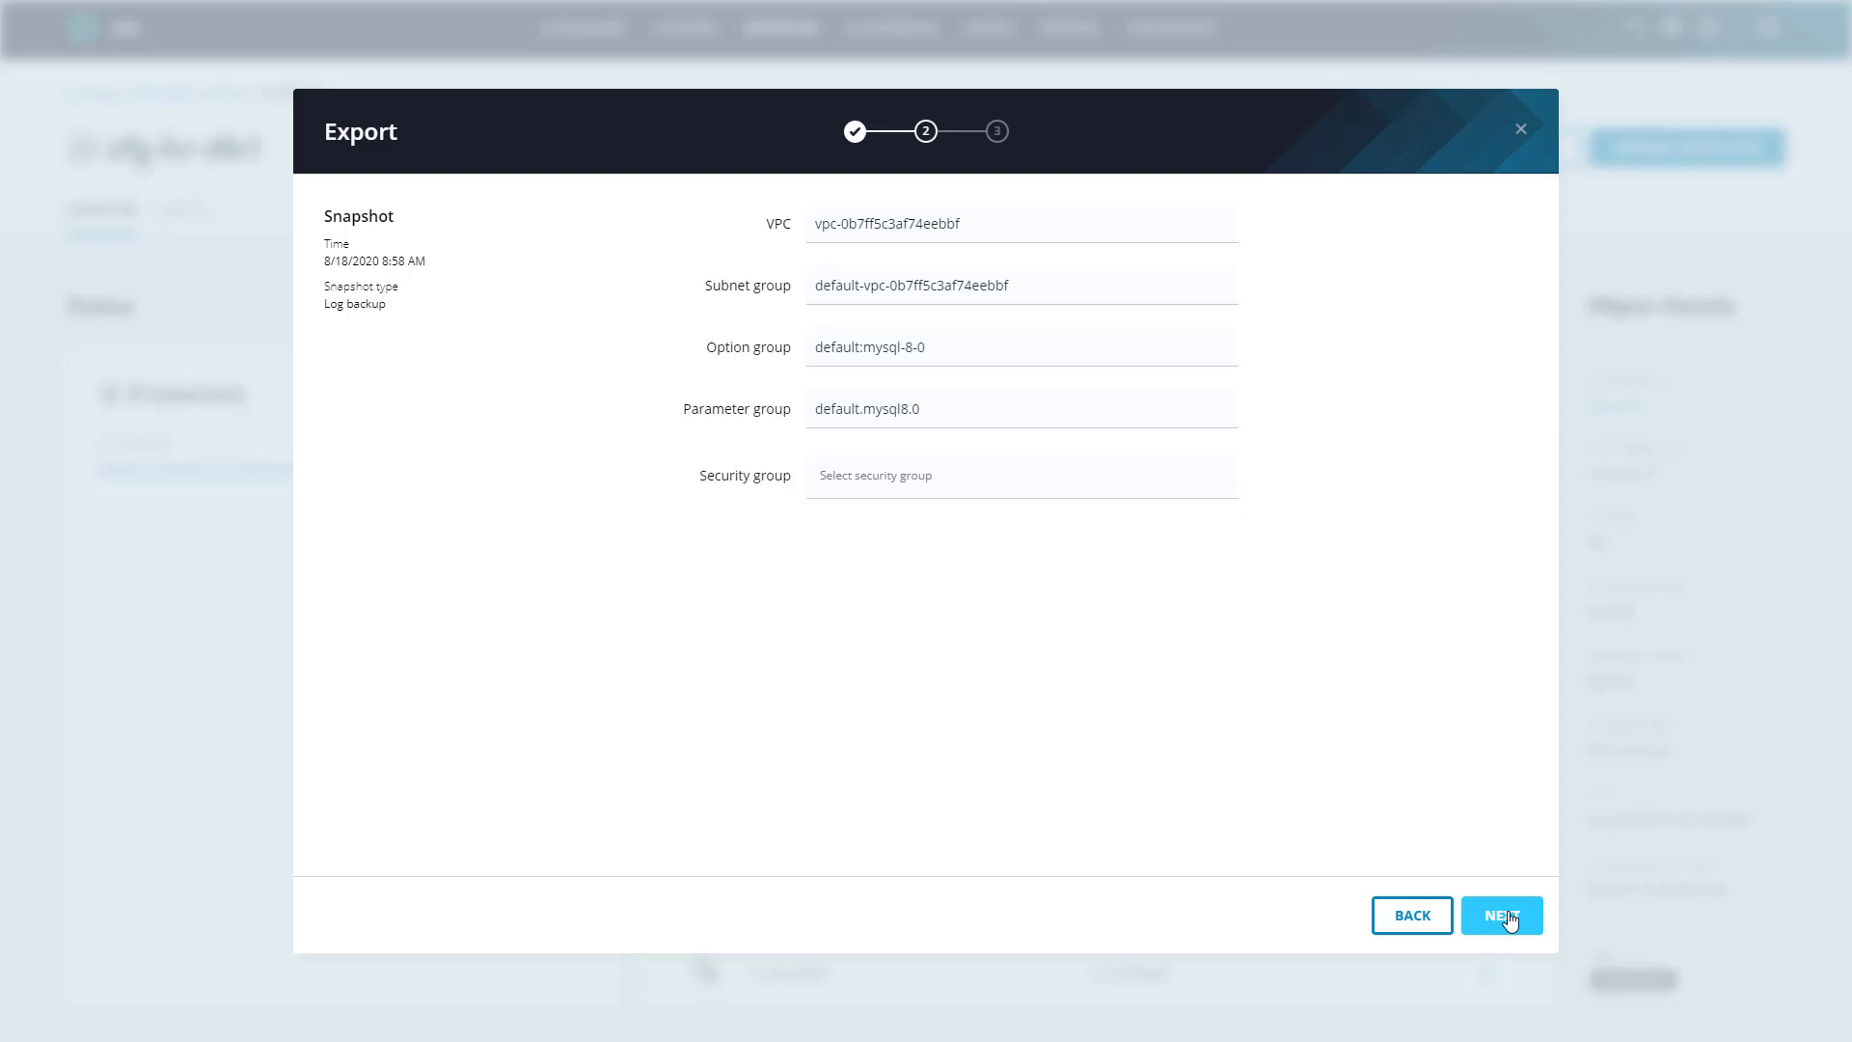
left_click(996, 473)
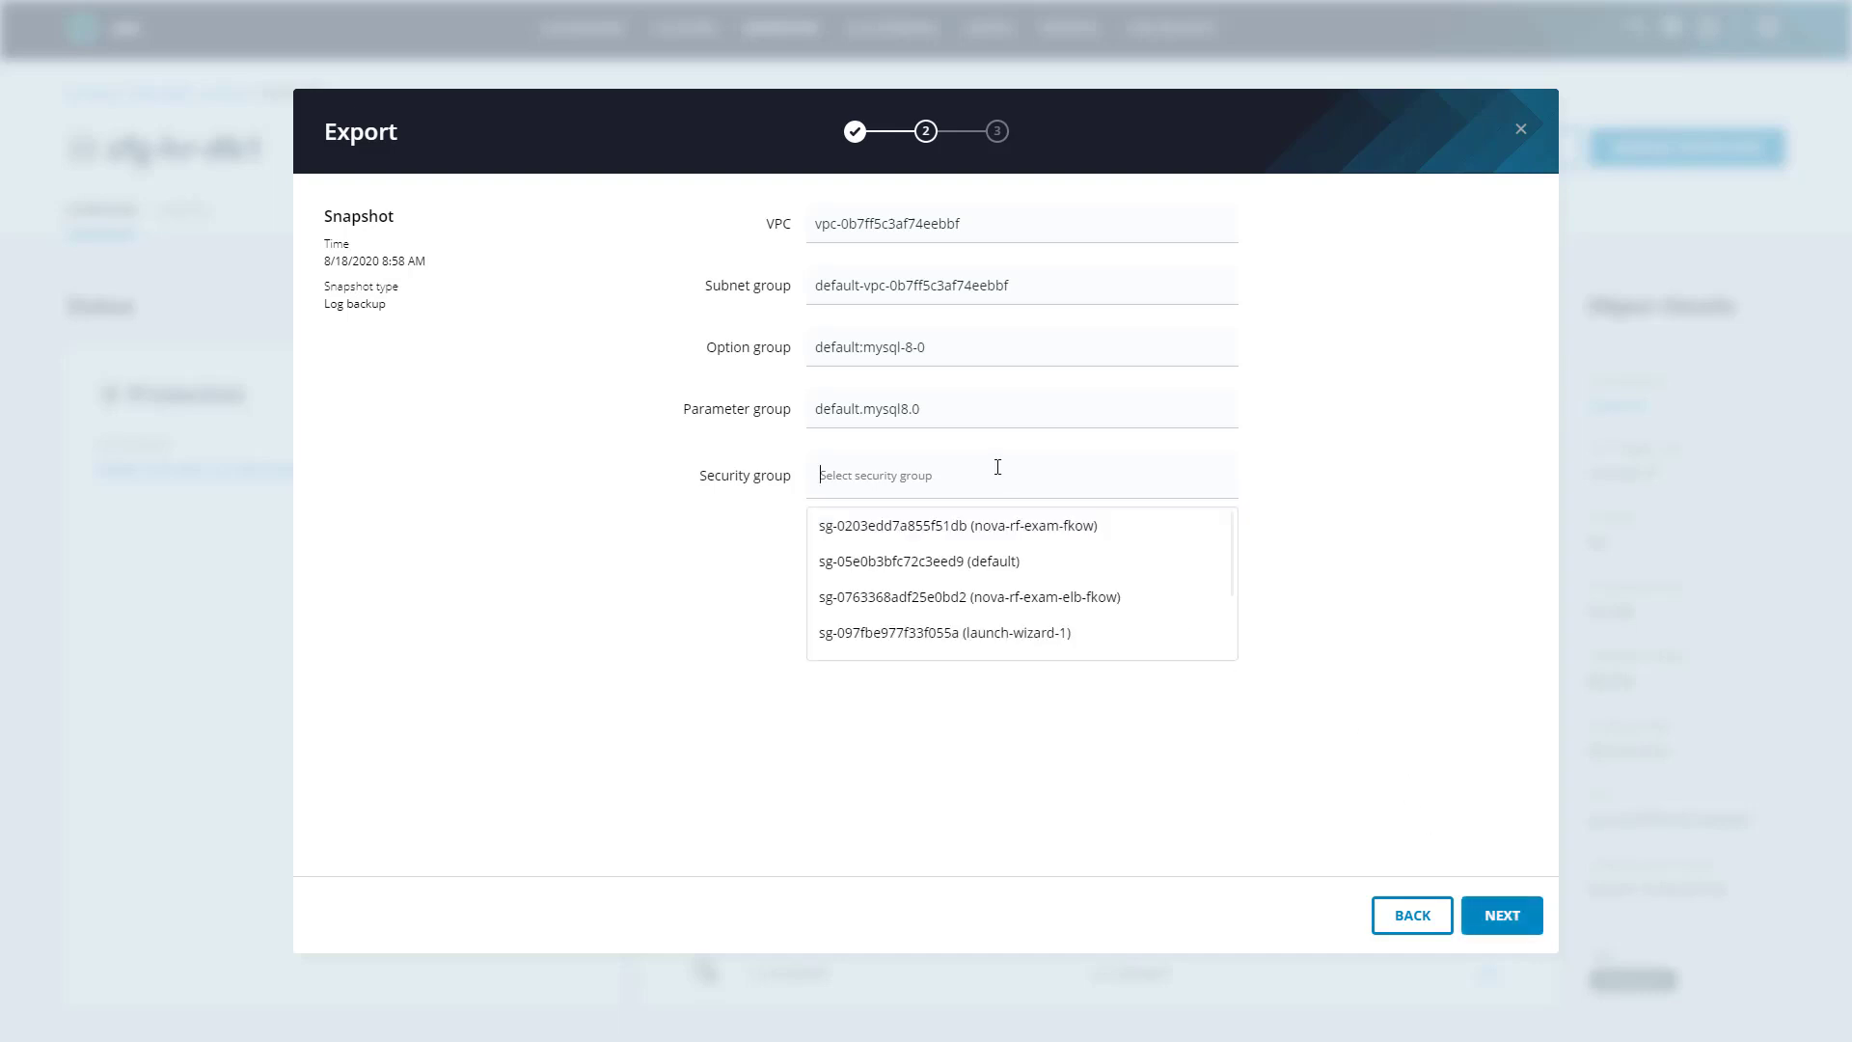
left_click(1062, 564)
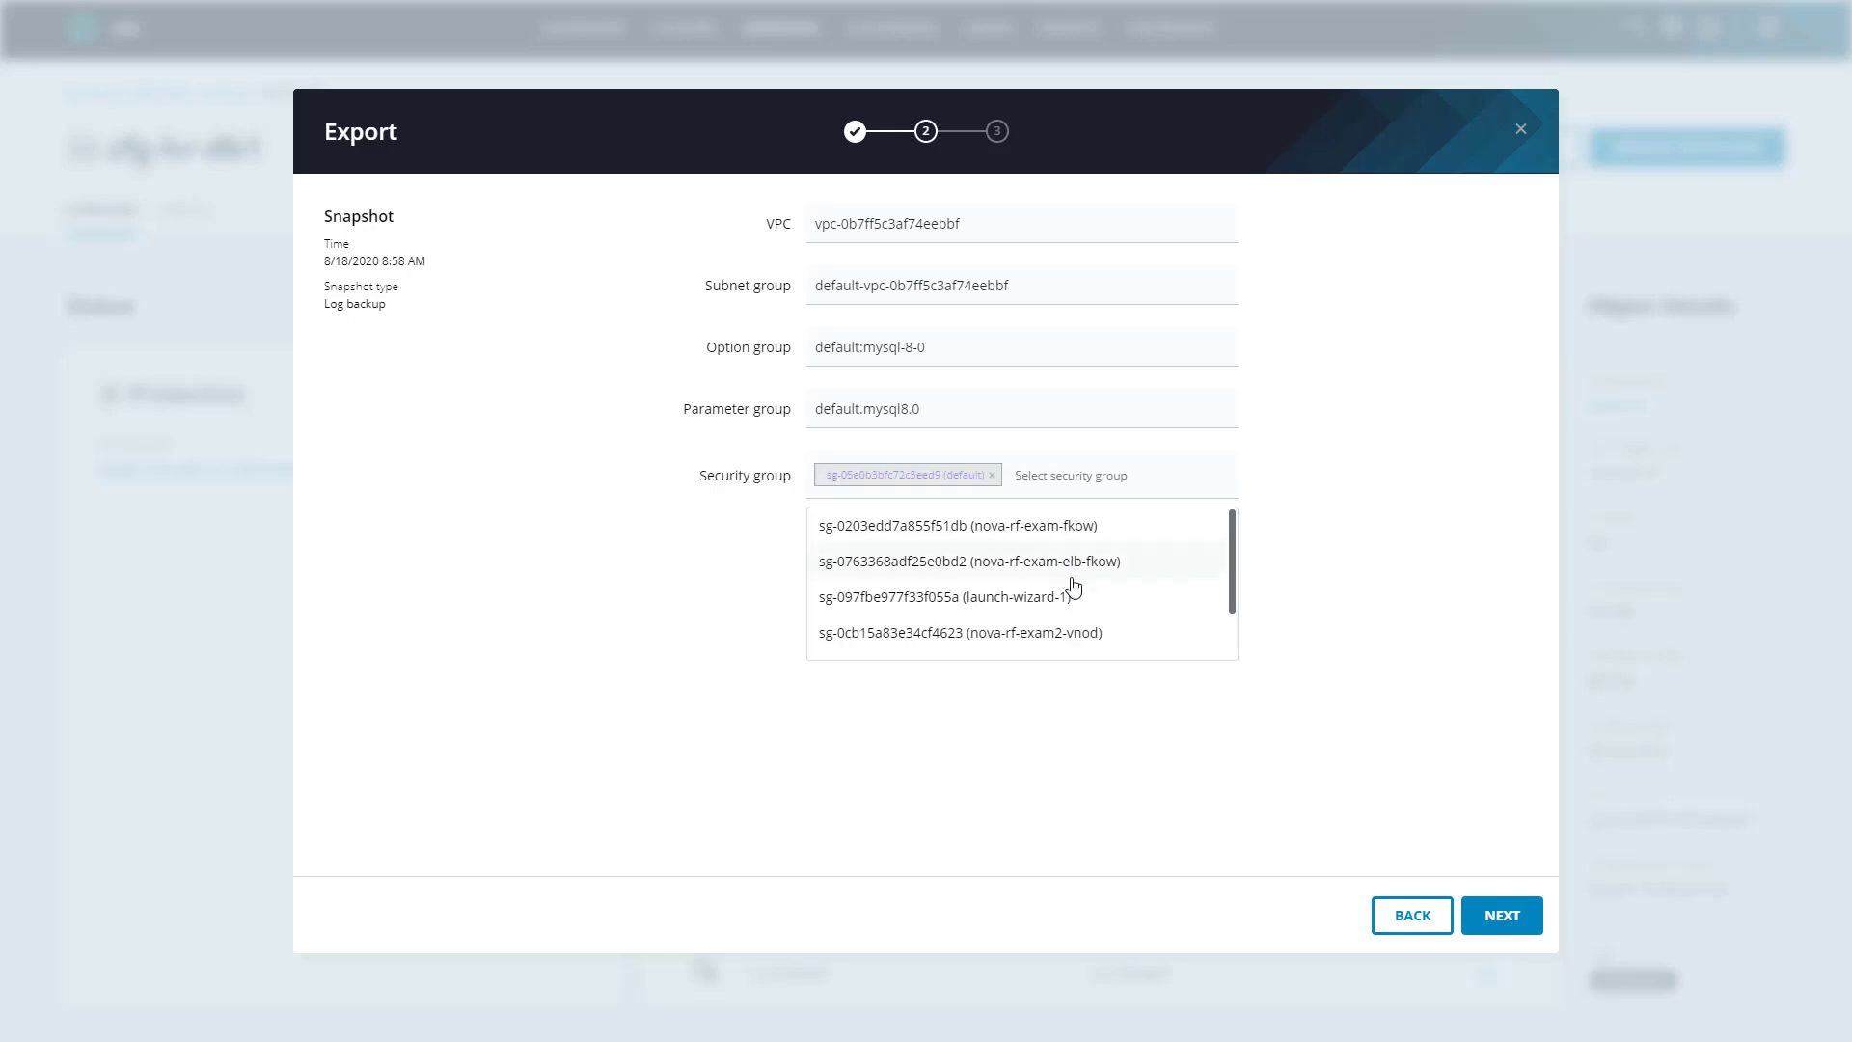
left_click(1502, 924)
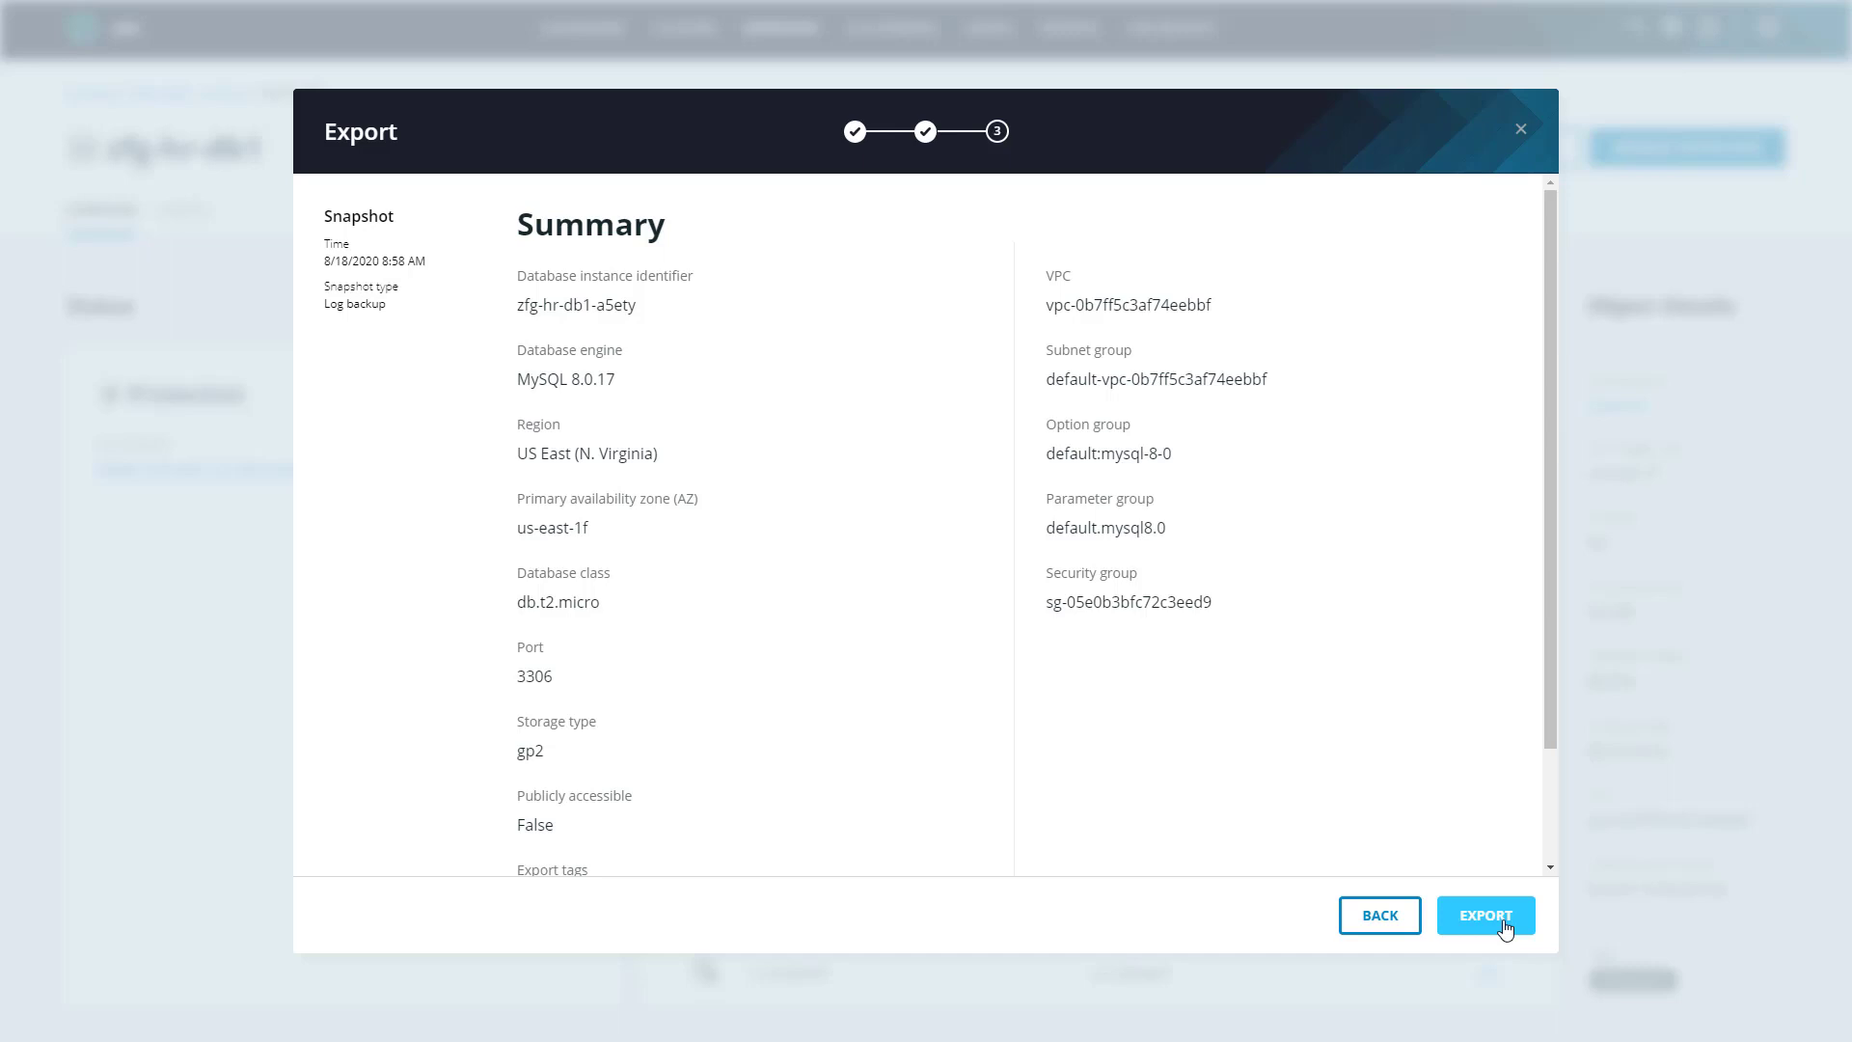
left_click(1503, 924)
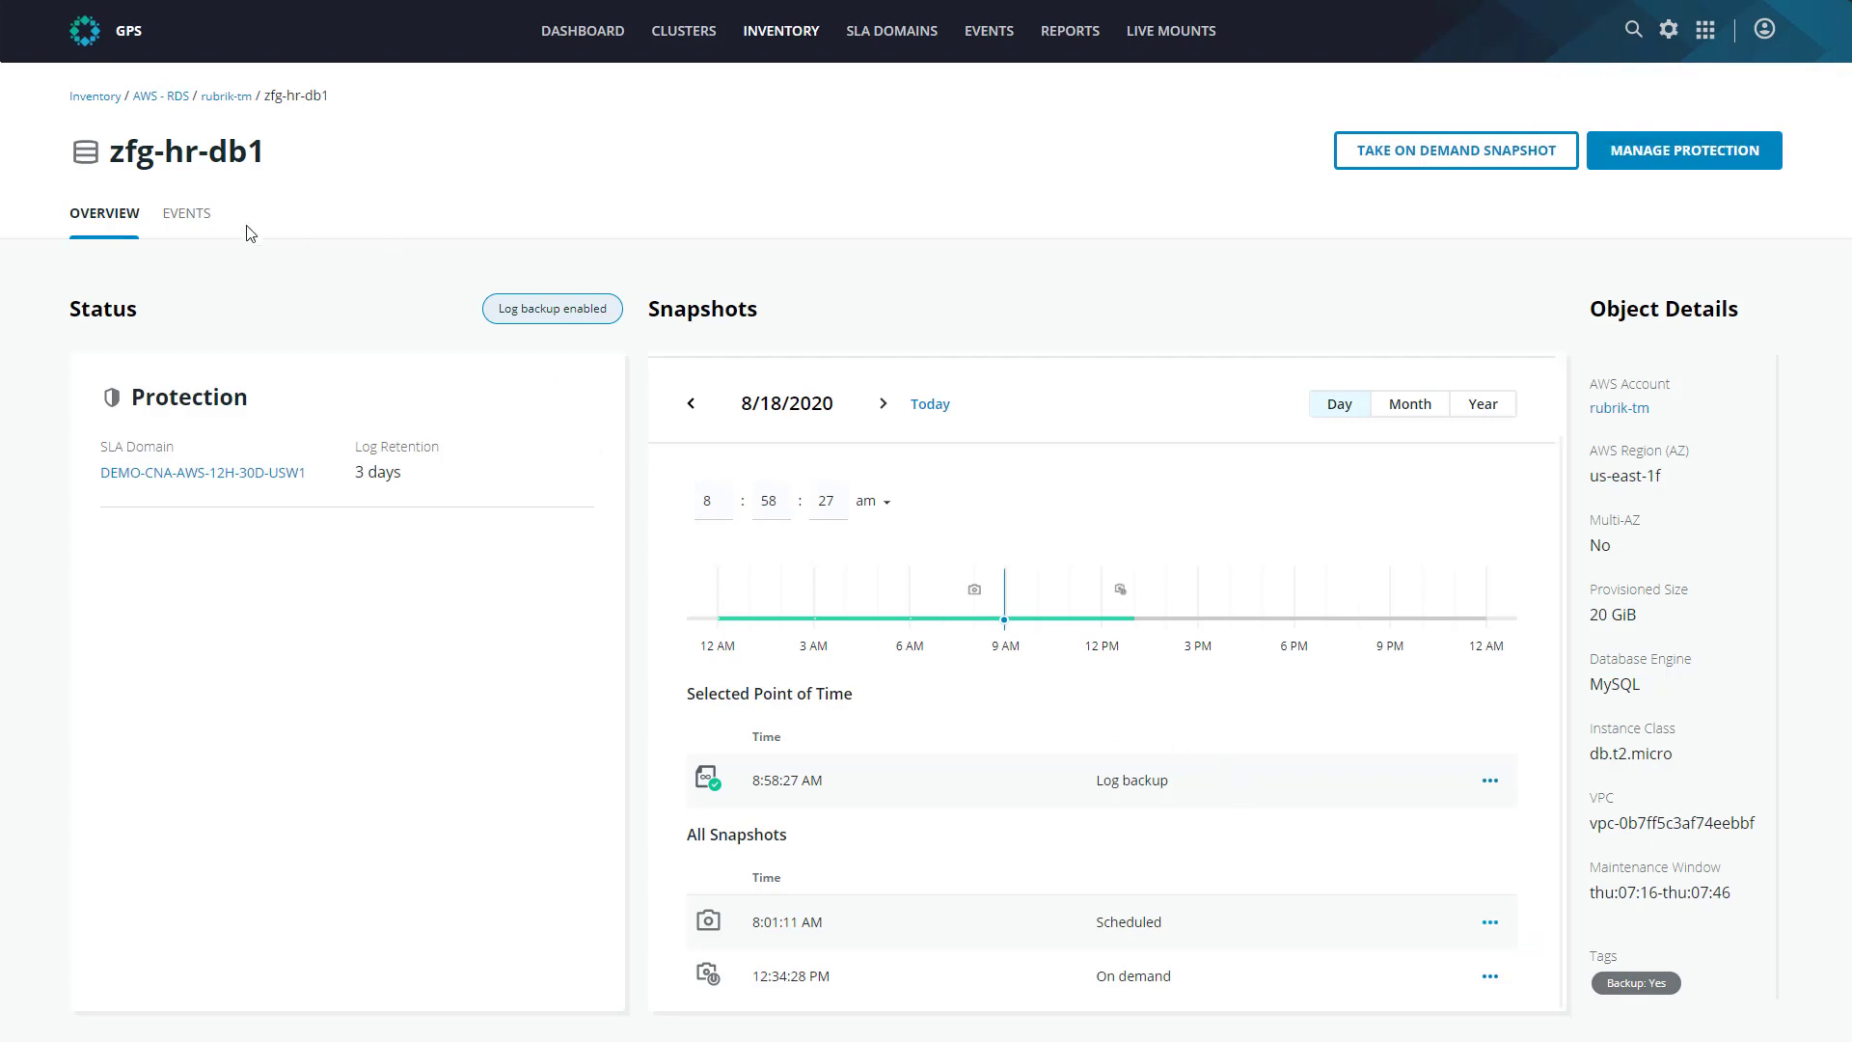
Step: Inspect zfg-hr-db1's Running Recovery event that launches zfg-hr-db1-a5ety
left_click(194, 216)
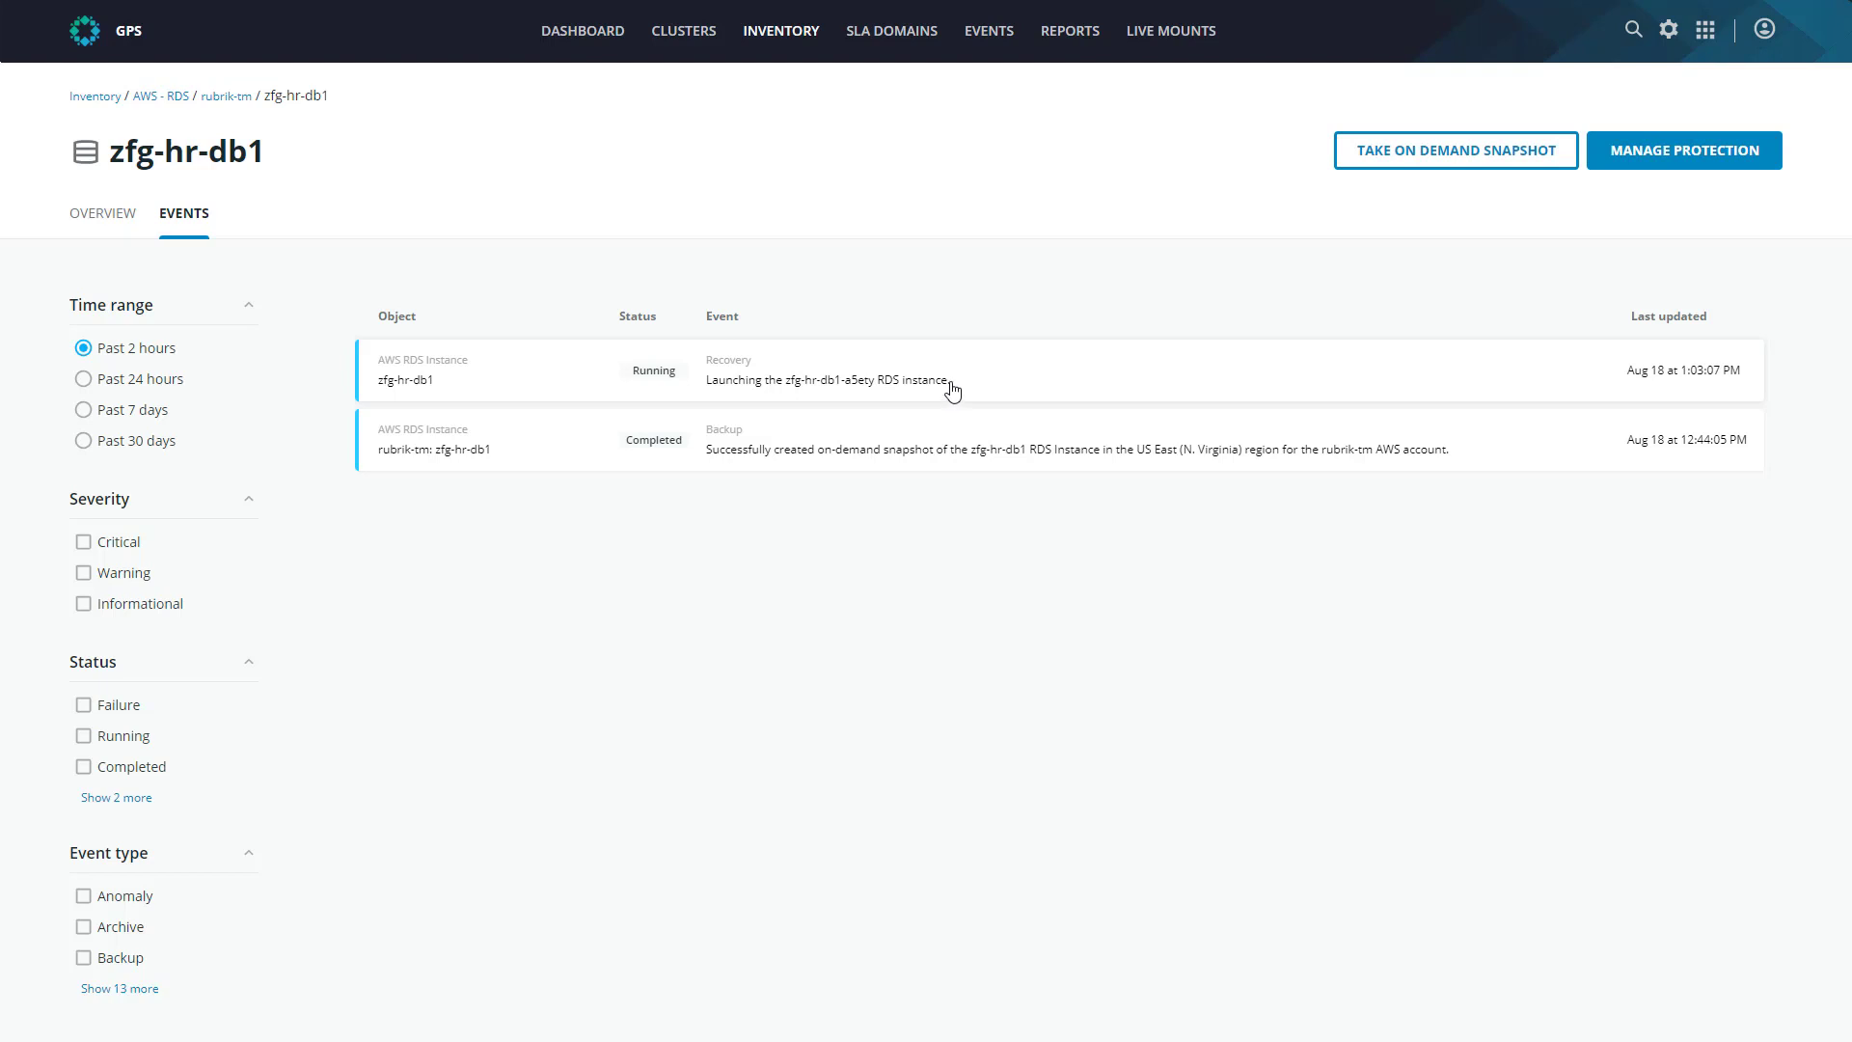
left_click(948, 385)
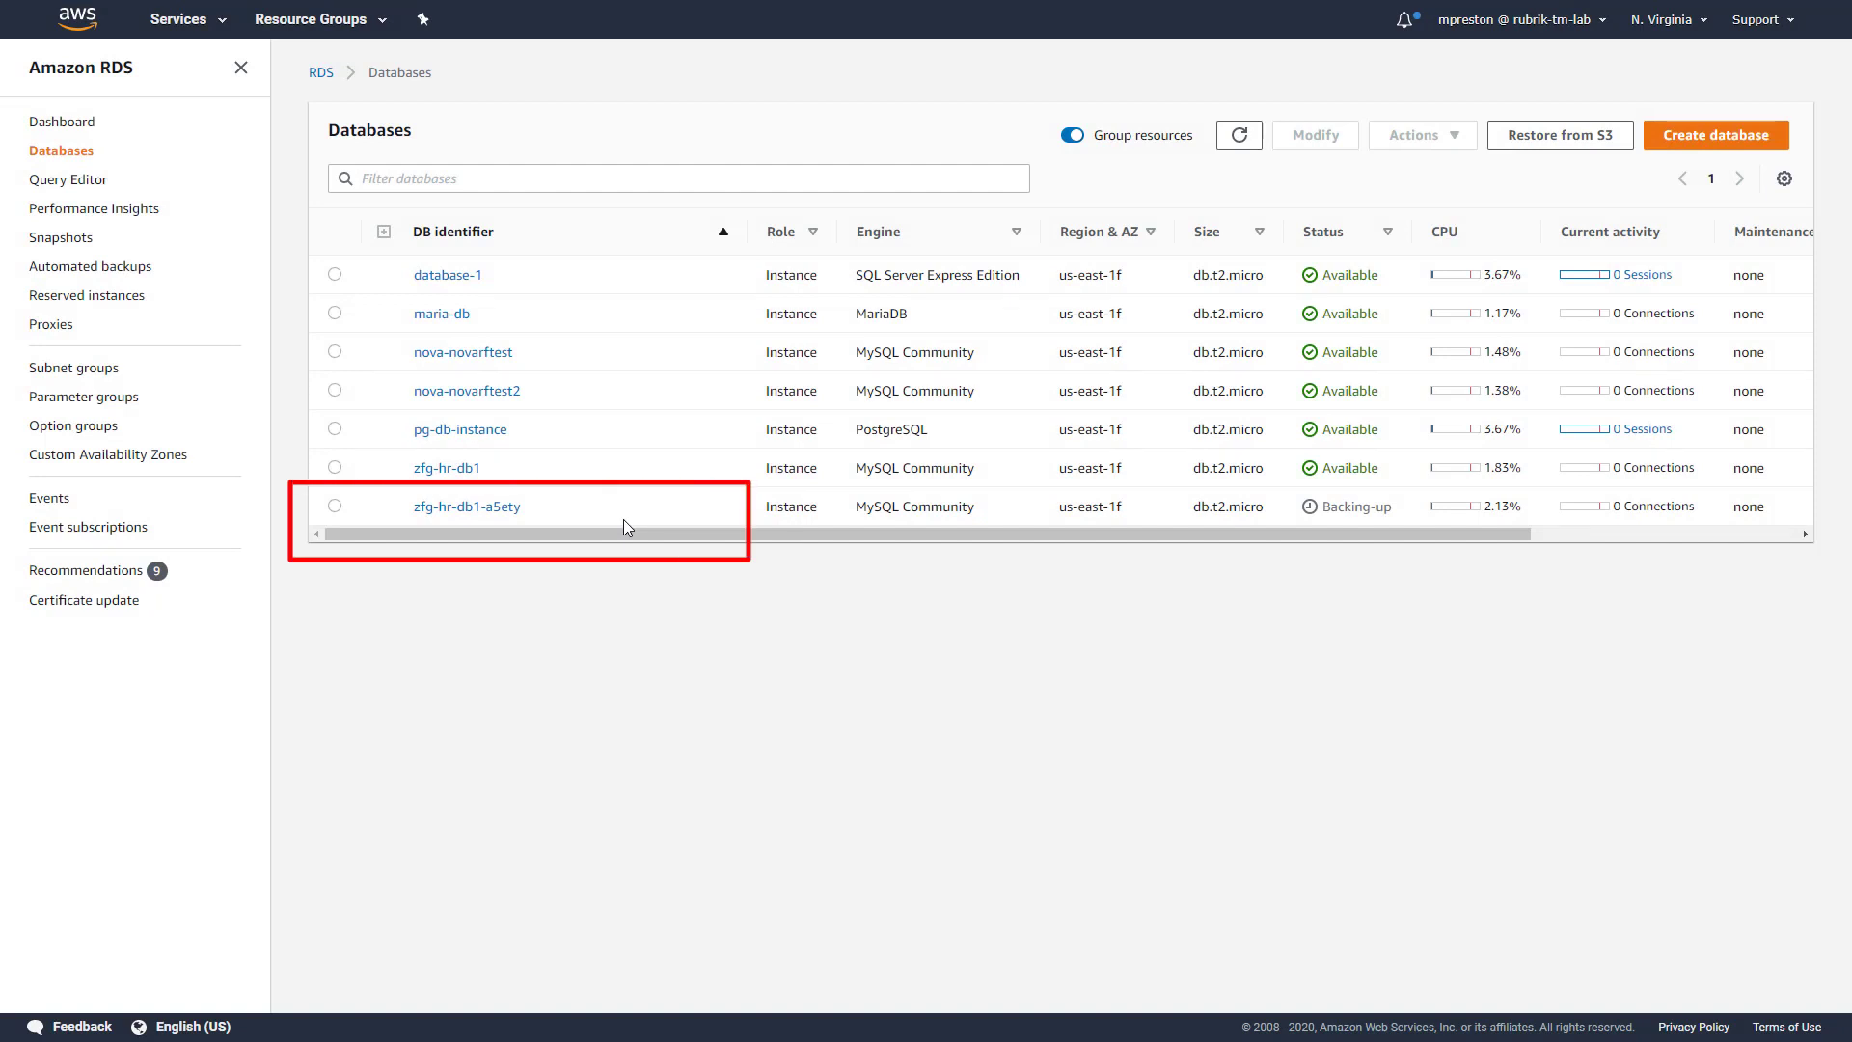
Step: Open zfg-hr-db1-a5ety in Amazon RDS and page through its tags to find Backup: Yes
left_click(500, 507)
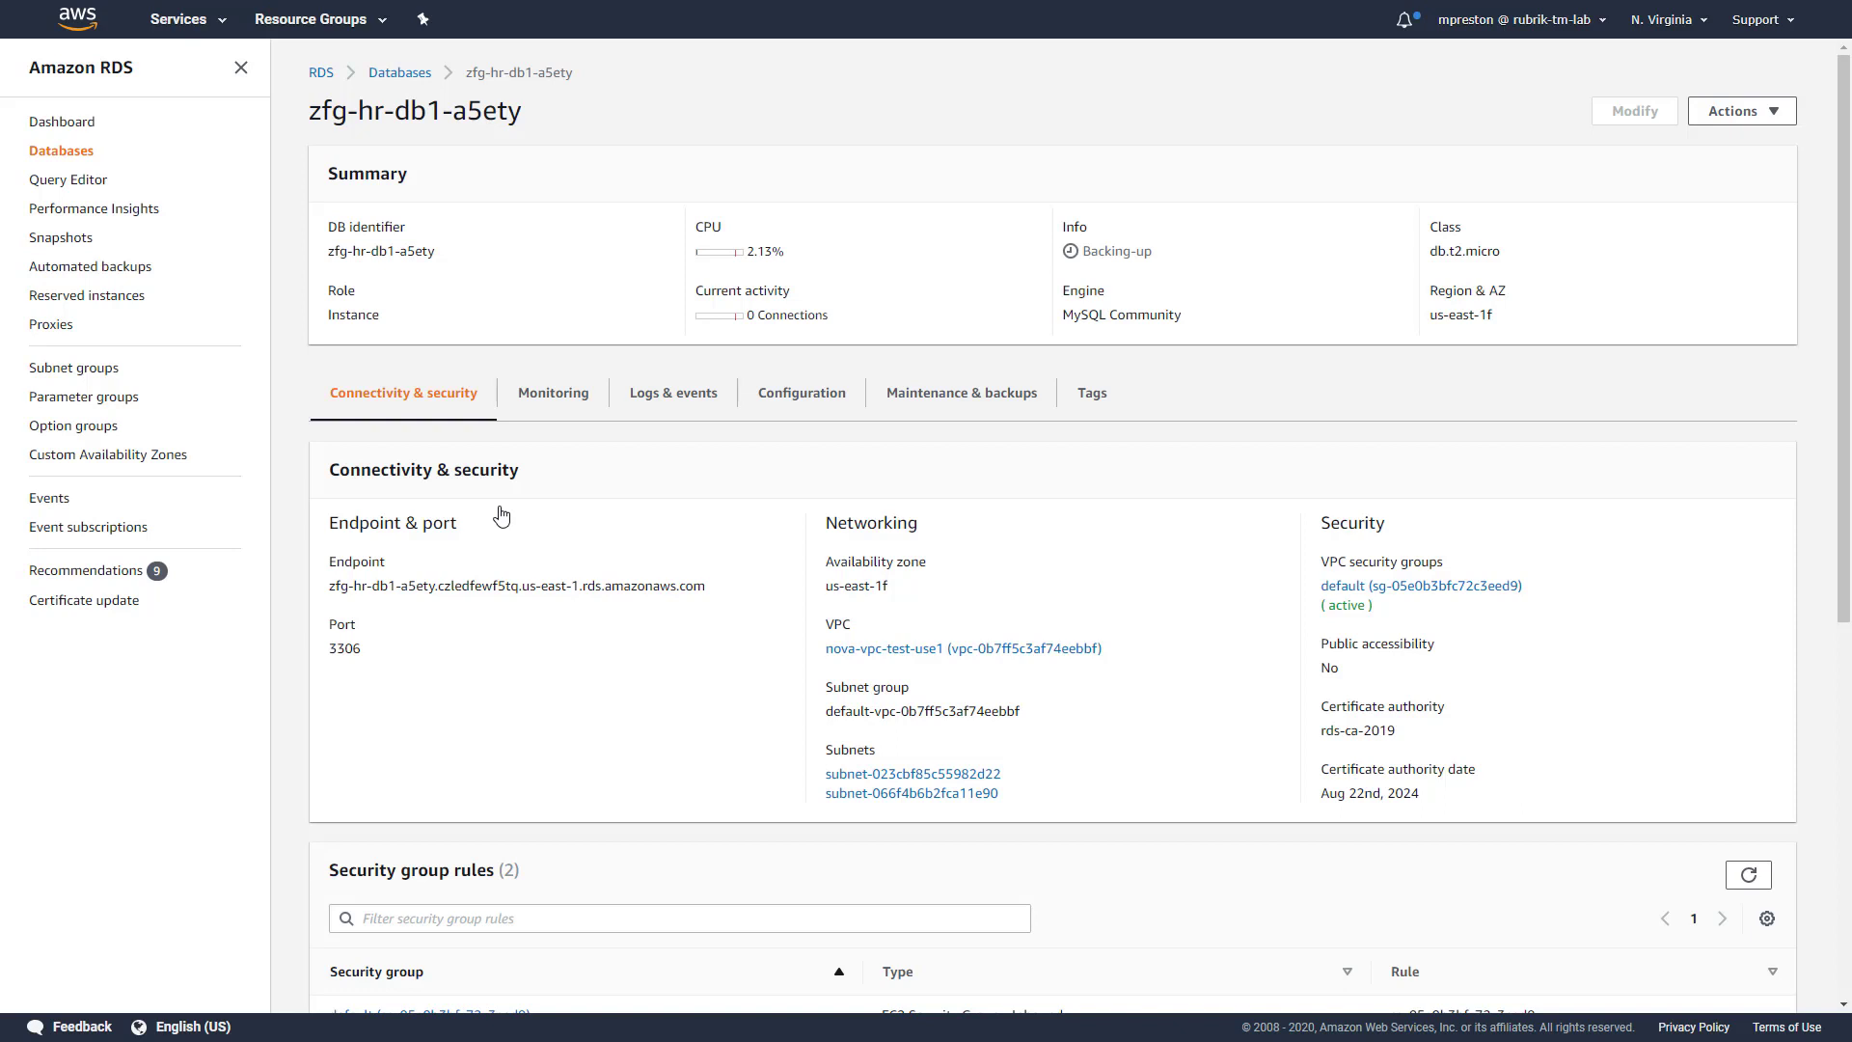
left_click(798, 391)
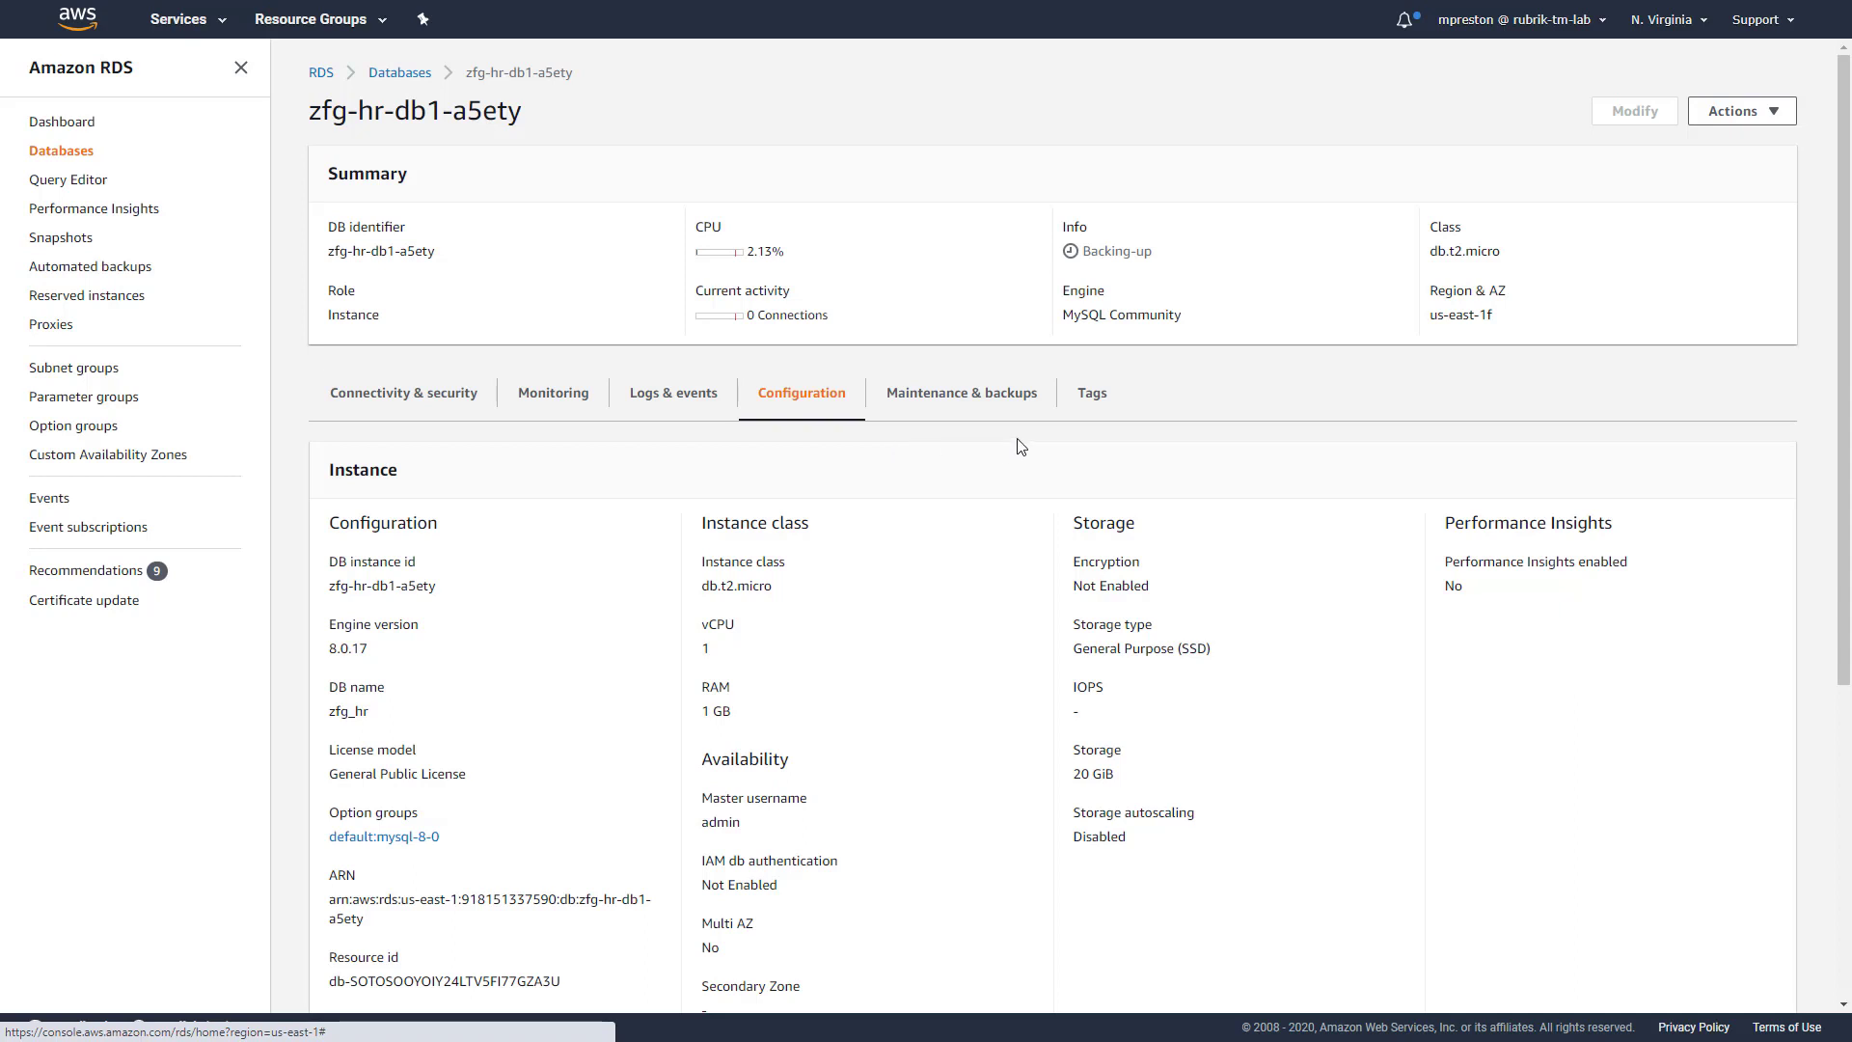
left_click(1095, 395)
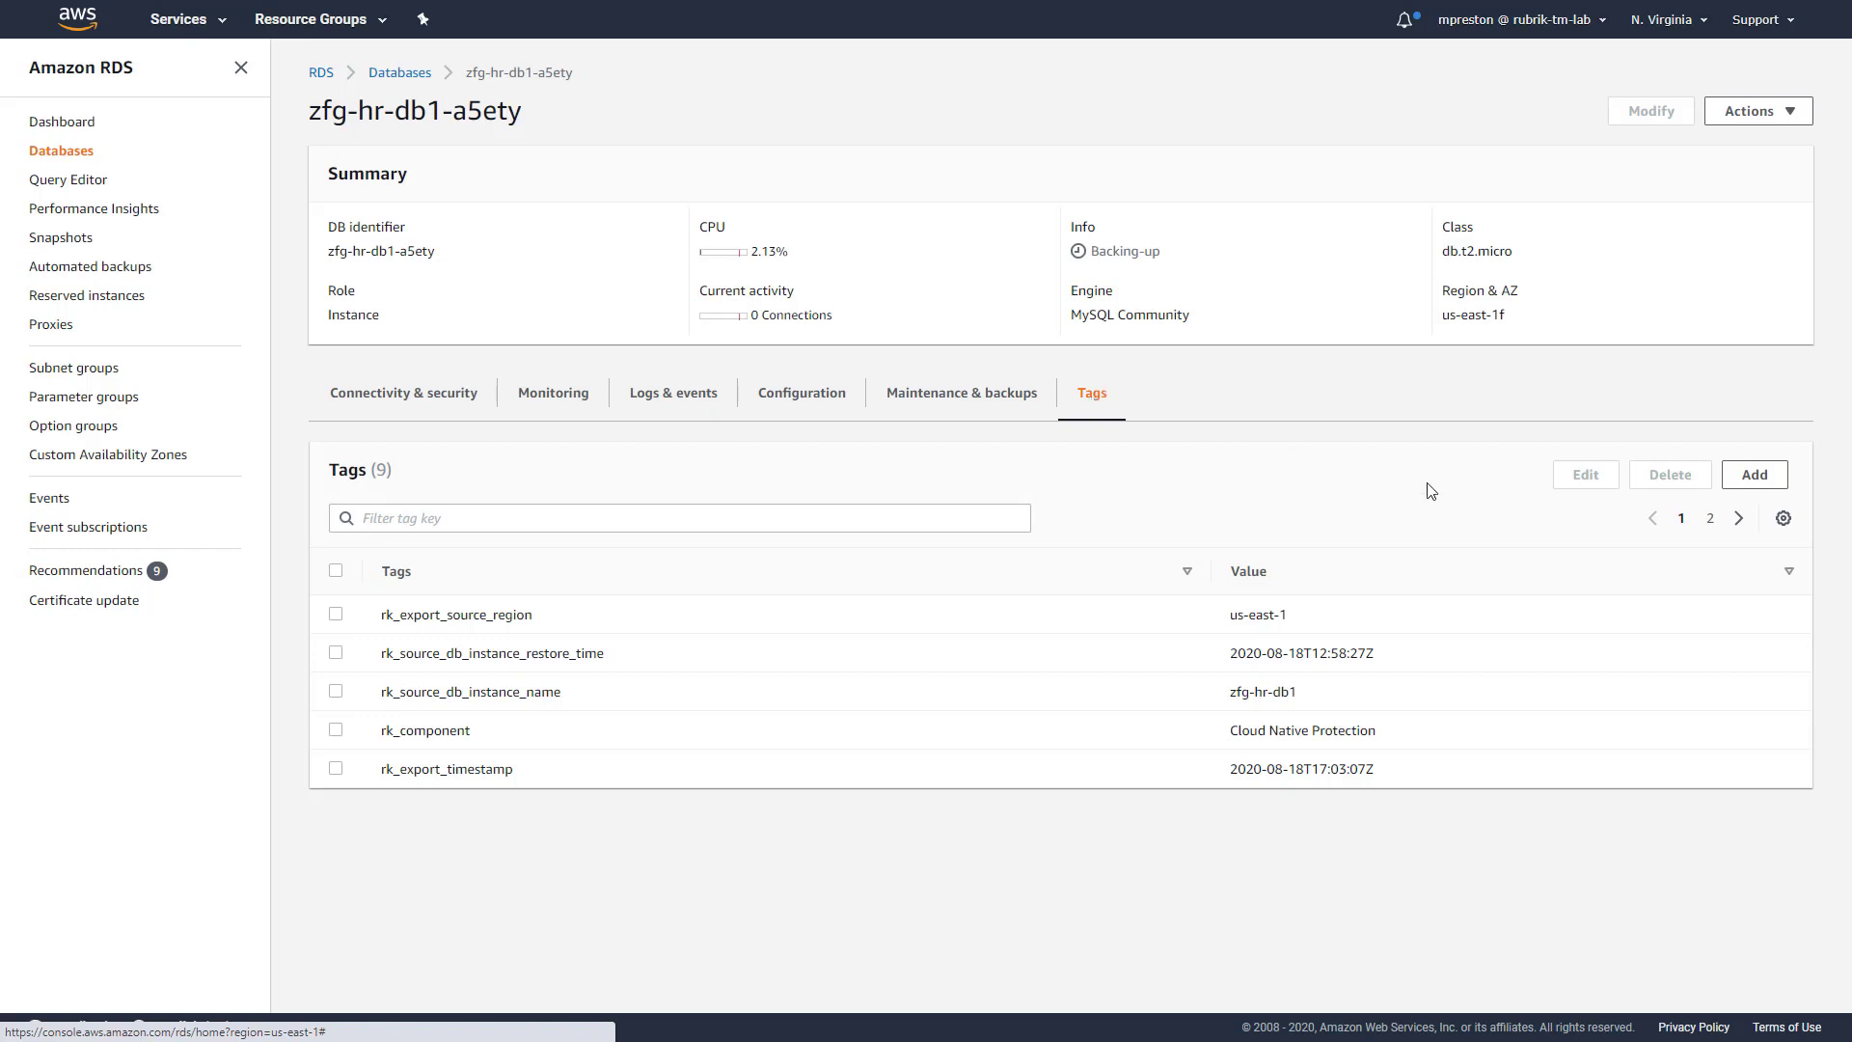
left_click(1739, 521)
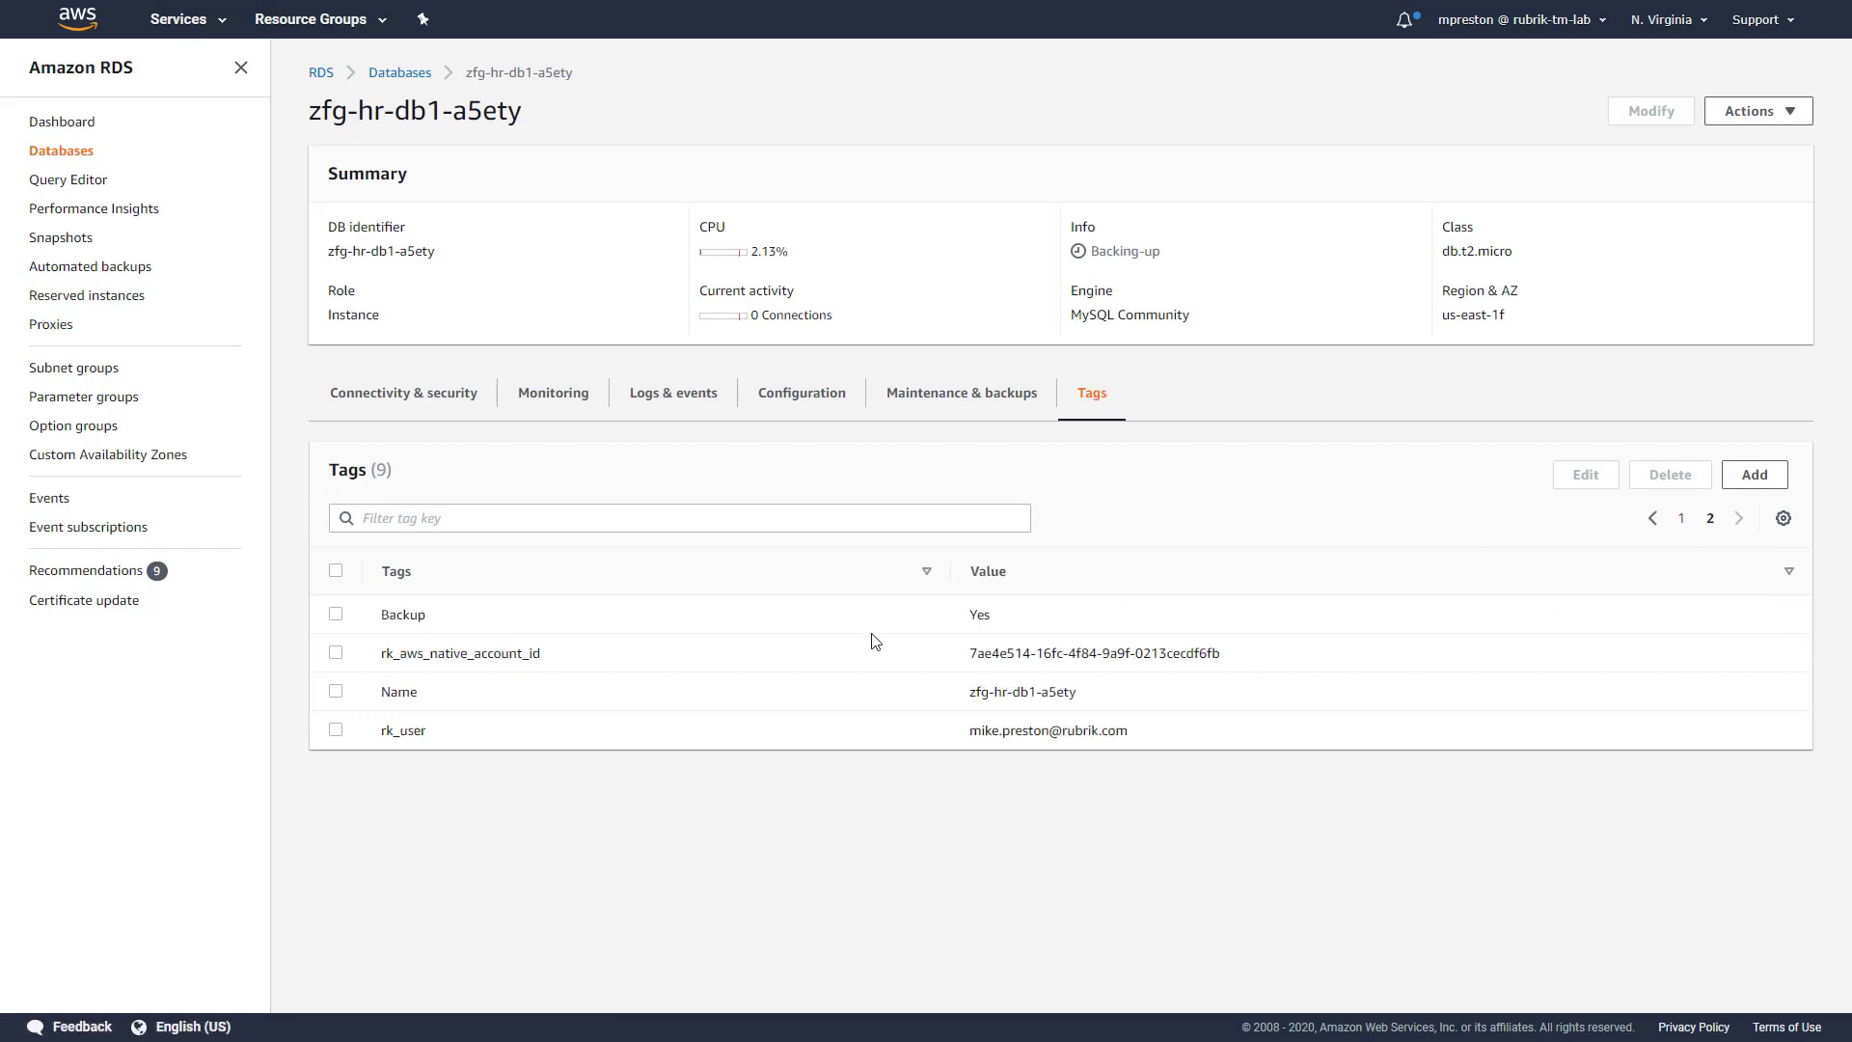